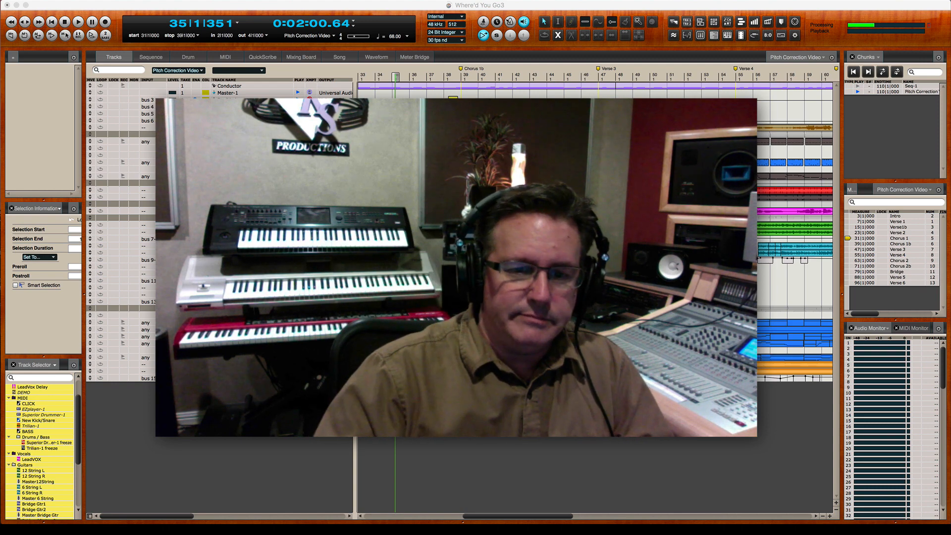
- Locate to measure 7 and start playback at Verse 1
click(226, 435)
key(KP_Decimal)
text(7)
key(Return)
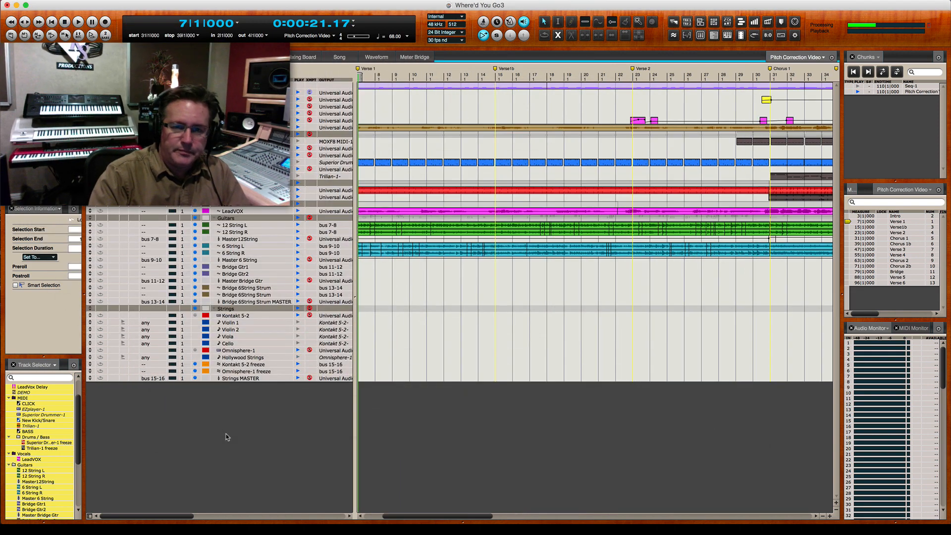
key(space)
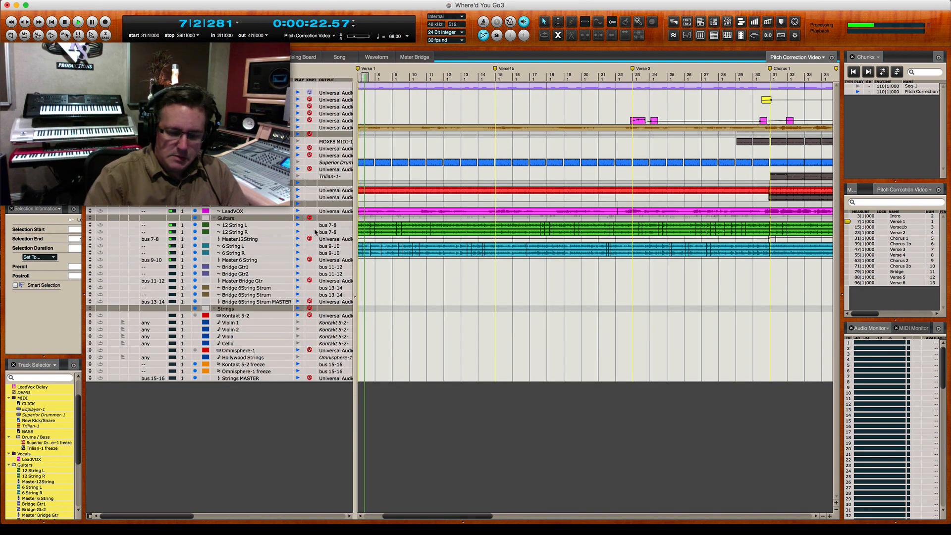
- Stop playback, return to 1|1|000 and play the song from the beginning
key(space)
key(KP_Decimal)
text(1|1|000)
key(Return)
key(space)
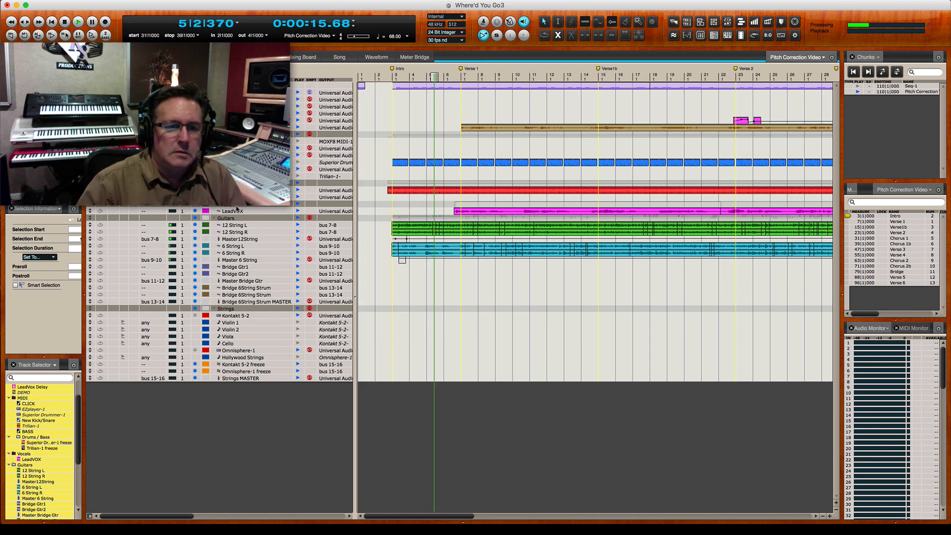
- Open the LeadVOX track in the Sequence editor's pitch view and close the Tracks pane below it
double_click(236, 211)
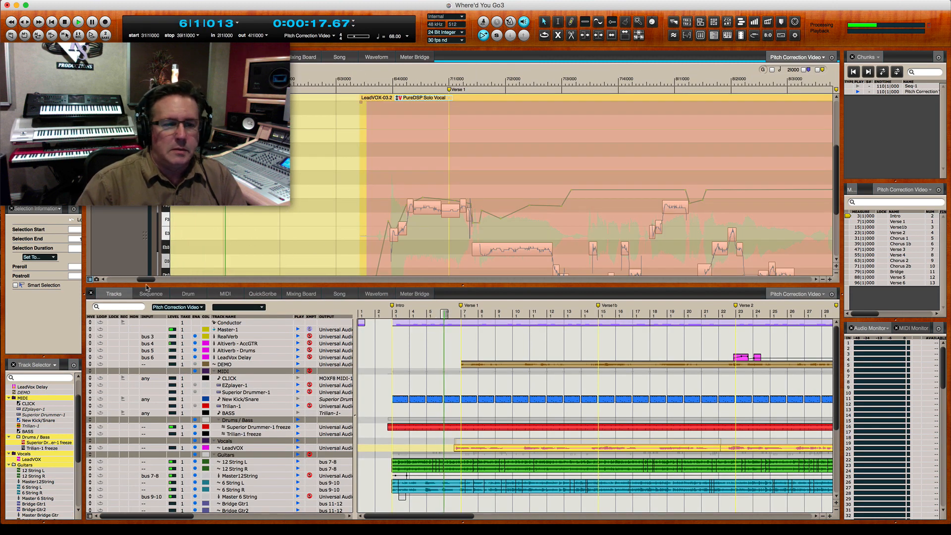
click(91, 293)
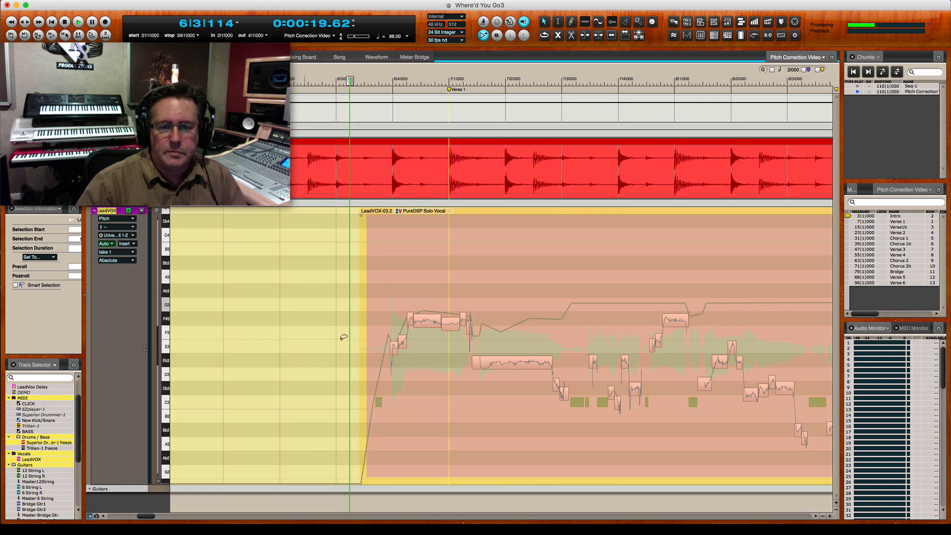
click(298, 501)
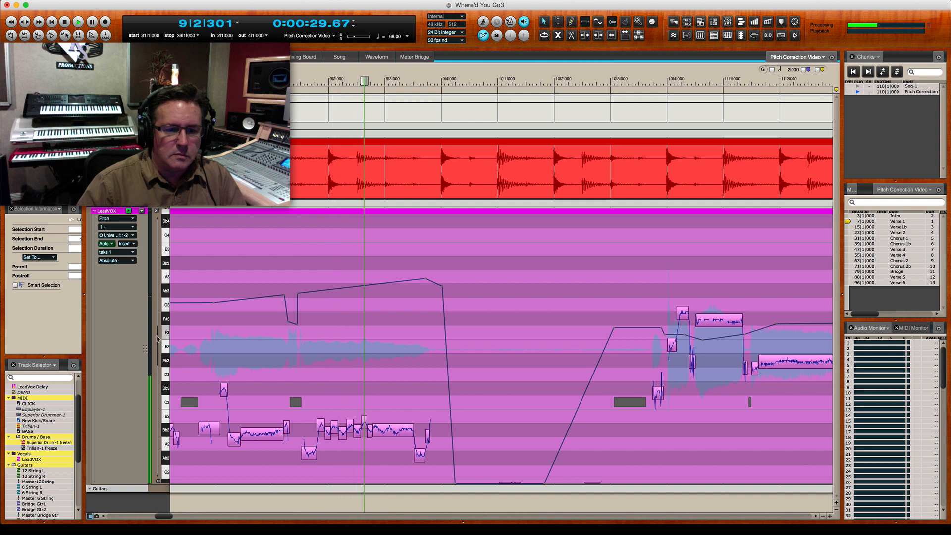
- Review the LeadVOX pitch curve across the first verse lines and return the playback position to the vocal's start
scroll(156, 342, down, 4)
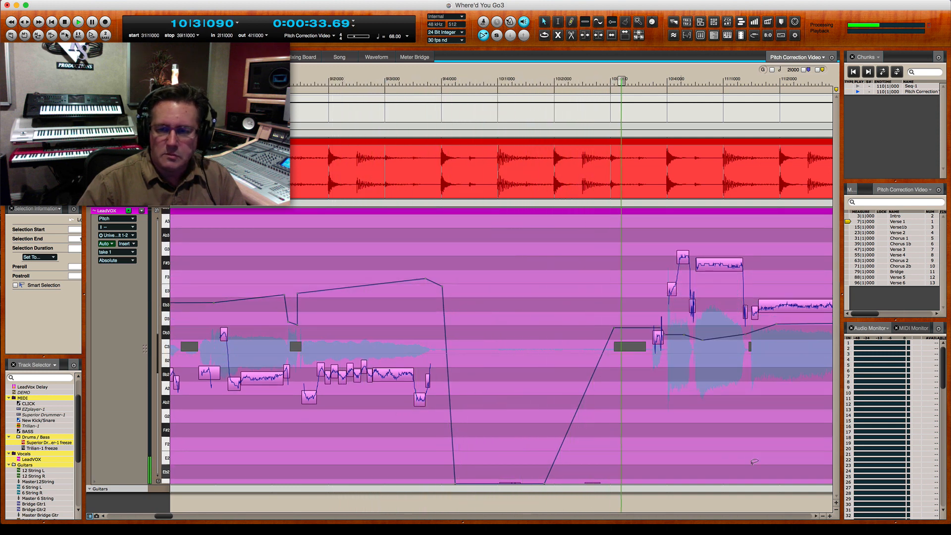
mouse_move(823, 467)
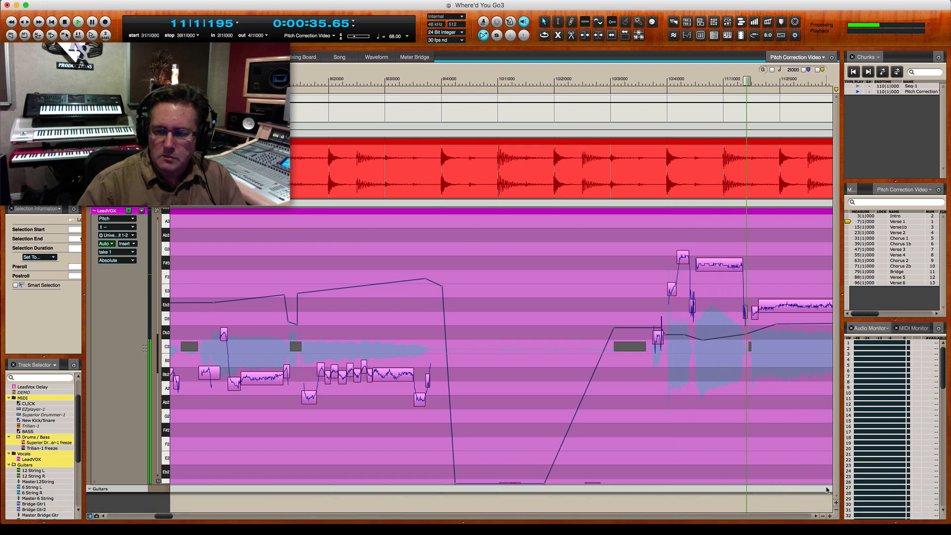
click(824, 516)
click(825, 516)
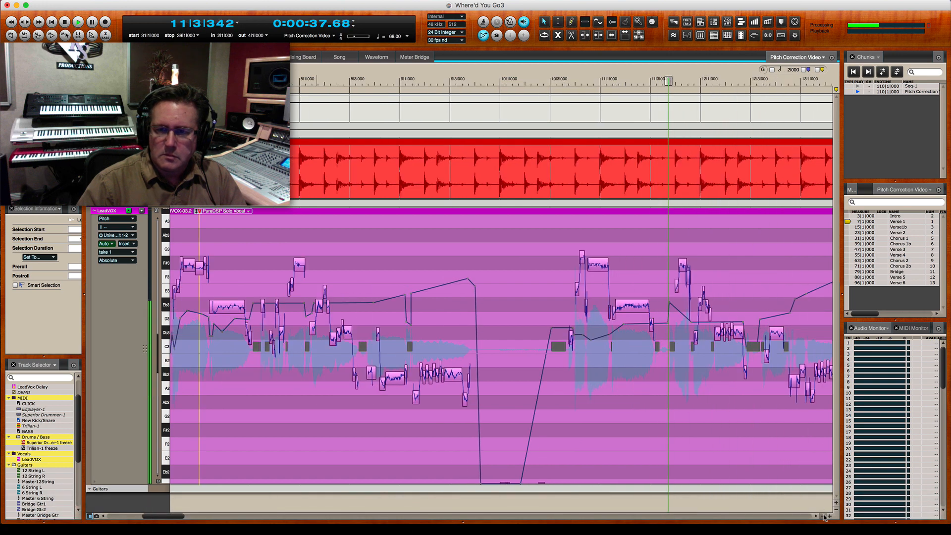
click(824, 517)
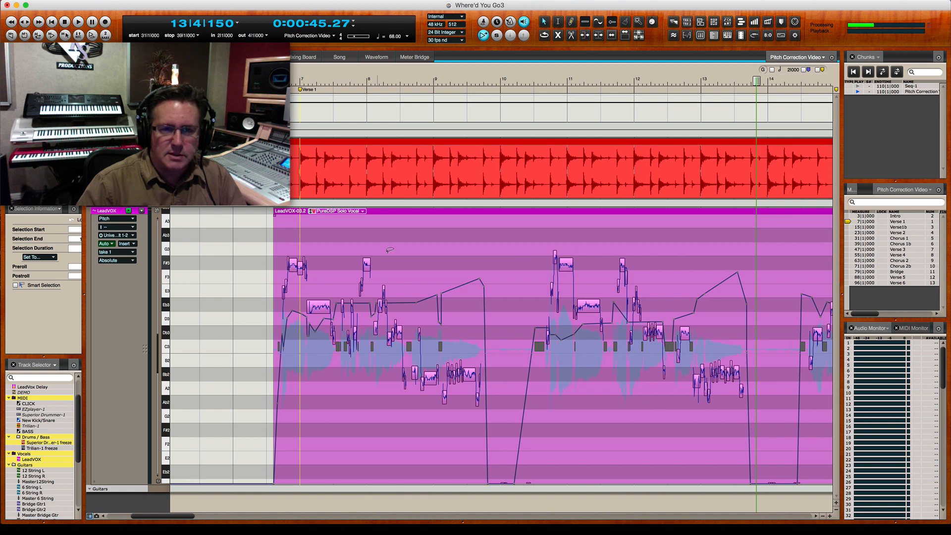
drag(757, 83, 273, 104)
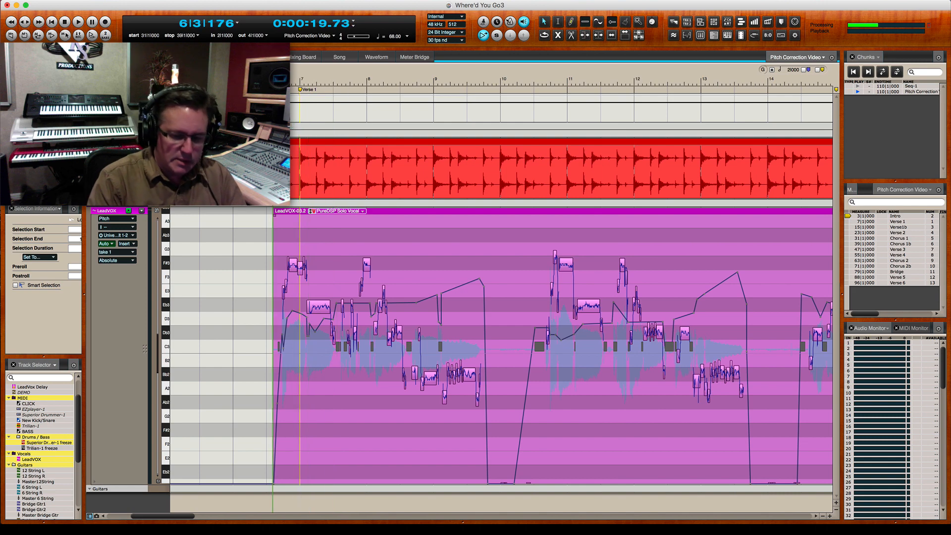
- Play the opening vocal phrase from just before the LeadVOX soundbite, with its pitch segments enlarged
key(super+Right)
key(super+Right)
key(super+Right)
key(super+Right)
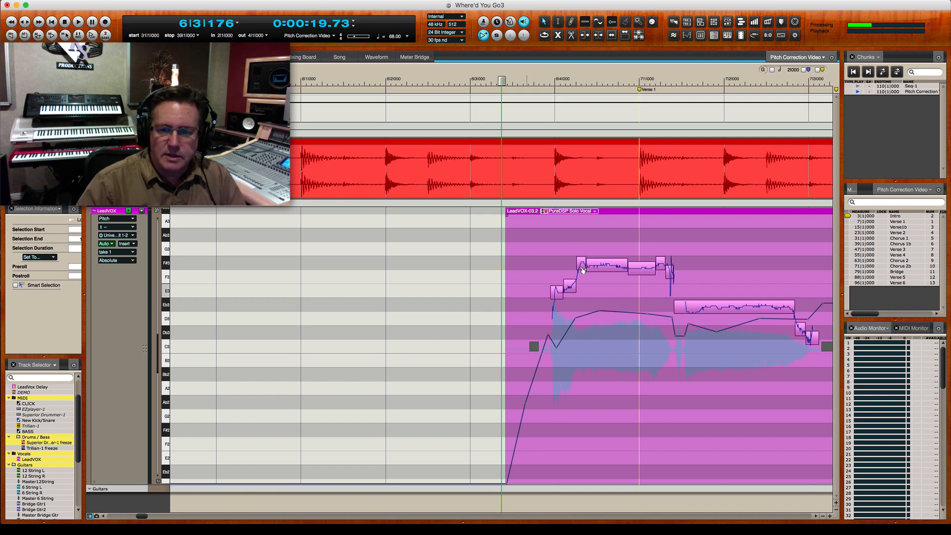
drag(501, 84, 241, 143)
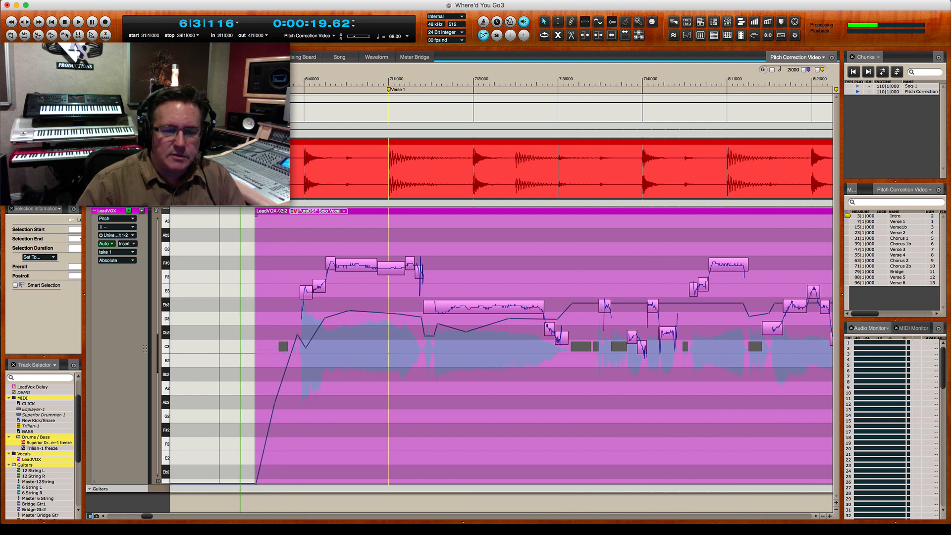
key(space)
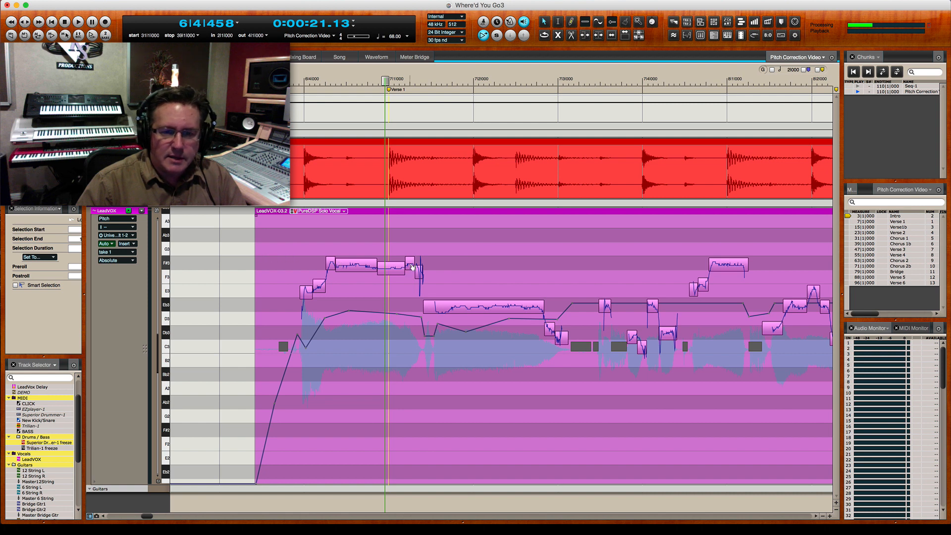
- Snap the sustained pitch segments of the opening phrase to F#3 and play the correction back
double_click(352, 267)
double_click(390, 269)
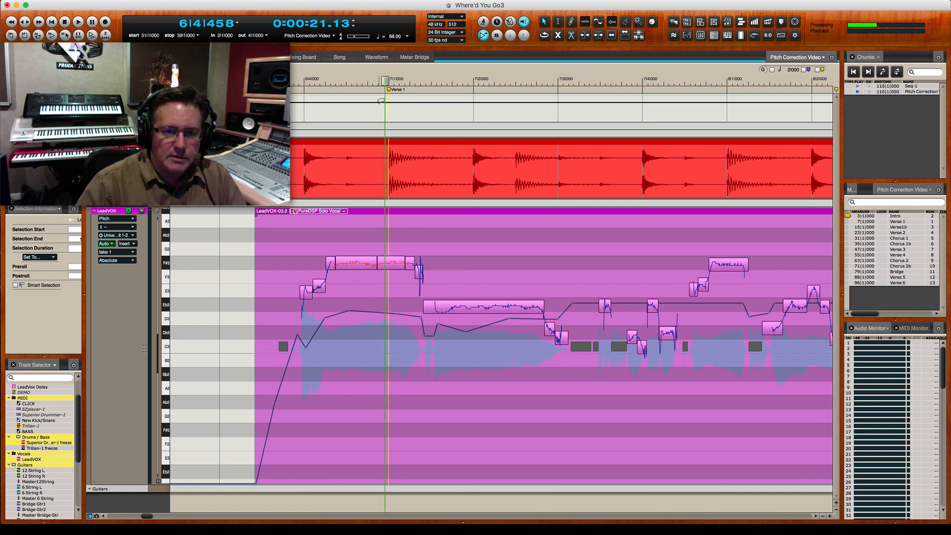
drag(385, 80, 422, 149)
key(space)
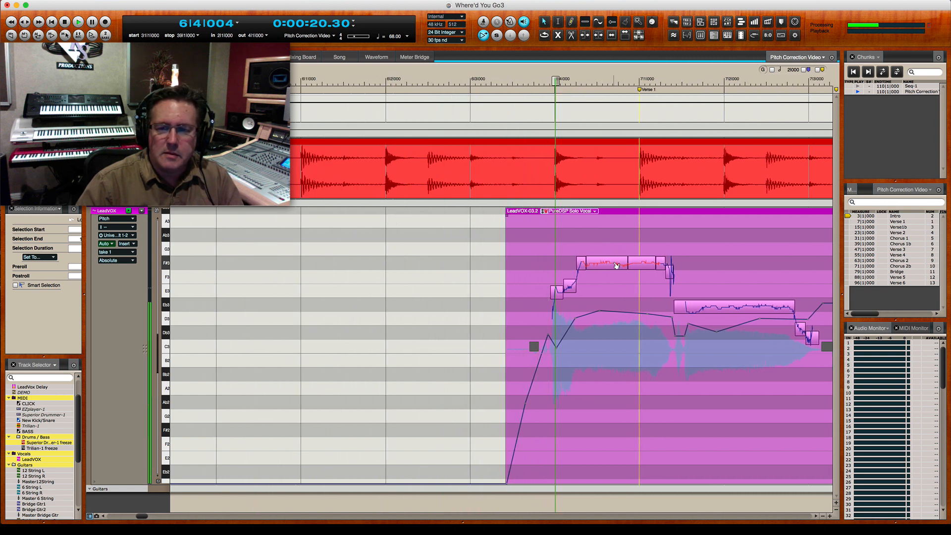
key(space)
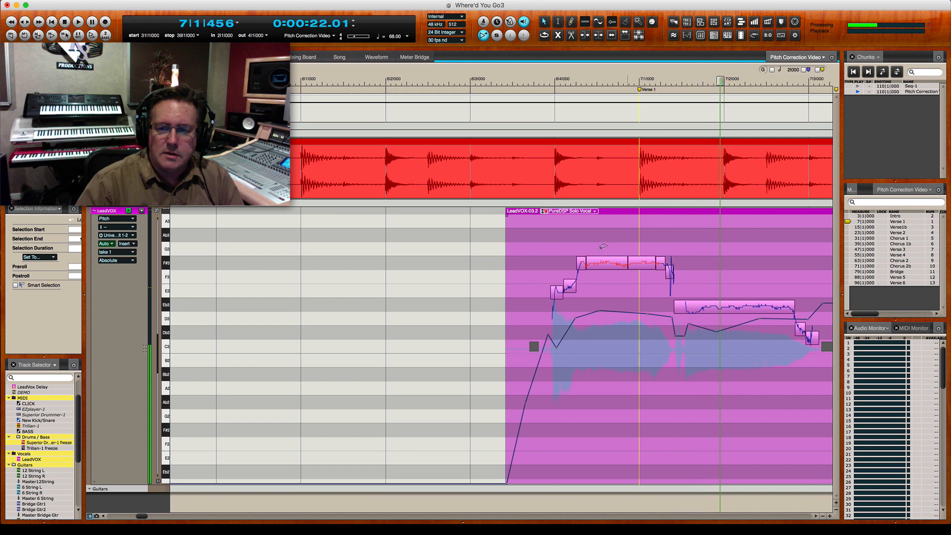
- Join the two short rising segments before the F#3 note, raise their pitch slightly and audition the phrase
click(564, 289)
drag(570, 293, 573, 287)
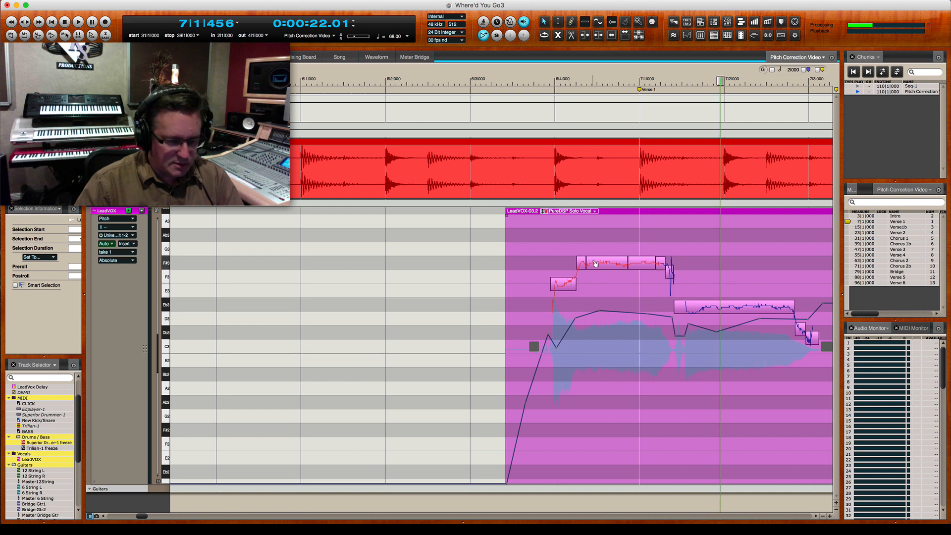
drag(721, 78, 462, 80)
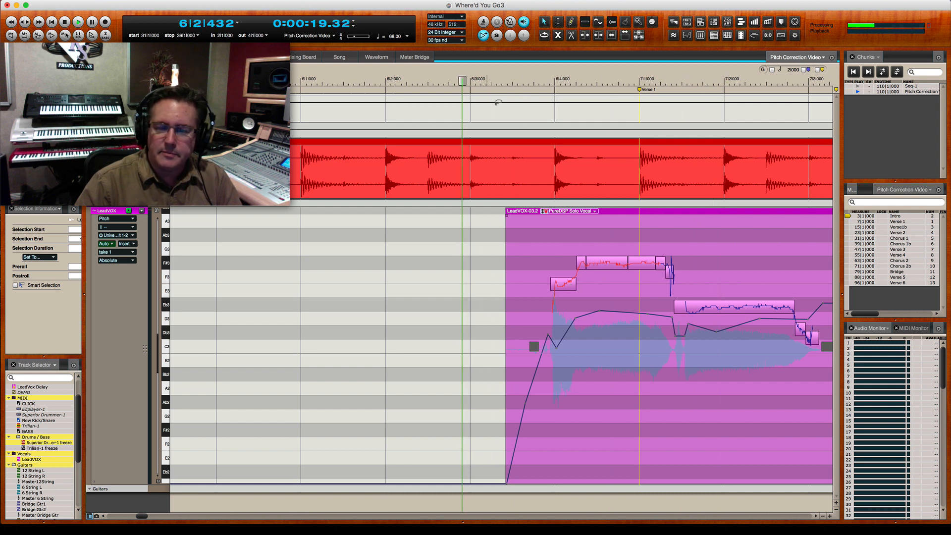
key(space)
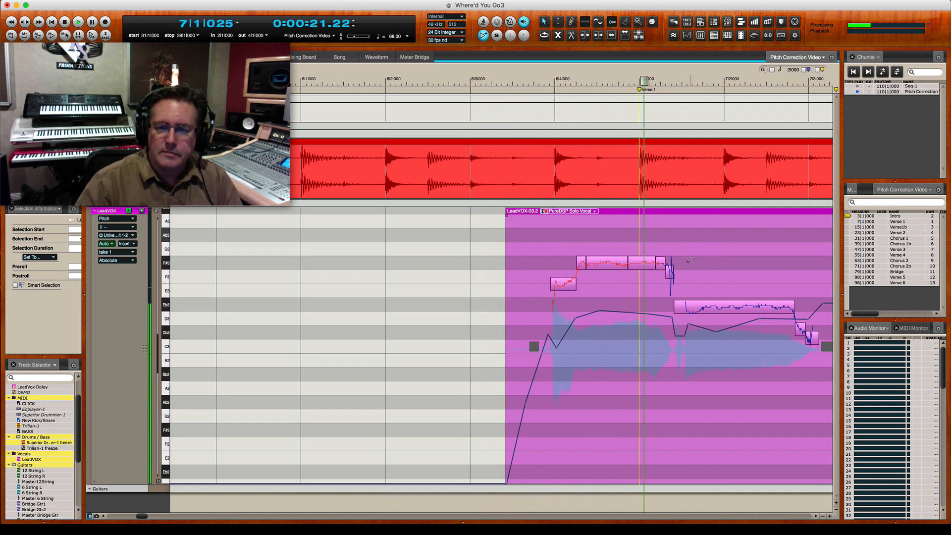
- Remove the extra divisions from the F#3 note, leave a single split inside it, and play on into measure 8
key(x)
click(629, 264)
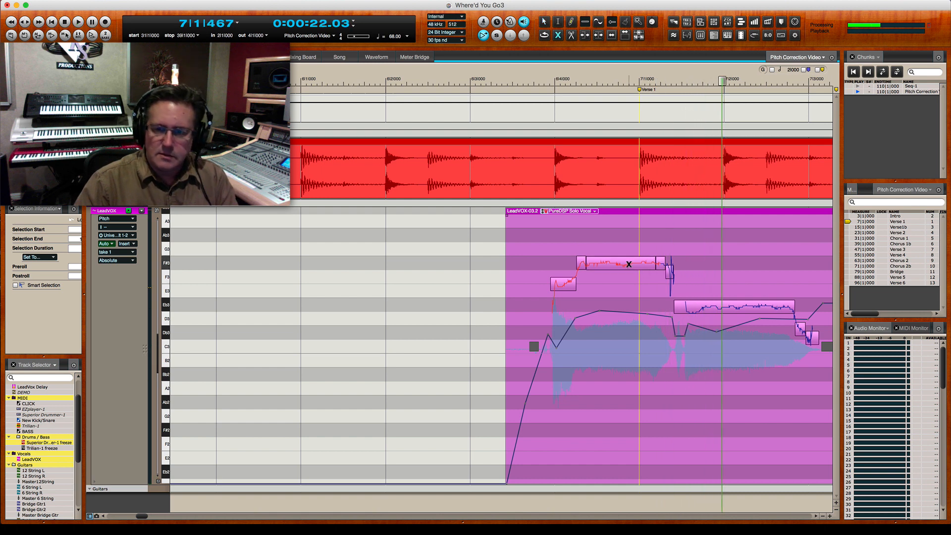
click(587, 264)
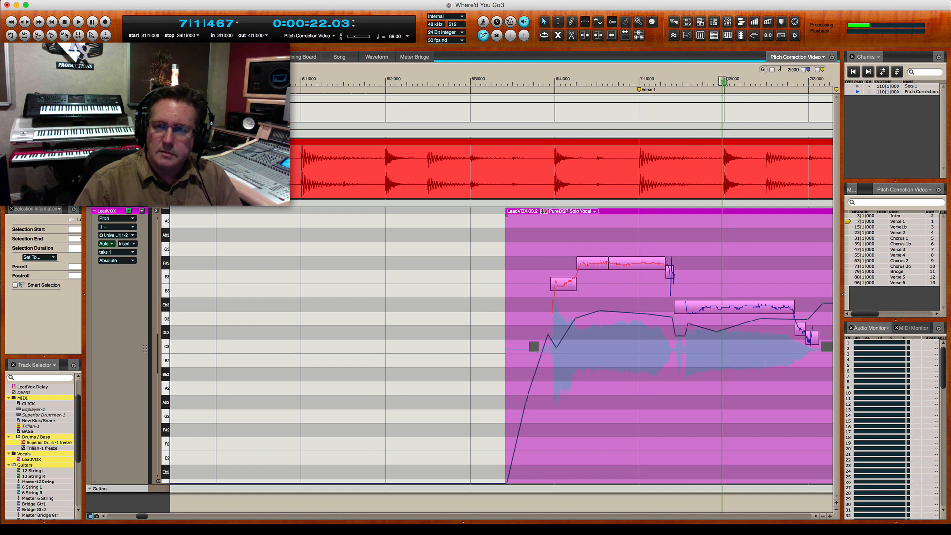
drag(723, 81, 488, 82)
key(space)
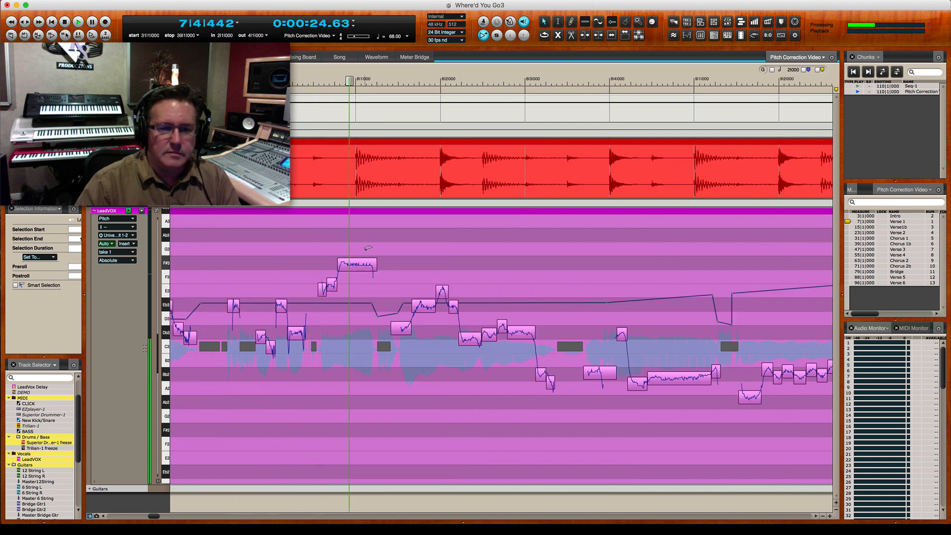
key(space)
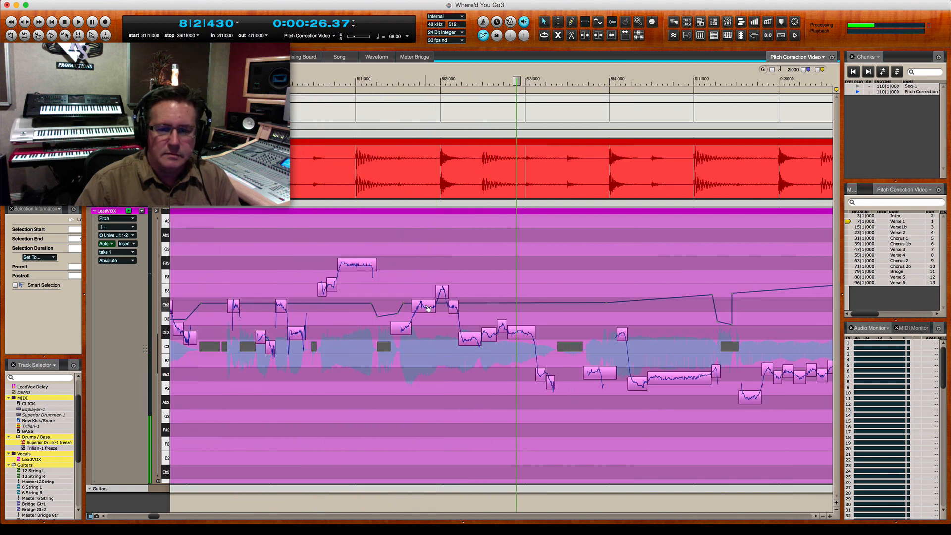
- Try joining the three neighbouring segments around 8|2|000, and restore their original divisions
click(435, 305)
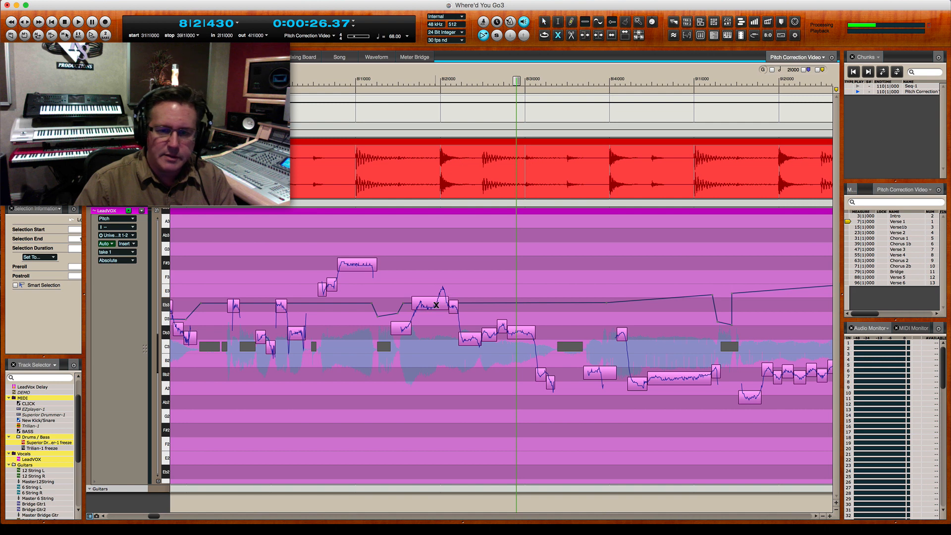
click(447, 305)
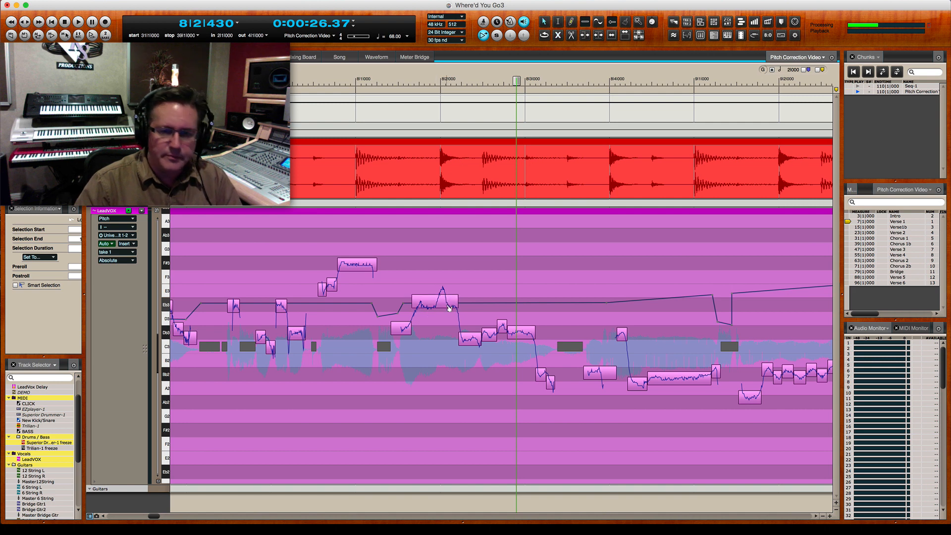
click(449, 308)
click(435, 307)
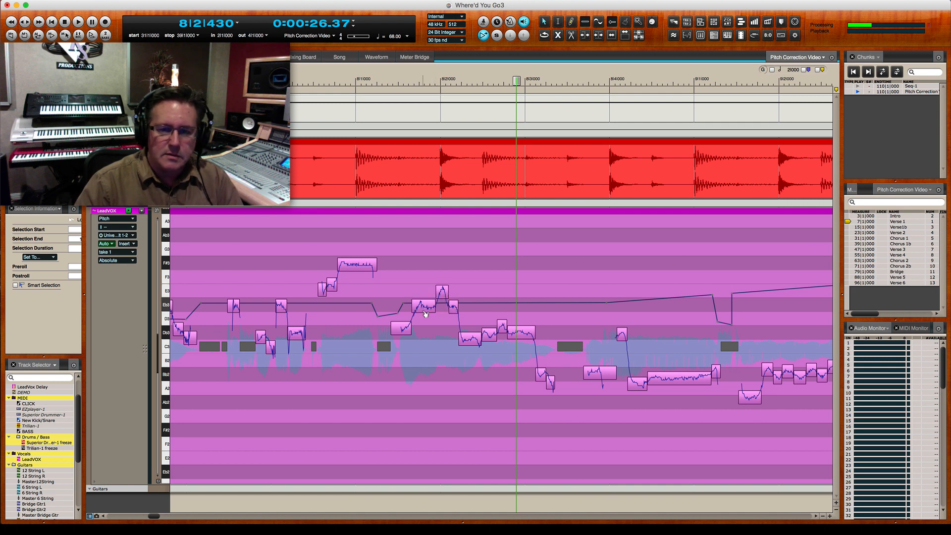
- Snap the segment just before 8|2|000 to Eb3 and play it back from shortly before measure 8
click(430, 311)
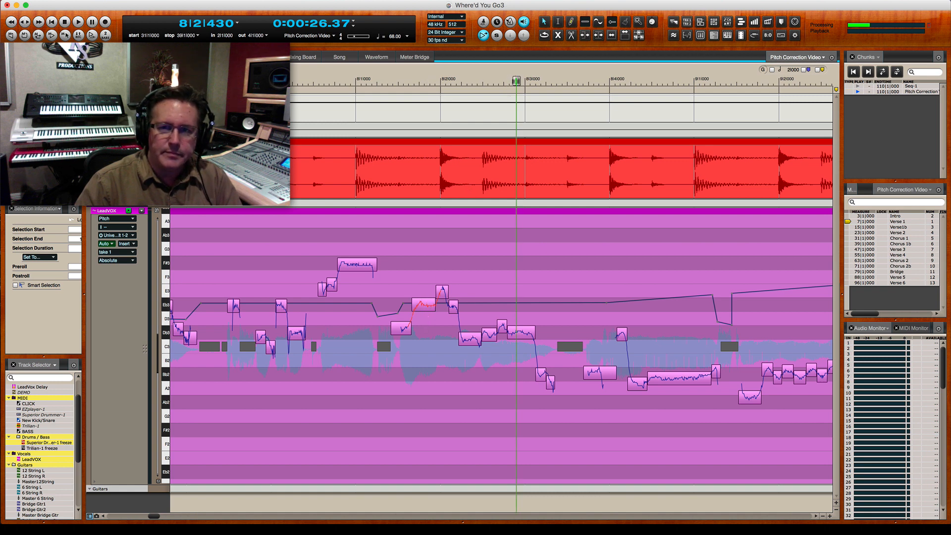
click(350, 83)
key(space)
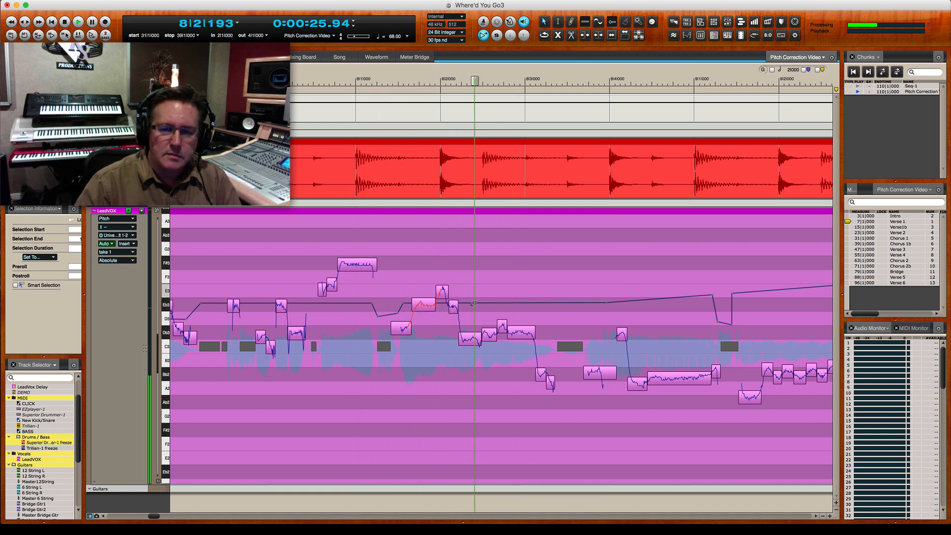
key(space)
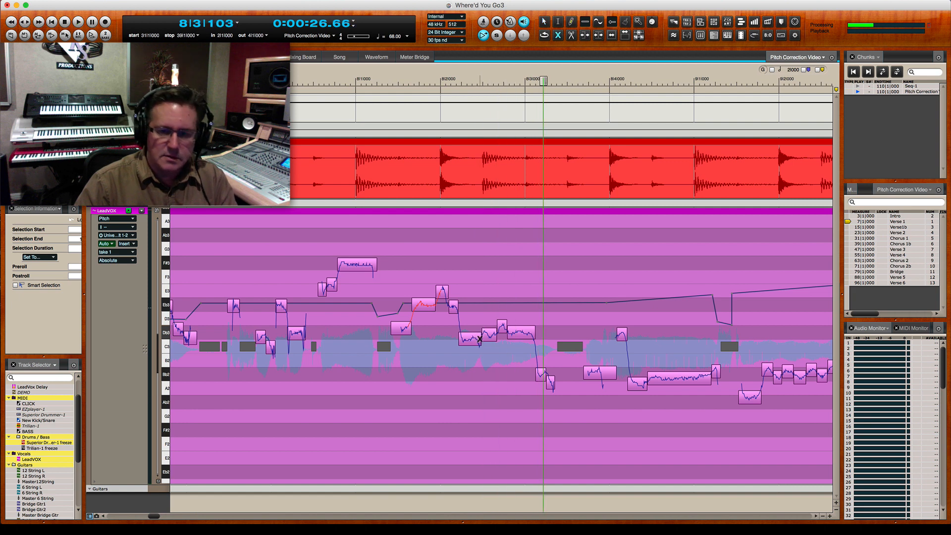
- Join the two segments following 8|2|000, raise the combined segment to Db3 and audition it
click(481, 340)
drag(482, 340, 480, 335)
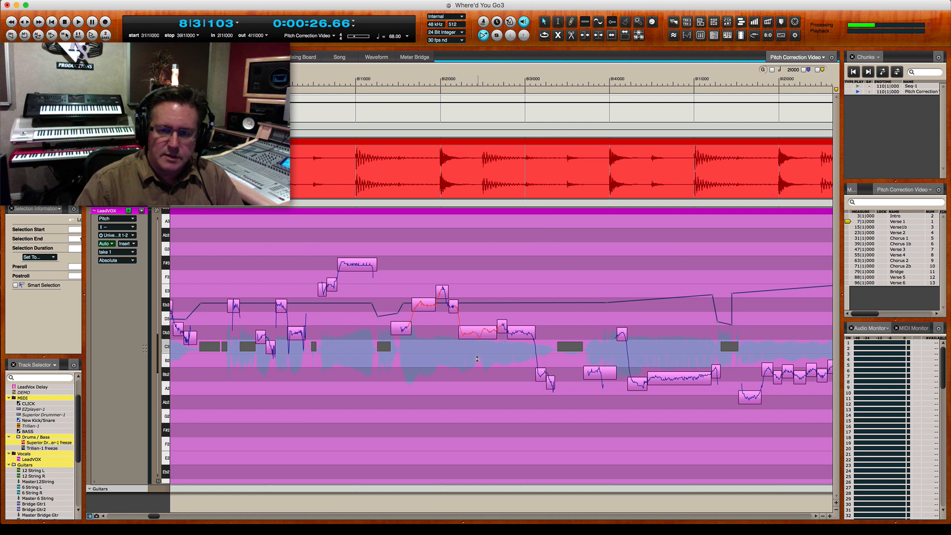
key(space)
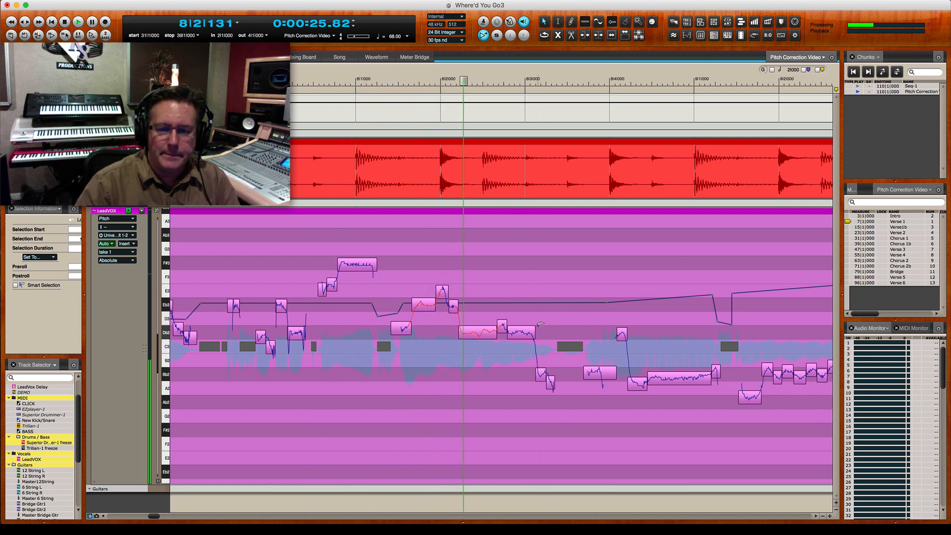
key(space)
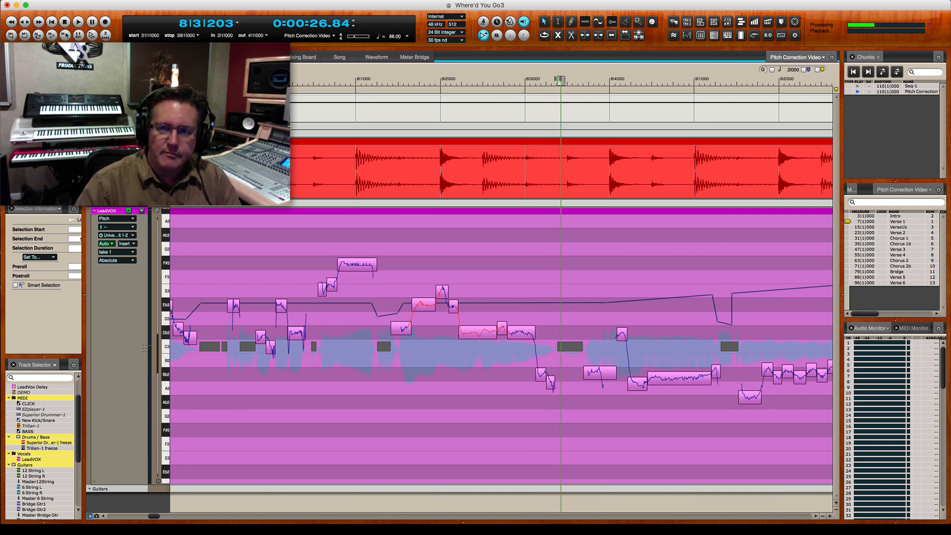
- Play the corrected phrase again from just before measure 8 into measure 9
drag(560, 79, 298, 80)
key(space)
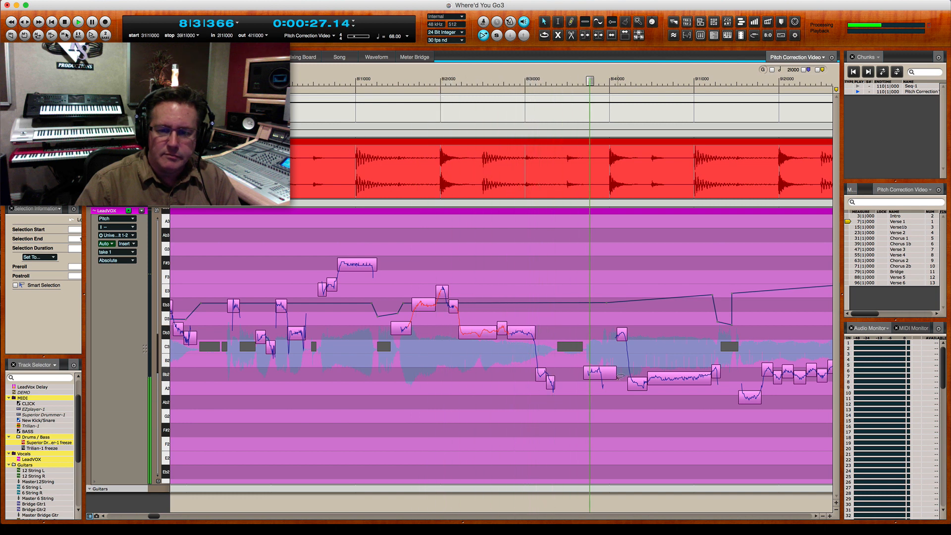
key(space)
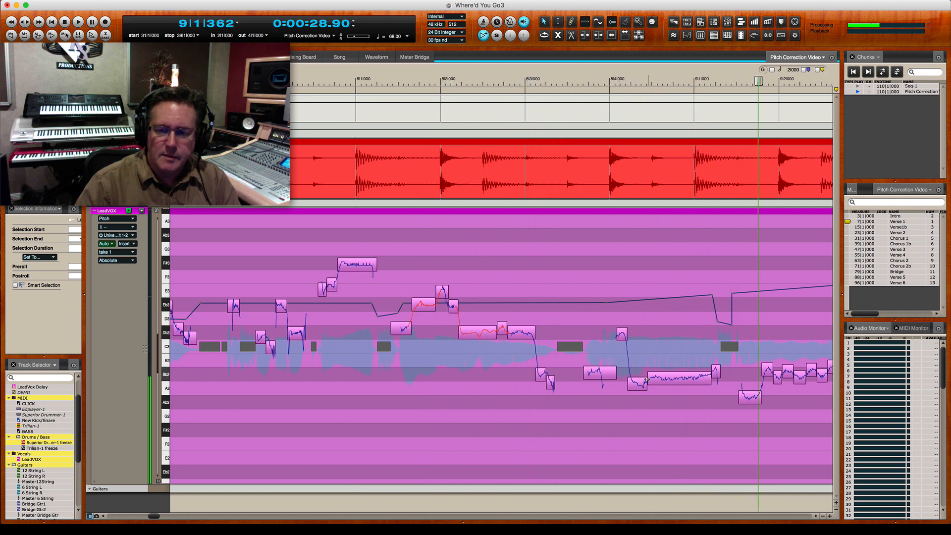
- Join the two segments following 8|4|000, snap the combined segment to Bb2 and play the phrase from 8|3|318
click(647, 381)
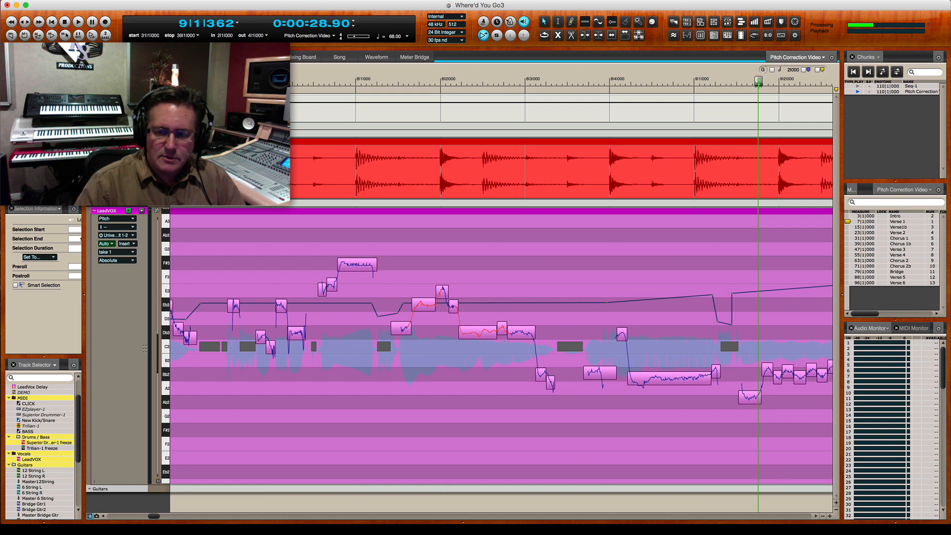
drag(759, 81, 582, 81)
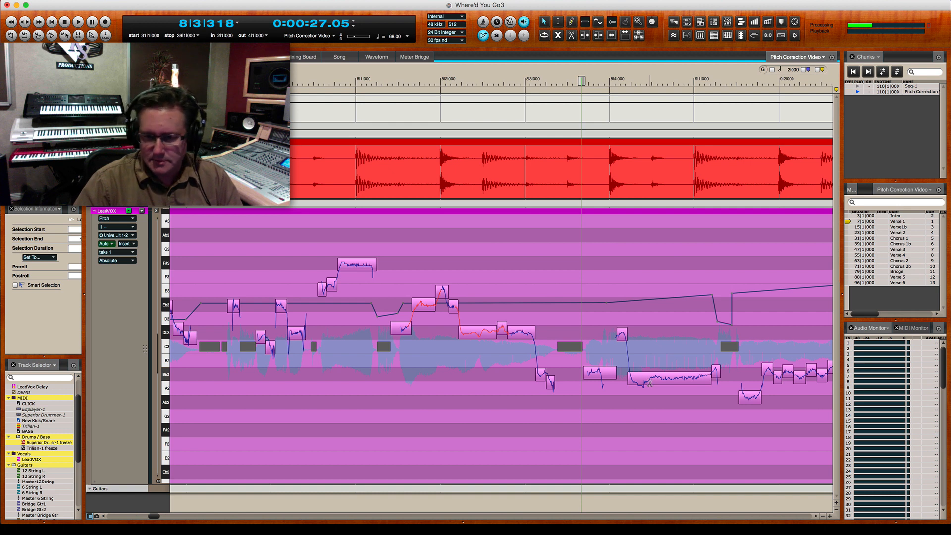
alt+click(650, 383)
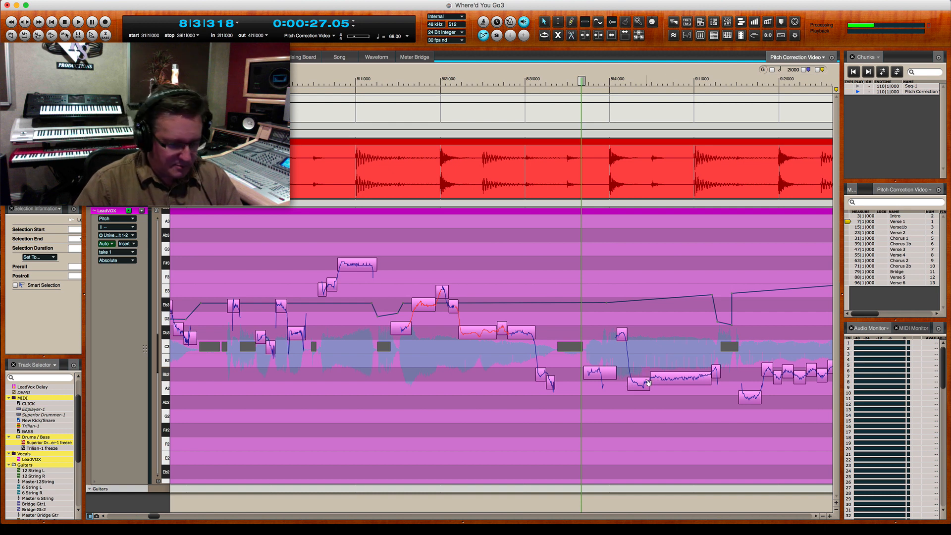
key(x)
click(645, 380)
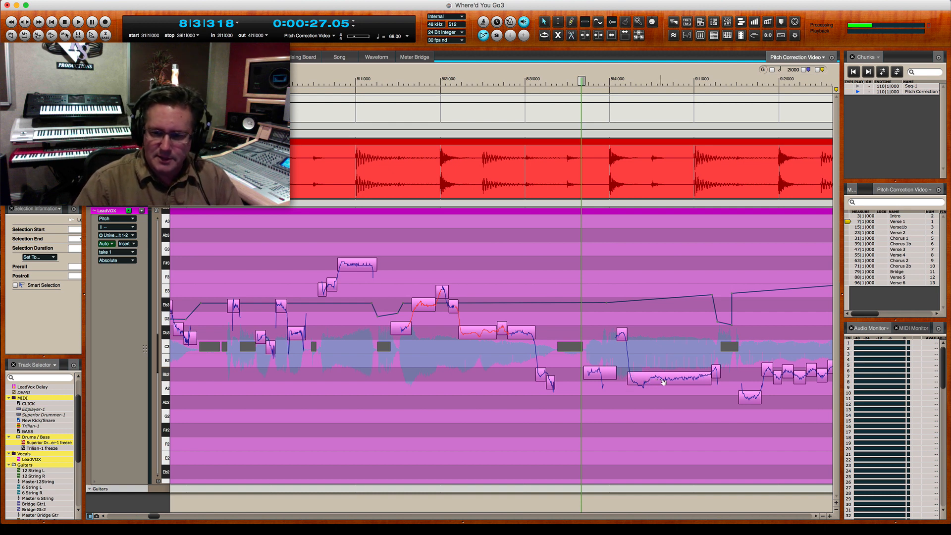
drag(666, 382, 666, 381)
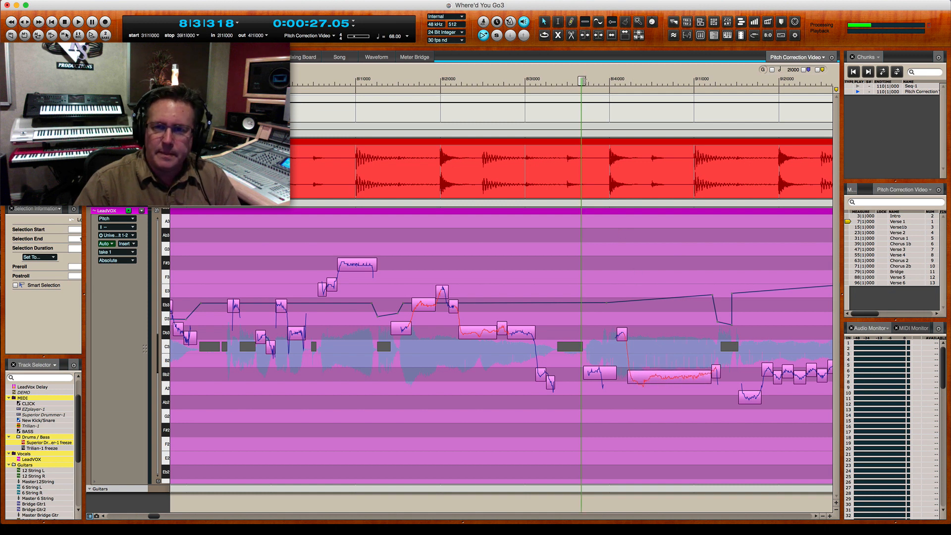
key(space)
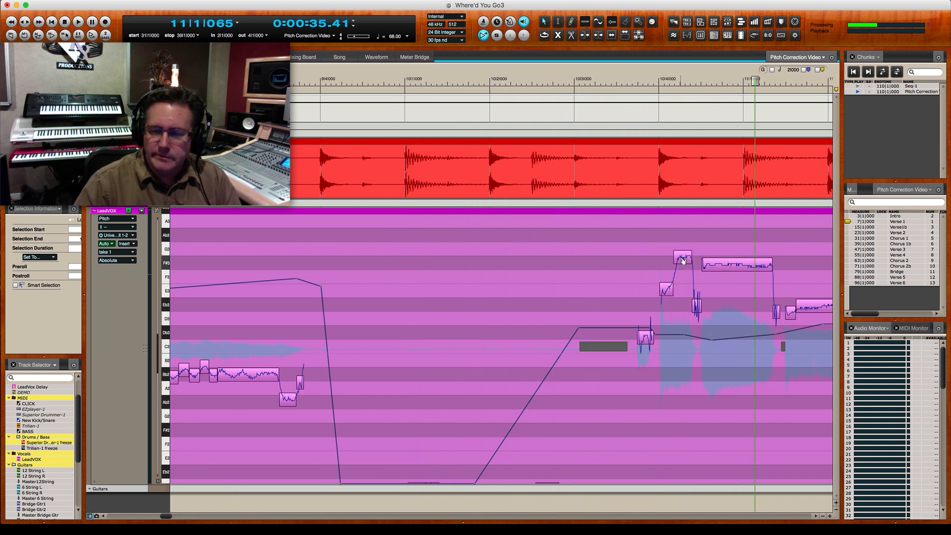
- Snap the high segment just after 10|4|000 to F#3 and audition the phrase leading into measure 11
drag(683, 261, 684, 266)
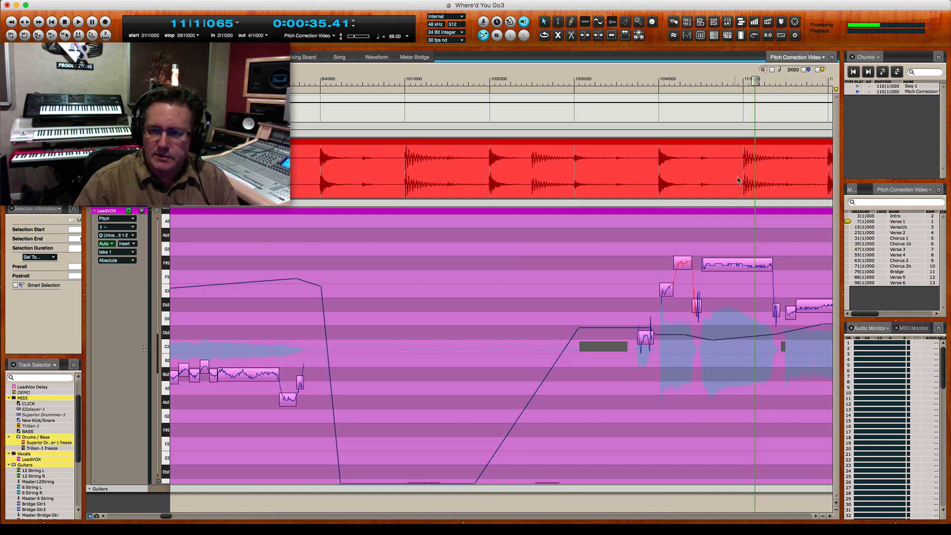
drag(756, 81, 532, 111)
key(space)
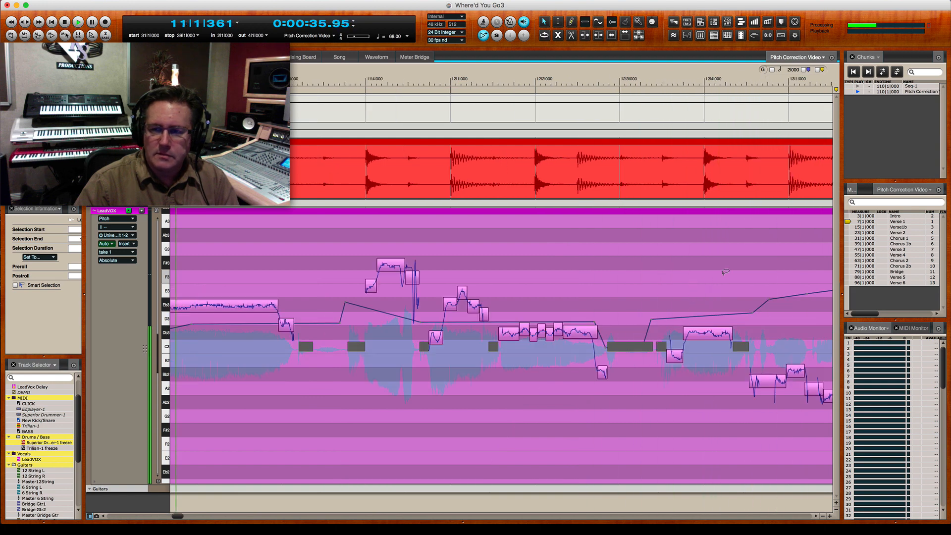
drag(252, 81, 323, 90)
key(space)
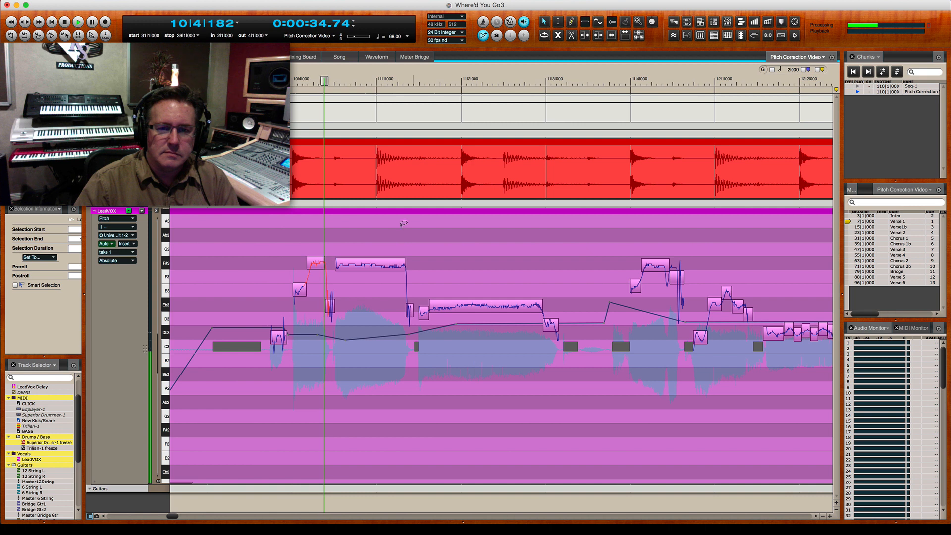
- Split the long segment at 11|1|000, snap its second part to F#3 and play on toward measure 12
key(space)
key(c)
click(375, 268)
double_click(390, 266)
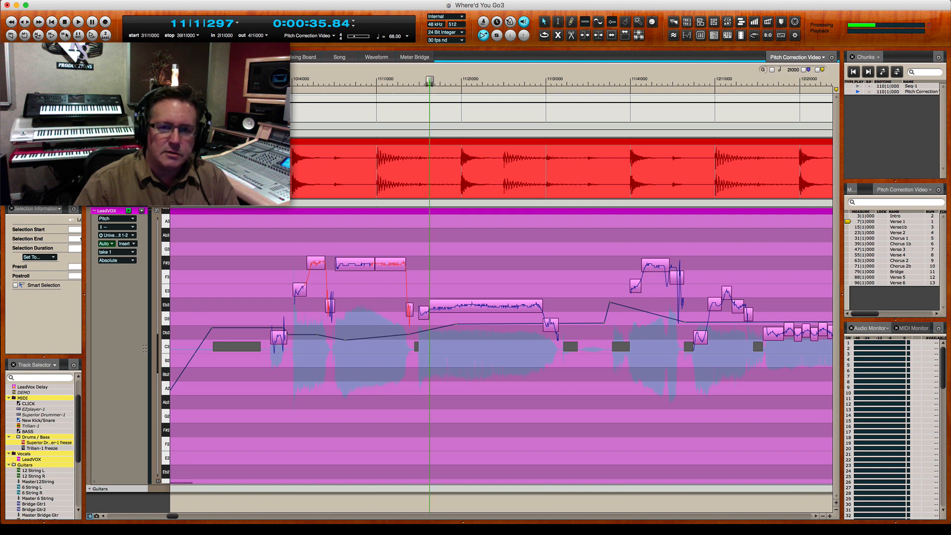
key(space)
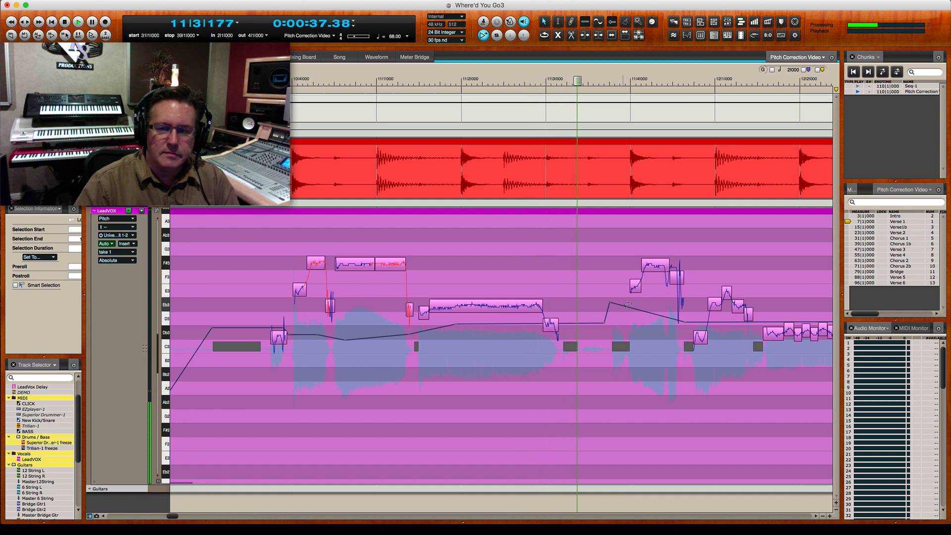
key(space)
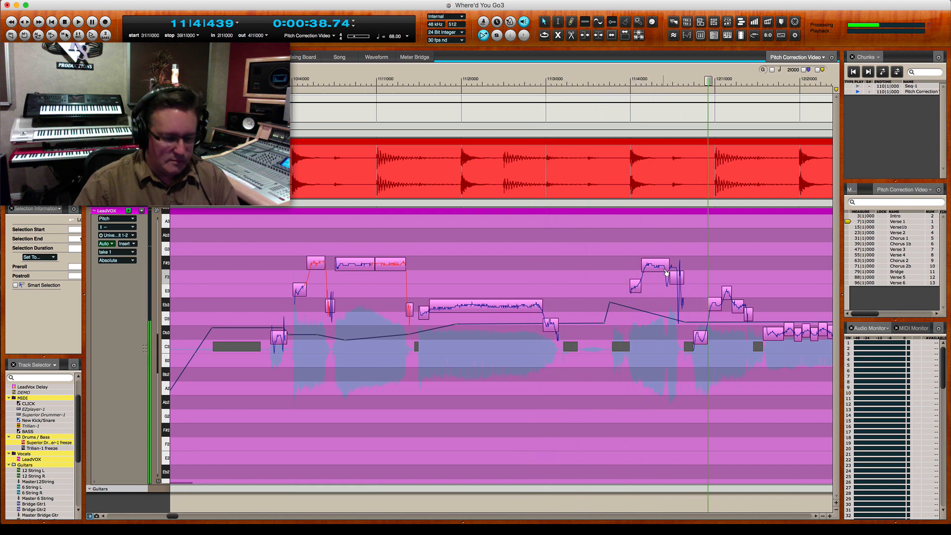
- Join the two high segments just after 11|4|000, snap the result to F#3 and audition it from around 11|3|000
key(x)
click(667, 269)
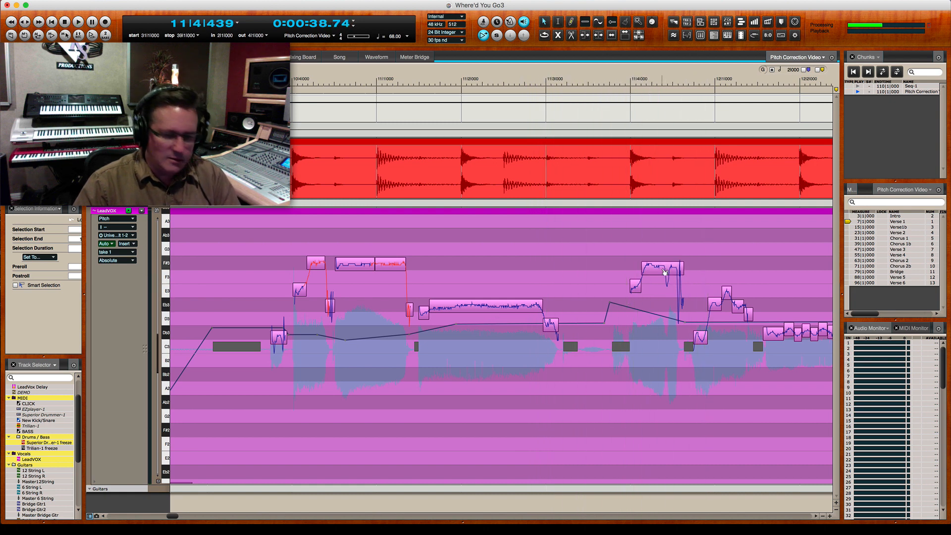
drag(667, 270, 667, 267)
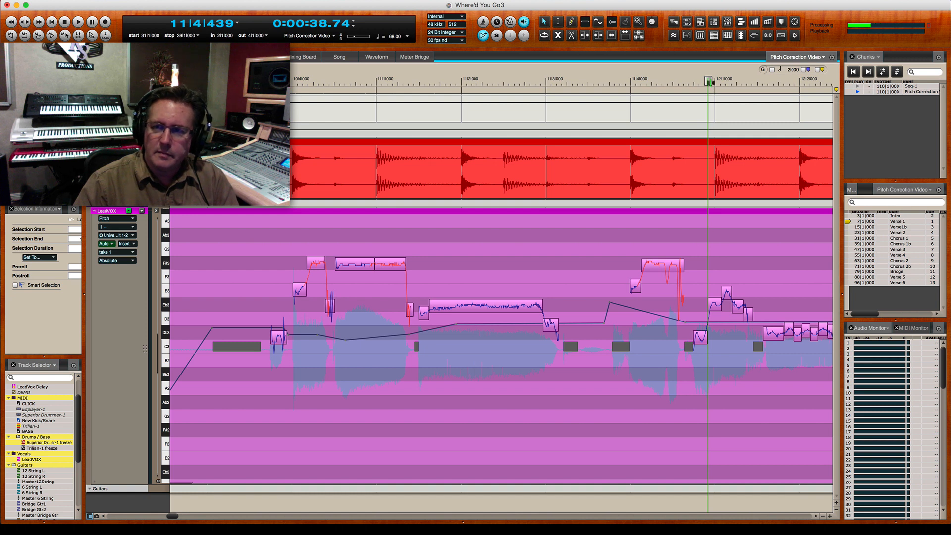
drag(709, 81, 554, 81)
key(space)
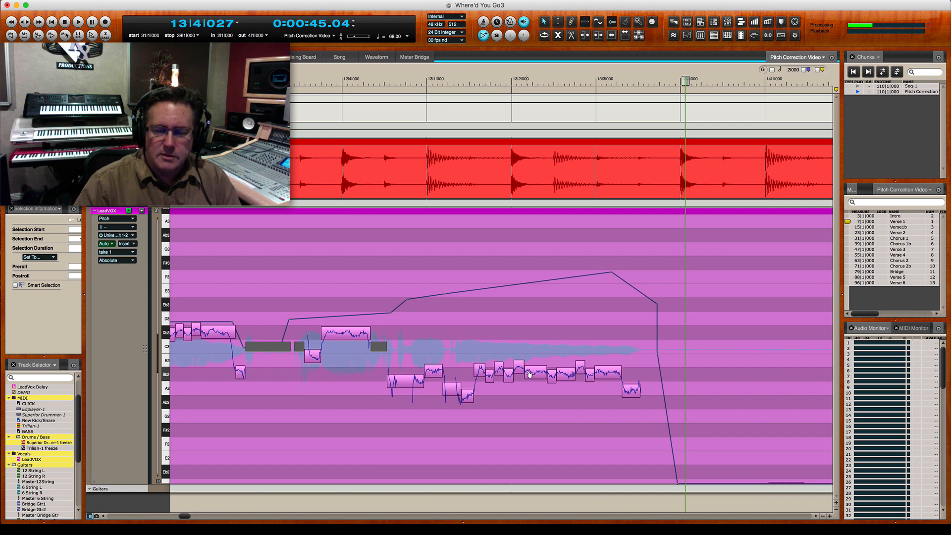
- Join the run of wavering segments spanning 13|2|000 to 13|3|000 into one long segment and snap it to Bb2
click(486, 374)
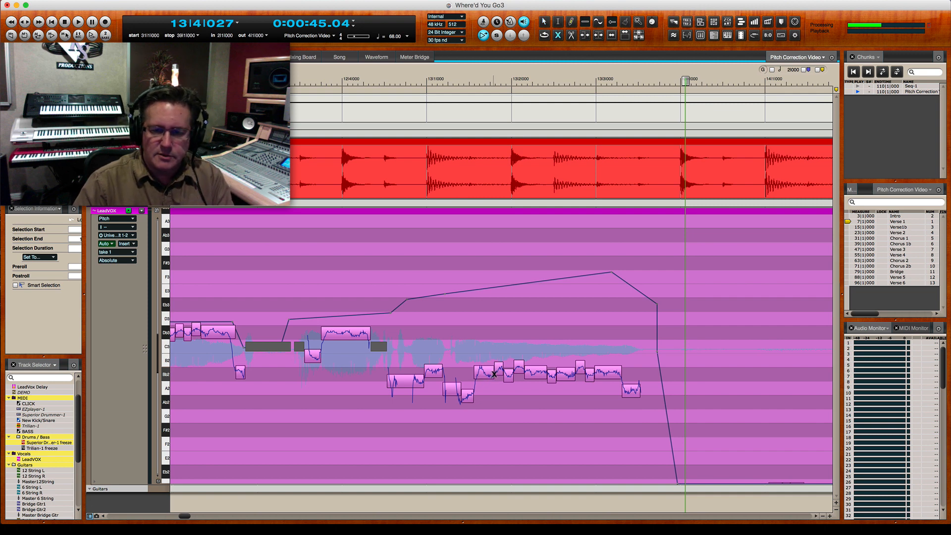
click(494, 375)
click(509, 375)
click(520, 372)
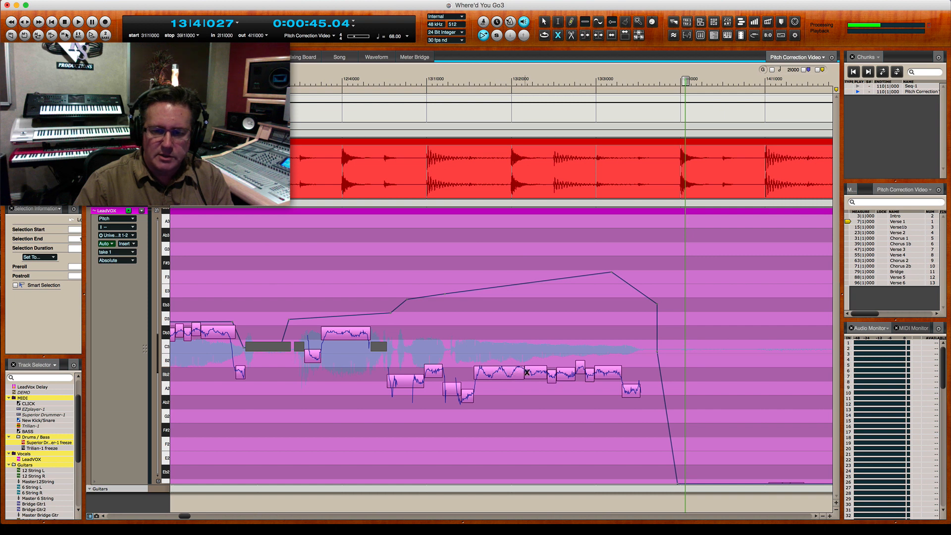
click(535, 372)
click(547, 373)
click(569, 374)
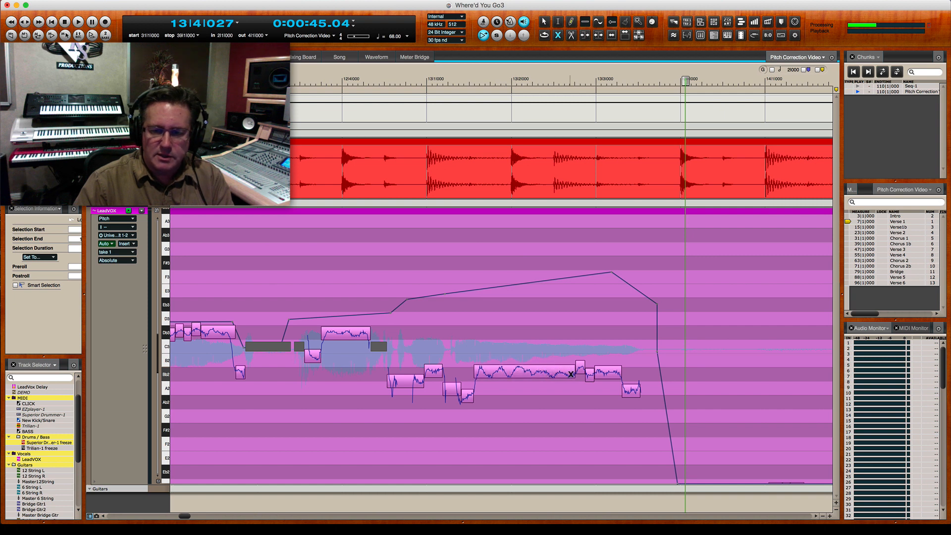
click(580, 372)
click(590, 374)
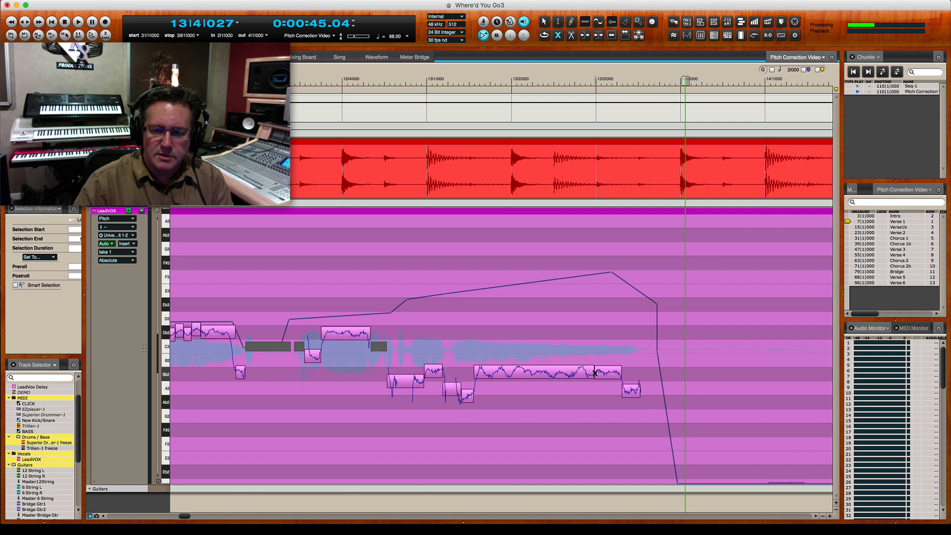
click(595, 374)
key(a)
click(572, 378)
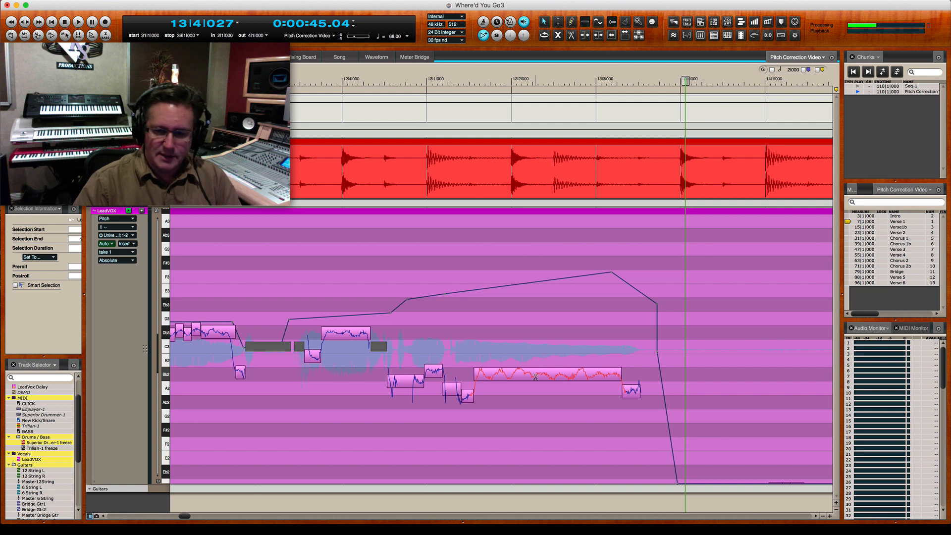
- Try splitting the sustained Bb2 segment in measure 13 into three parts, and restore it as one segment
click(536, 377)
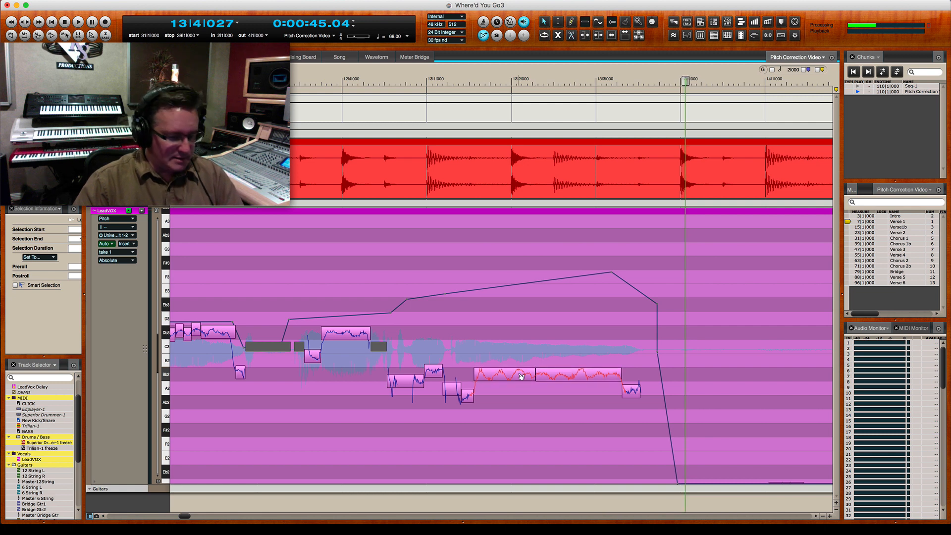
click(571, 379)
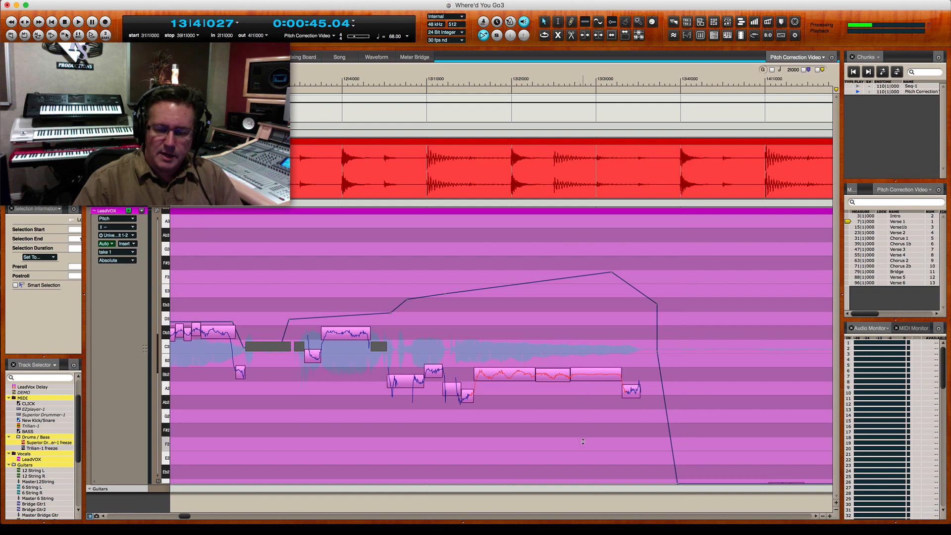
click(568, 375)
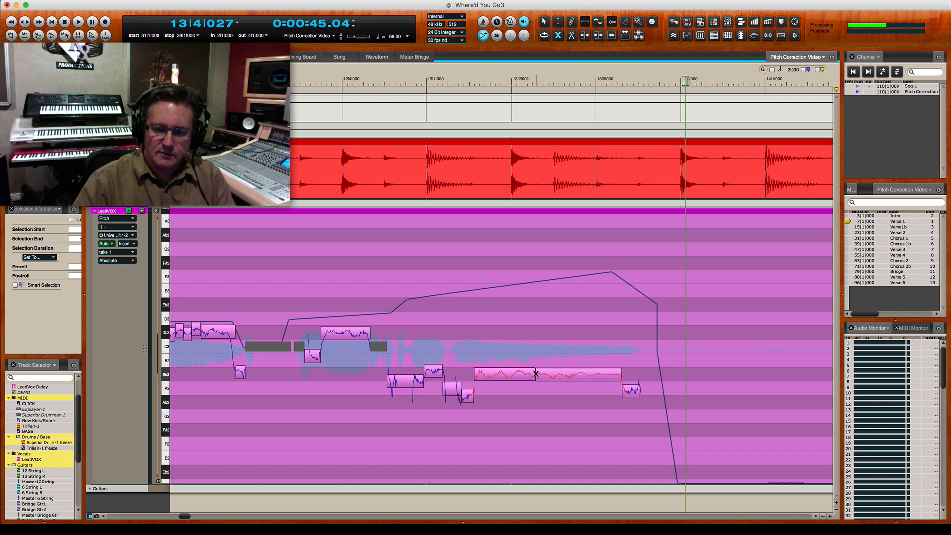
click(538, 376)
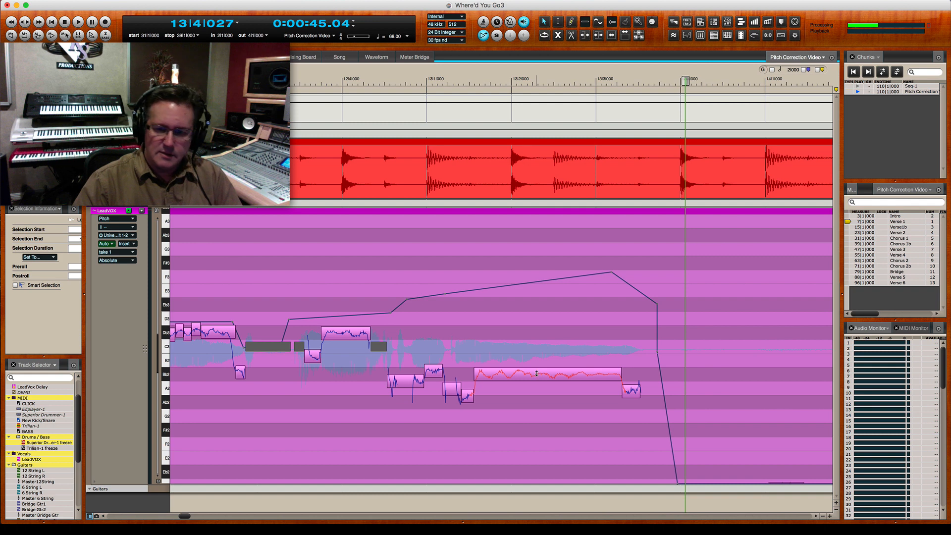
- Flatten the pitch variation of the sustained Bb2 segment completely and audition the phrase from before measure 13
drag(537, 374, 515, 442)
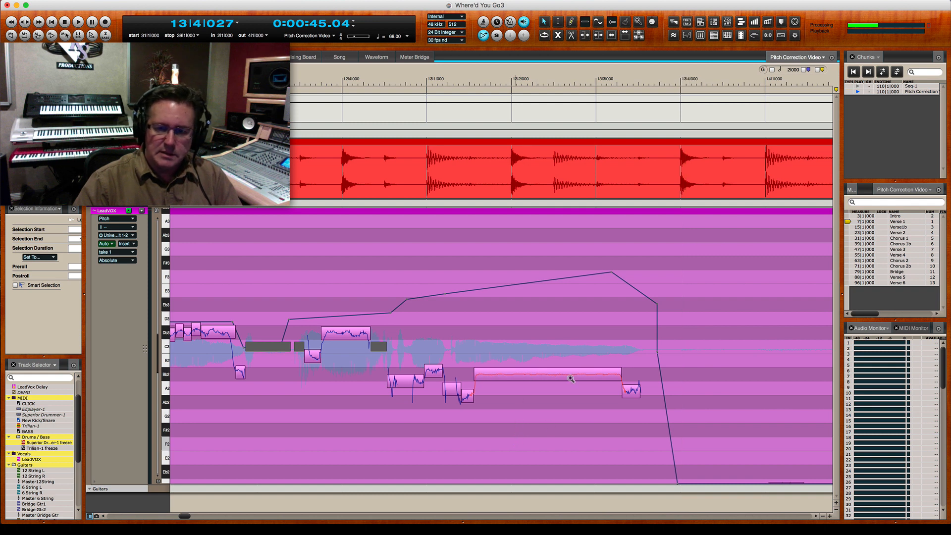
drag(686, 79, 380, 119)
key(space)
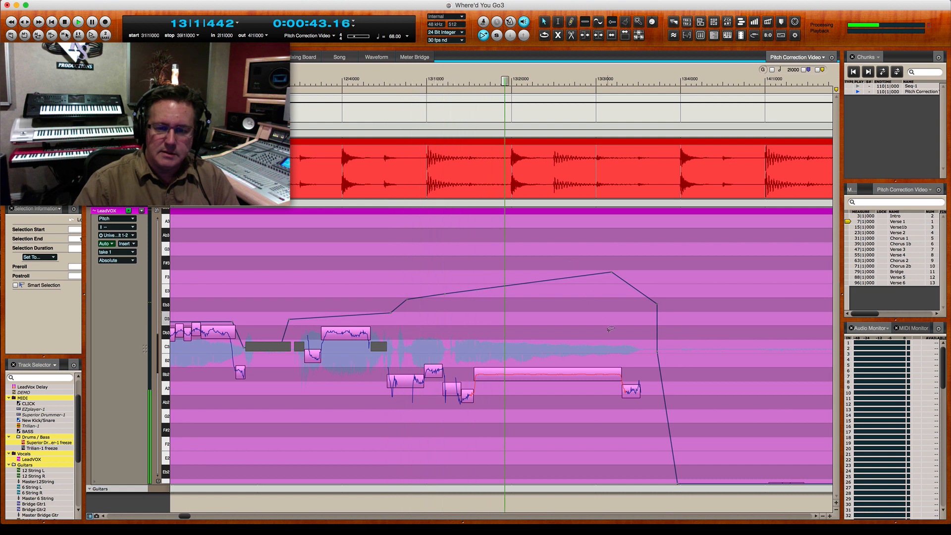
key(space)
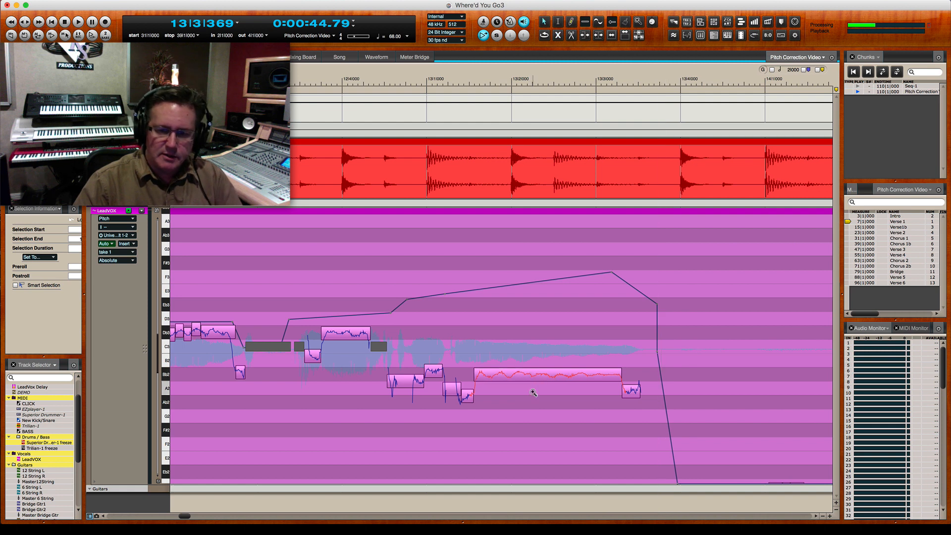
drag(661, 81, 291, 81)
key(space)
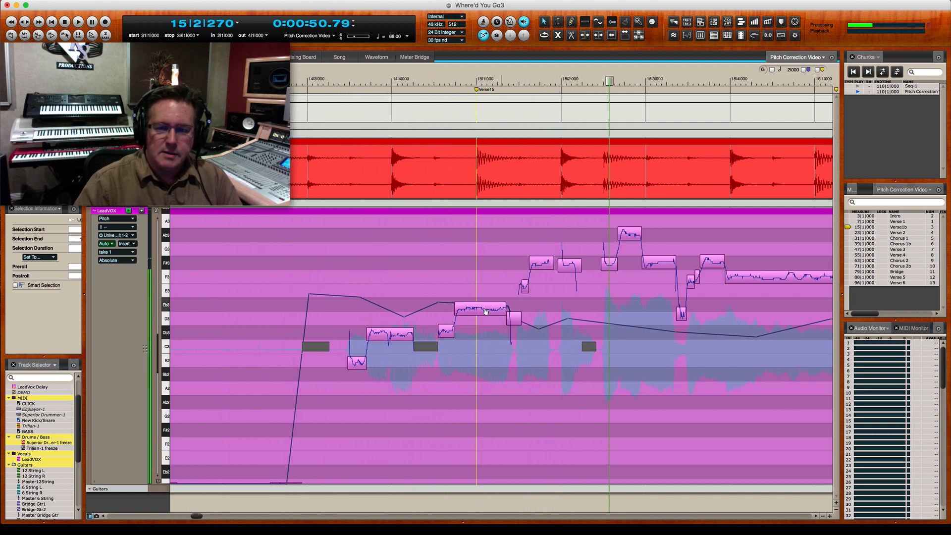
- Snap the segment at 15|1|000 to Eb3 and the one just before 15|4|000 to F#3, auditioning from shortly before 14|3|000
drag(482, 311, 484, 306)
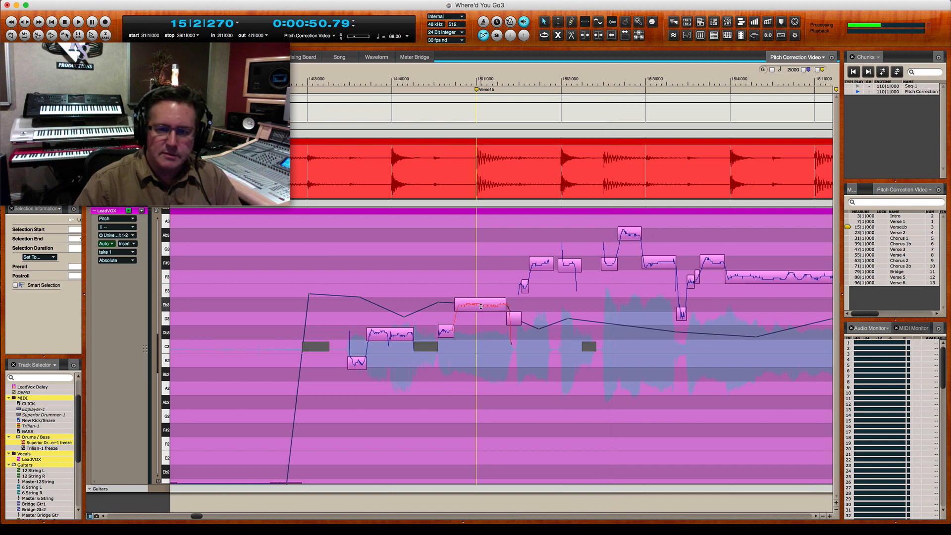
drag(610, 80, 303, 81)
key(space)
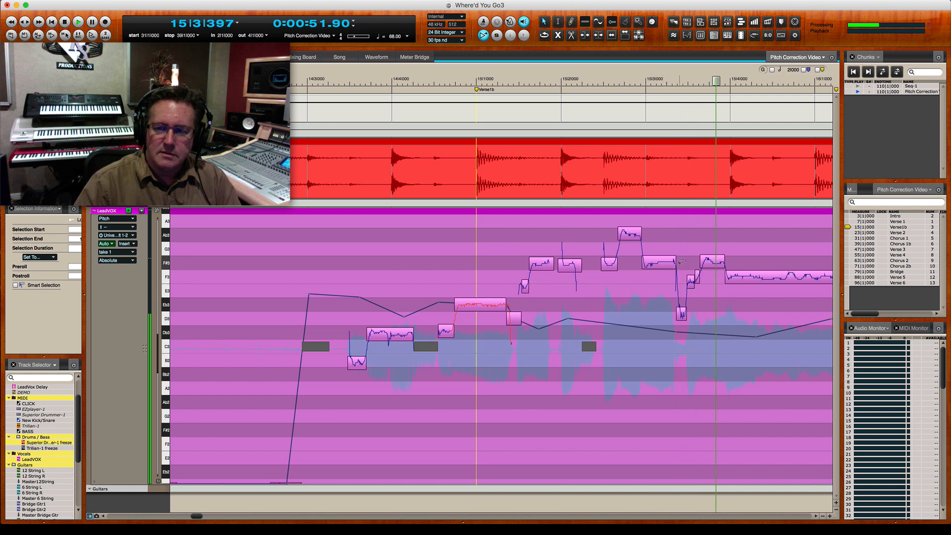
key(space)
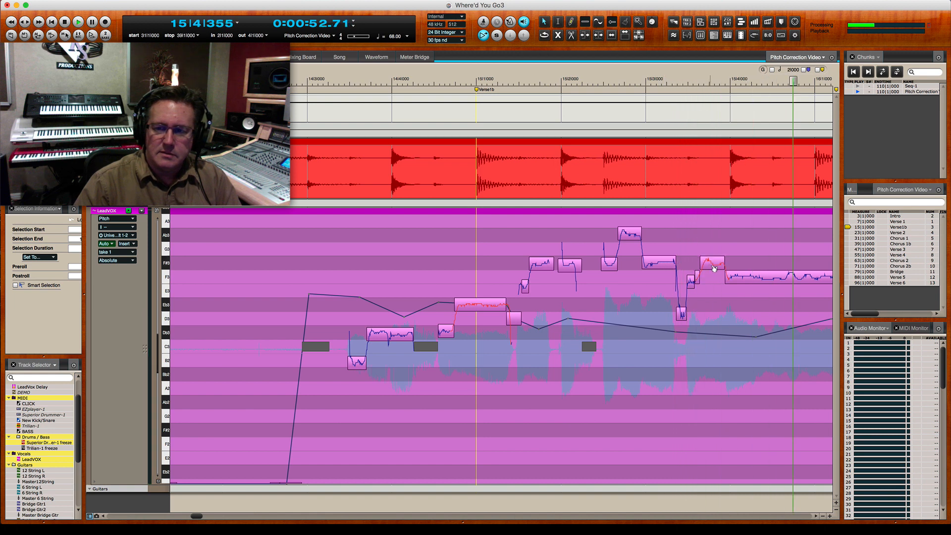
key(space)
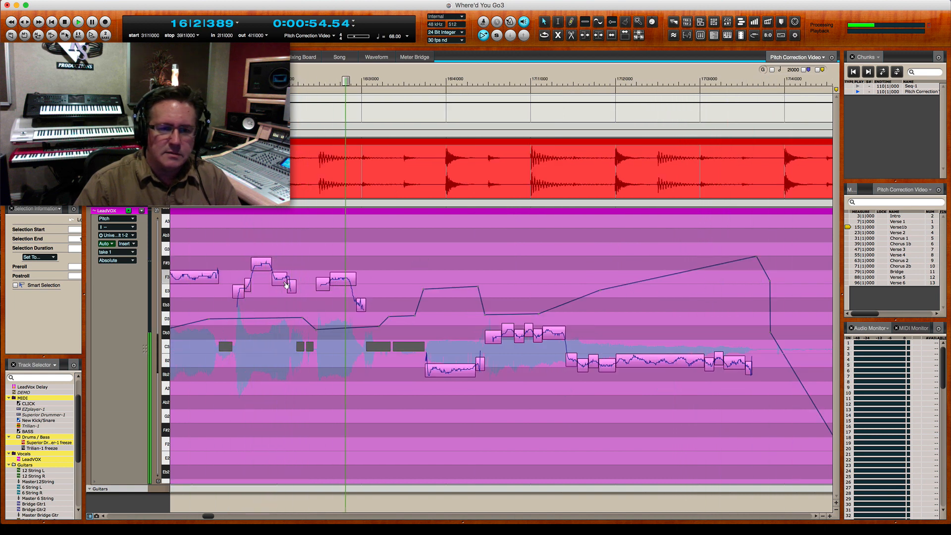
- Snap the segment around 16|4|000 to Bb2 and the one just before 17|2|000 to B2, auditioning from 16|3|000
key(space)
click(454, 374)
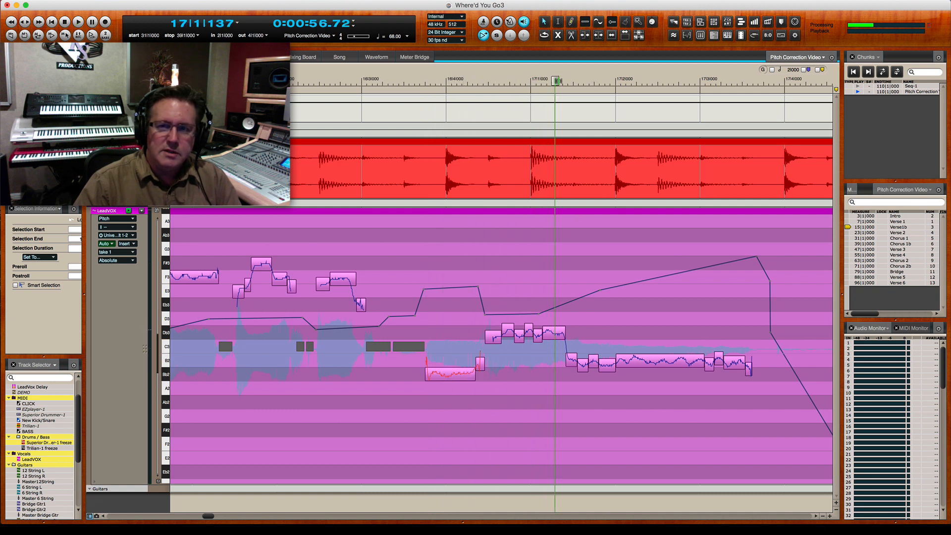
drag(556, 80, 362, 78)
key(space)
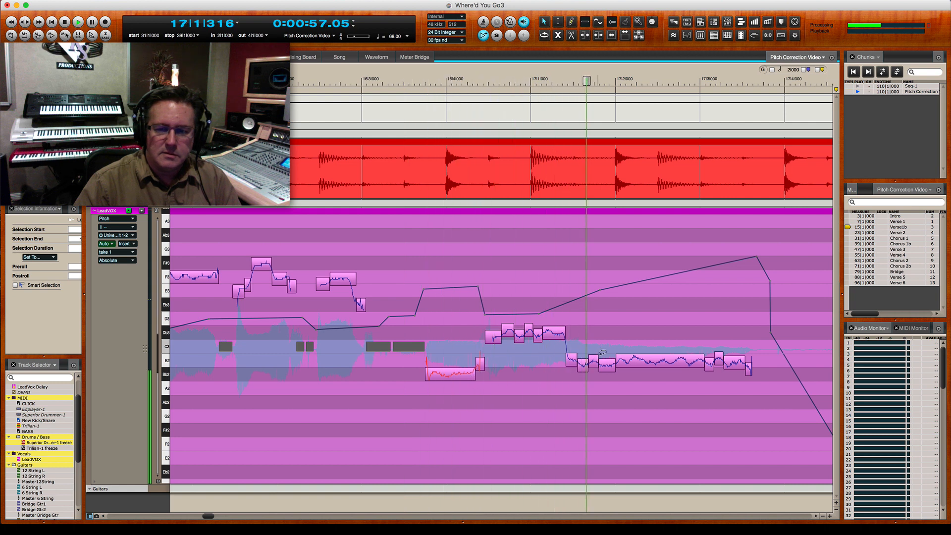
click(611, 364)
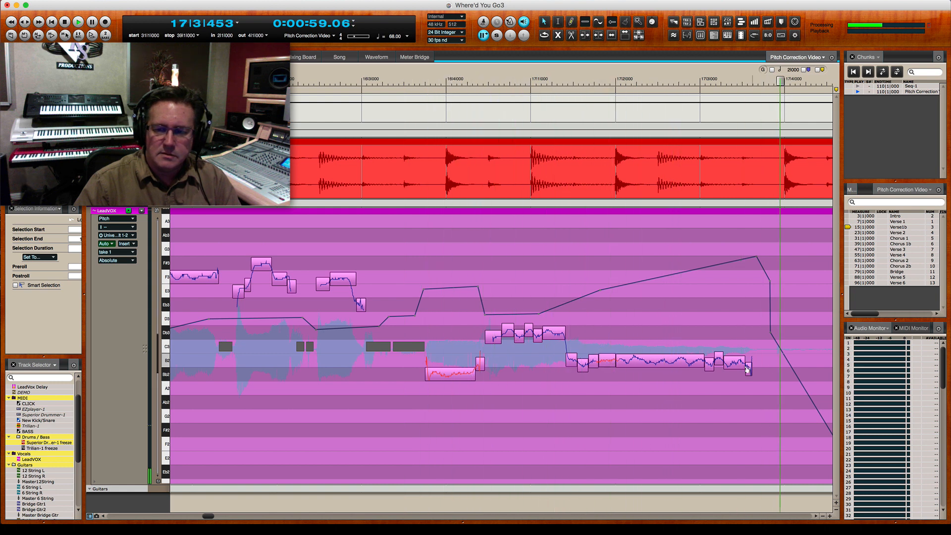
- Audition the LeadVOX phrase into measure 19 and move the playback position back to 18|2|364
key(space)
key(space)
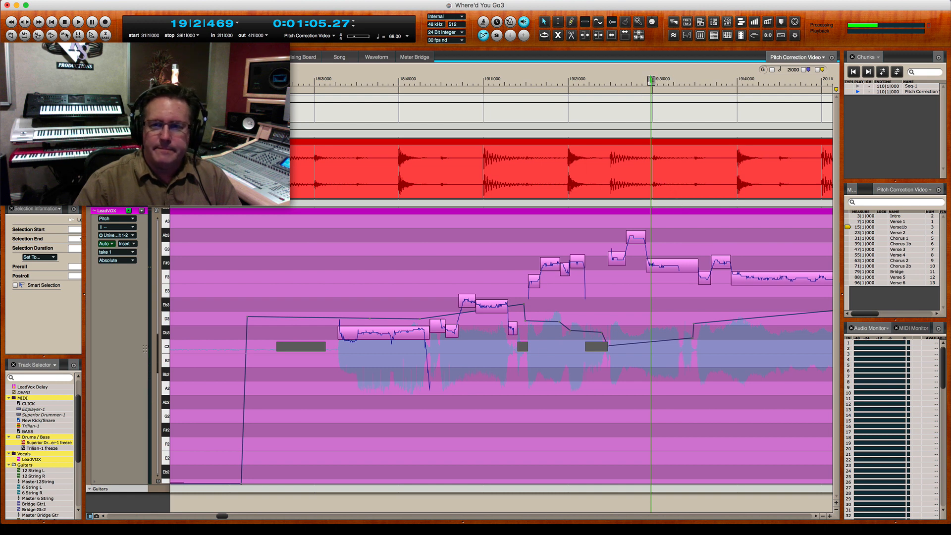
drag(651, 80, 294, 80)
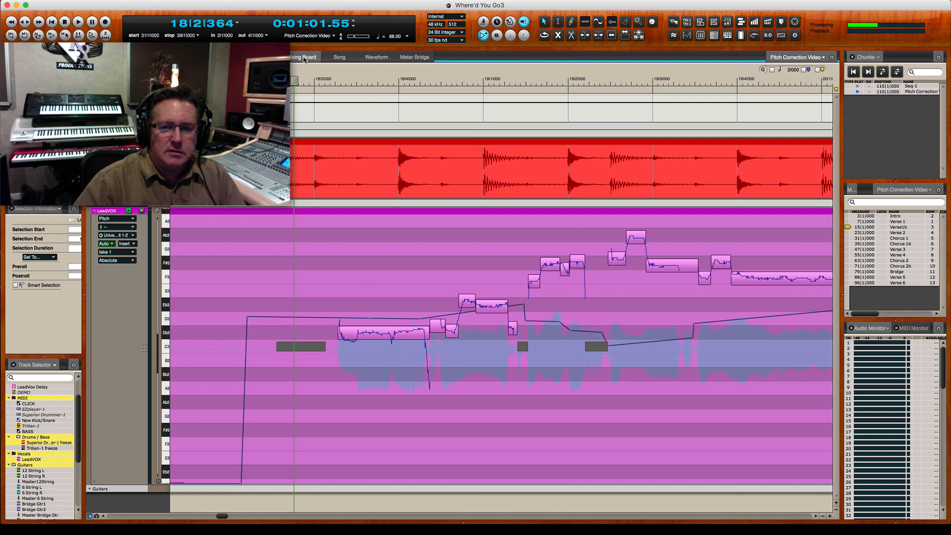
- Open the Auto-Tune Live insert on LeadVOX, take it out of bypass, set Retune Speed to 0 and audition from 18|2|364
key(shift+m)
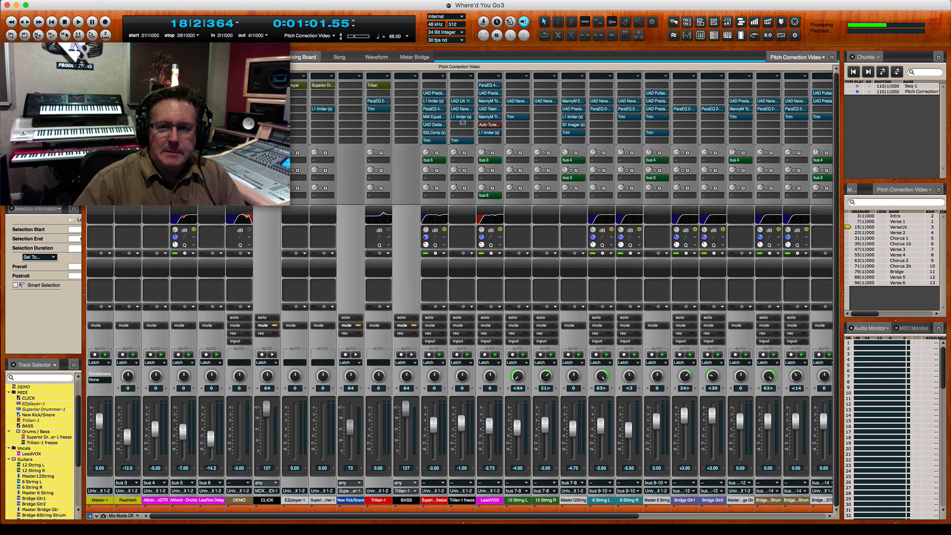
double_click(489, 125)
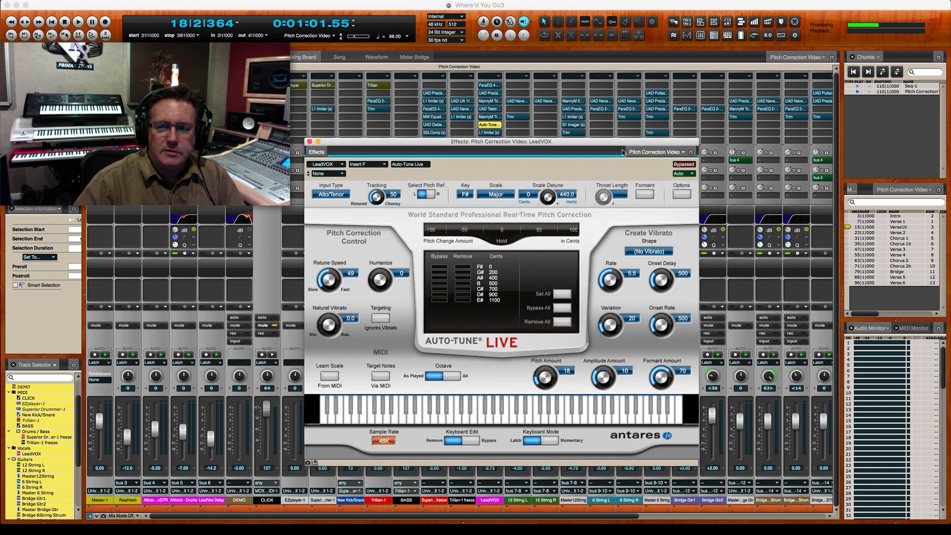
click(683, 164)
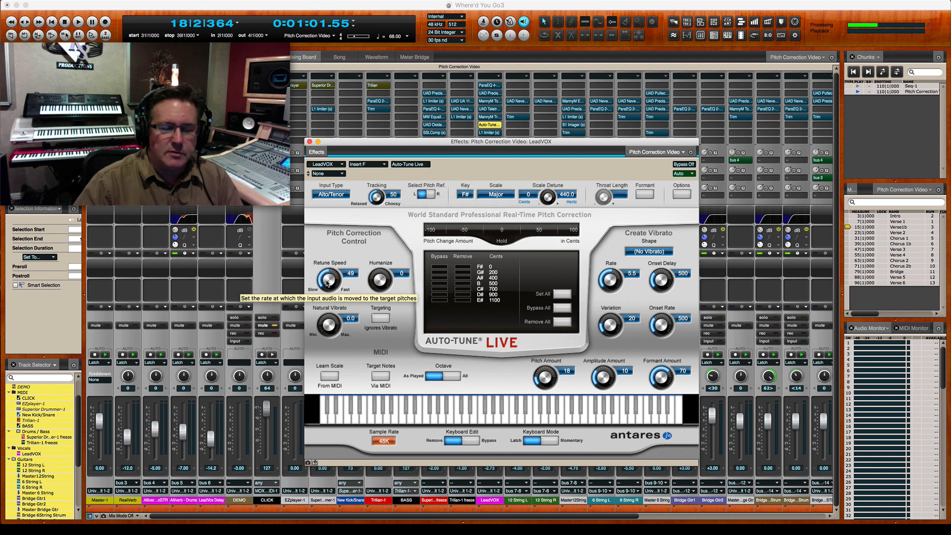
drag(327, 281, 328, 271)
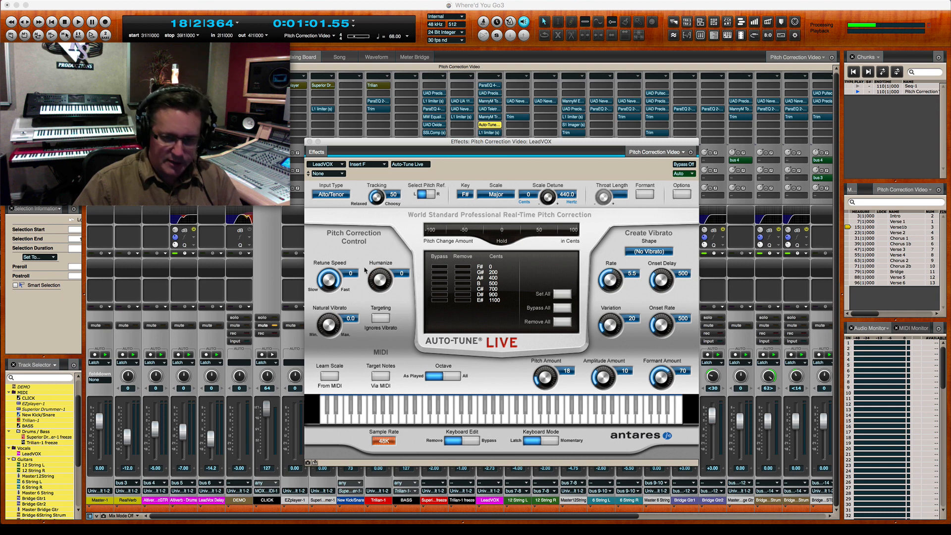
key(space)
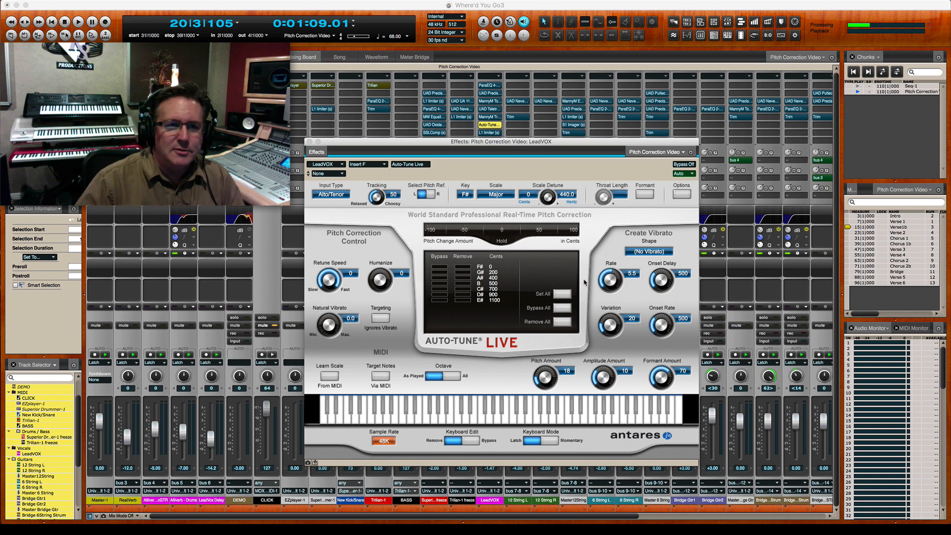
- Audition the Auto-Tune Live effect from 19|1|000 and set its Retune Speed to 70 and Humanize to 40
key(KP_Decimal)
text(19|1|000)
key(Return)
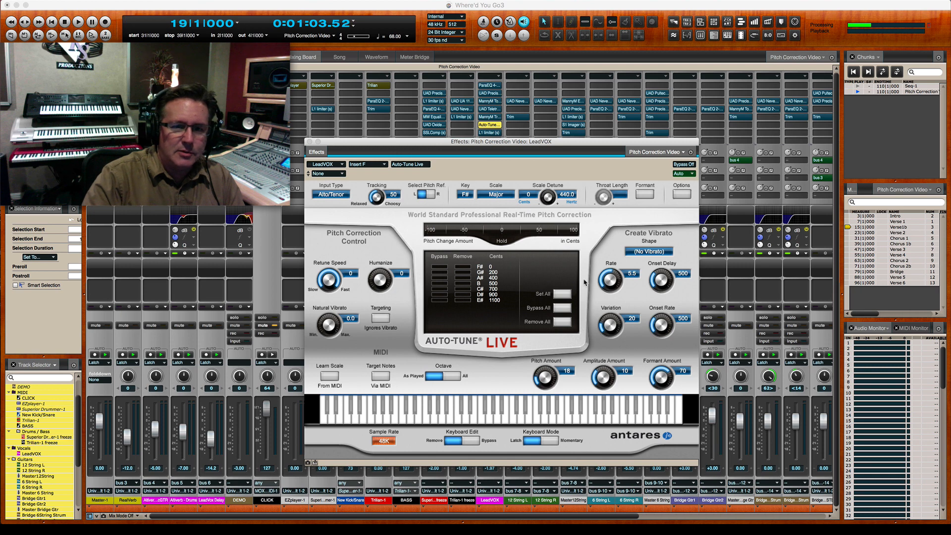
key(space)
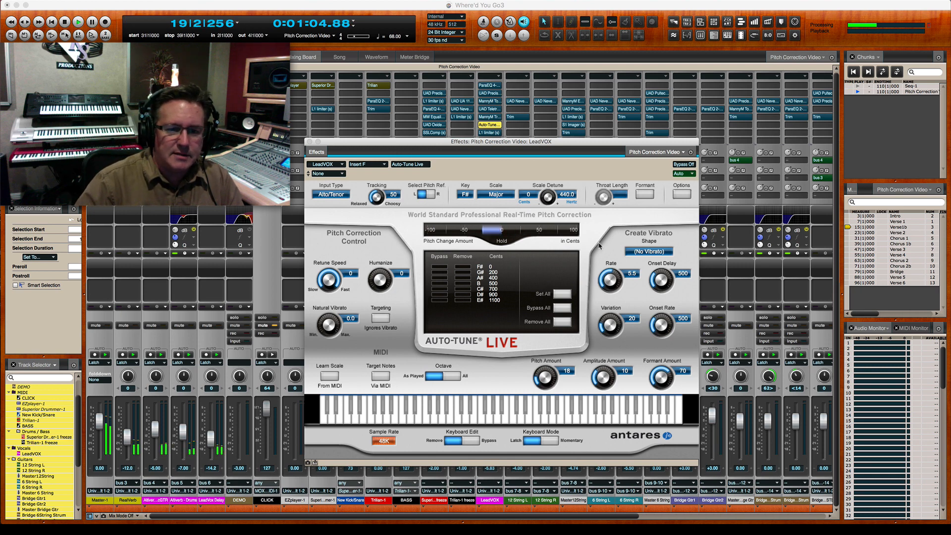
drag(325, 275, 335, 285)
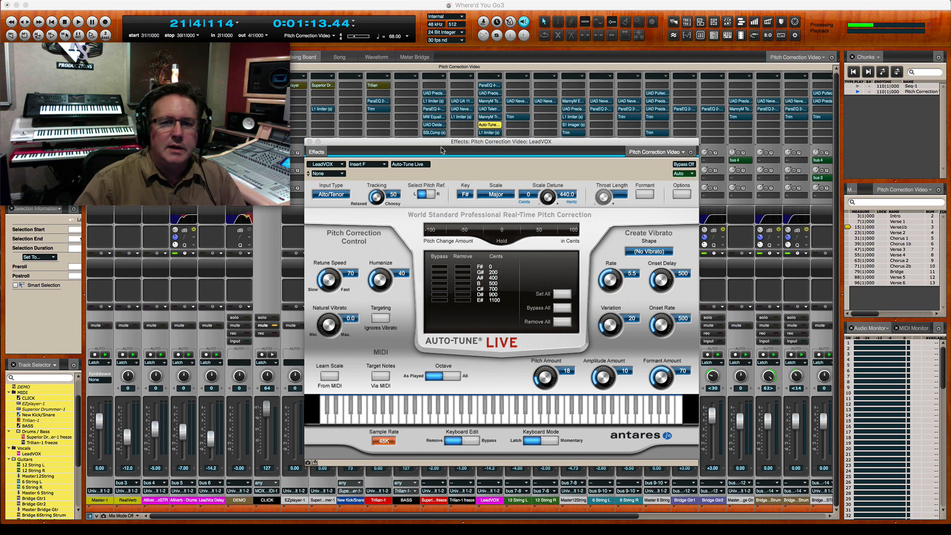
- Remove the Auto-Tune Live insert from the LeadVOX channel and return to the pitch view in the sequence editor
click(310, 142)
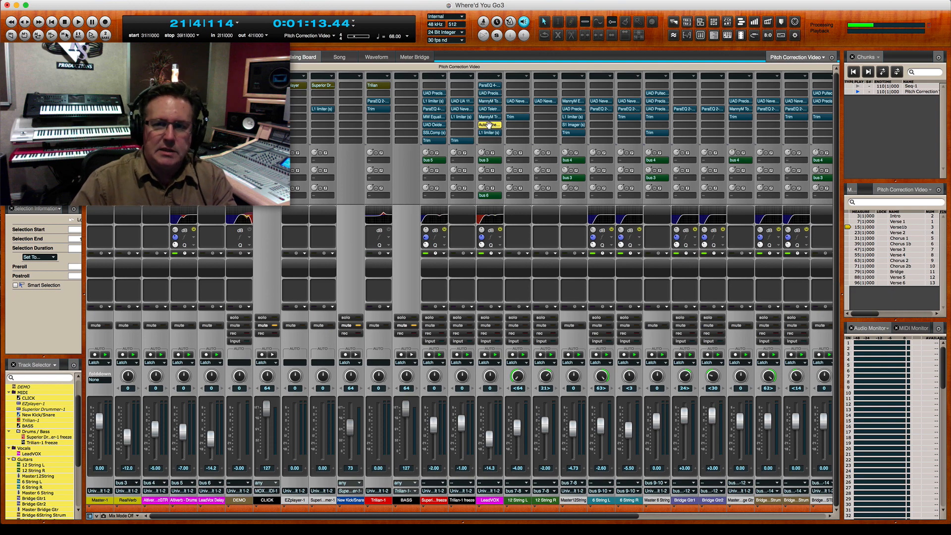
key(Delete)
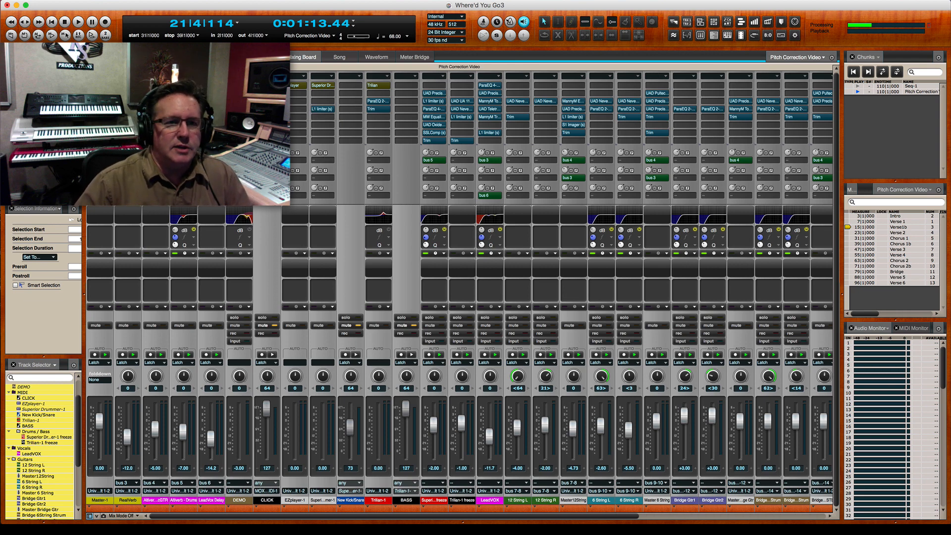
key(shift+s)
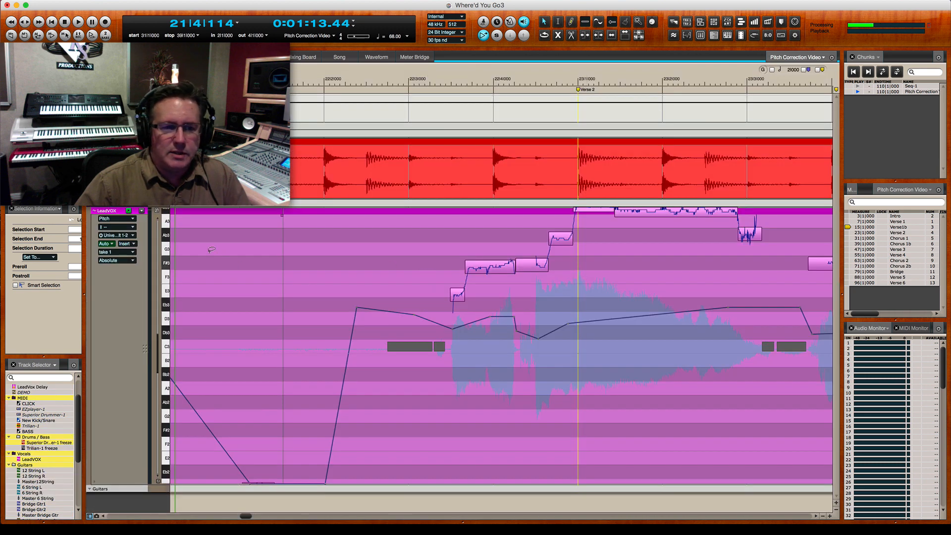
- Snap the two adjoining sustained segments starting around 23|1|000 to Bb3 and audition the phrase from 22|2
scroll(159, 220, up, 3)
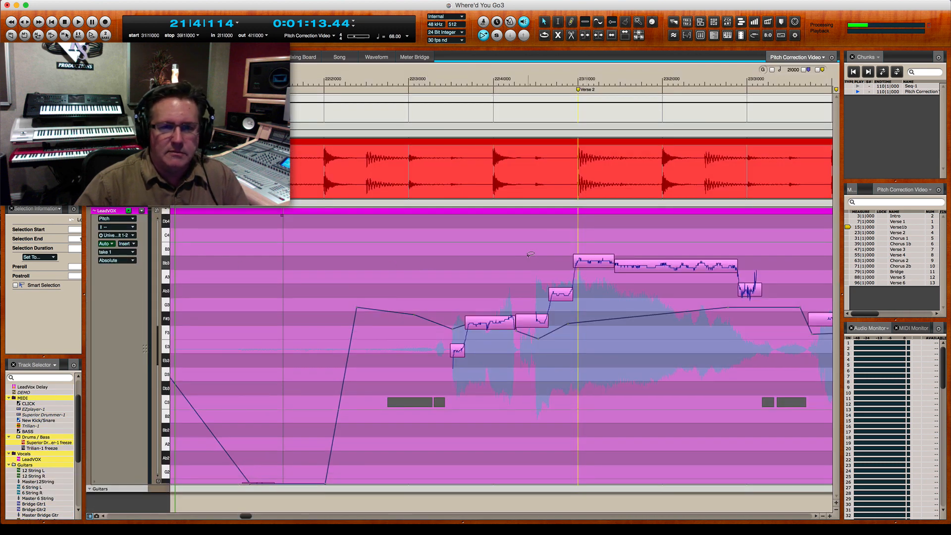
key(space)
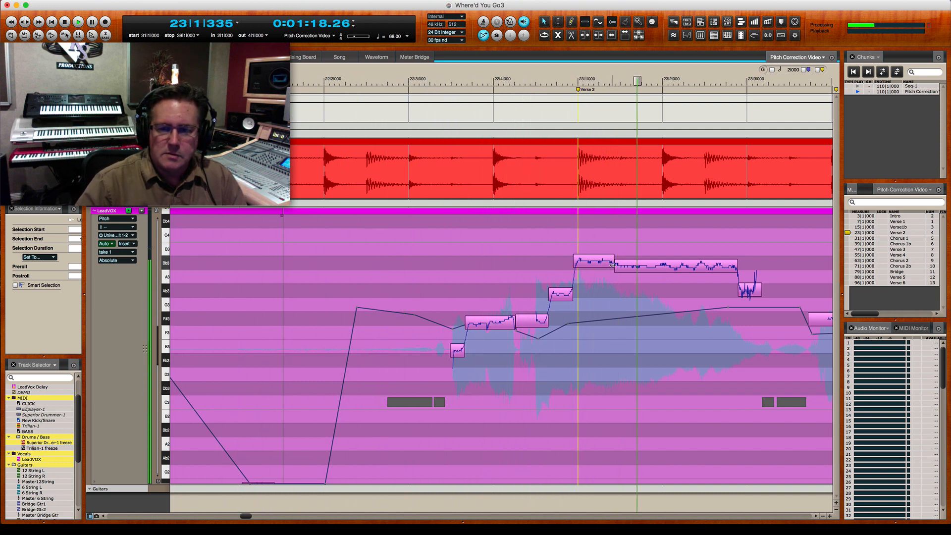
key(space)
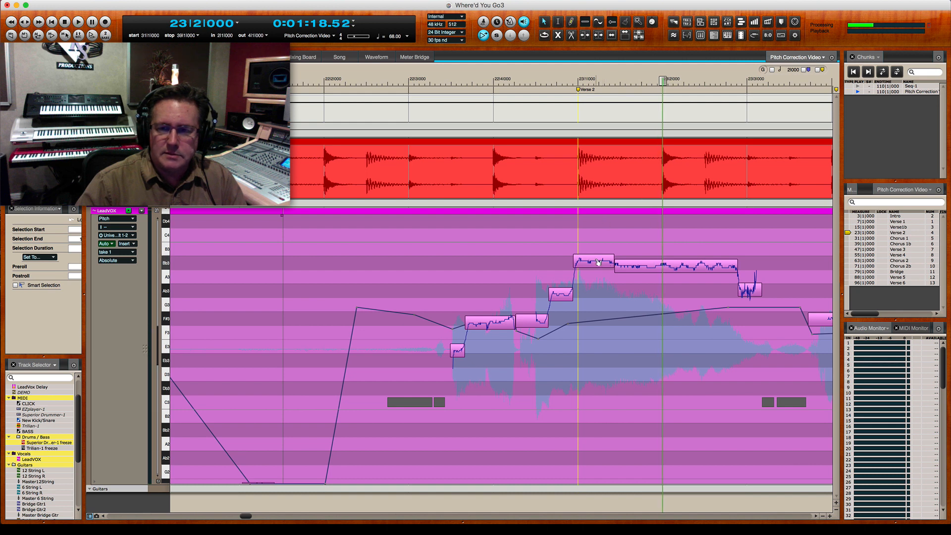
double_click(598, 262)
double_click(633, 268)
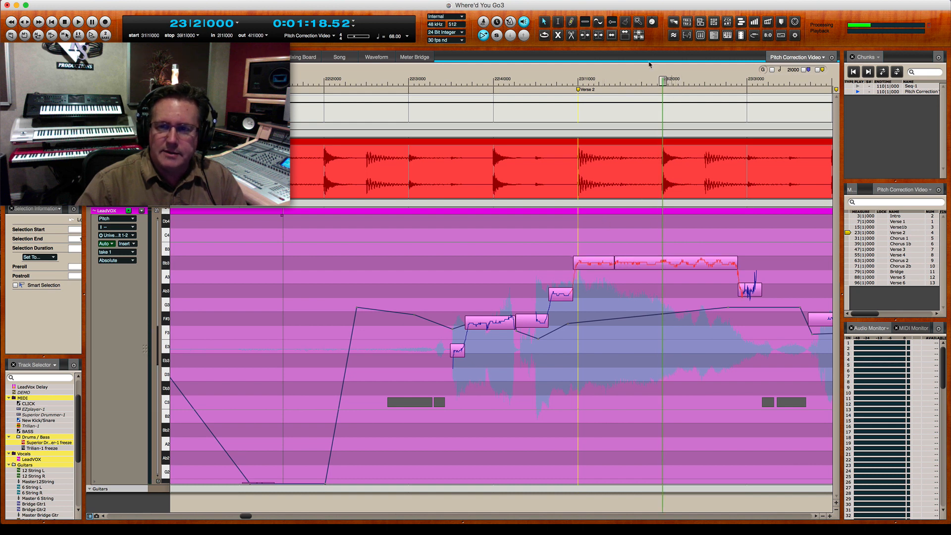
drag(663, 81, 347, 81)
key(space)
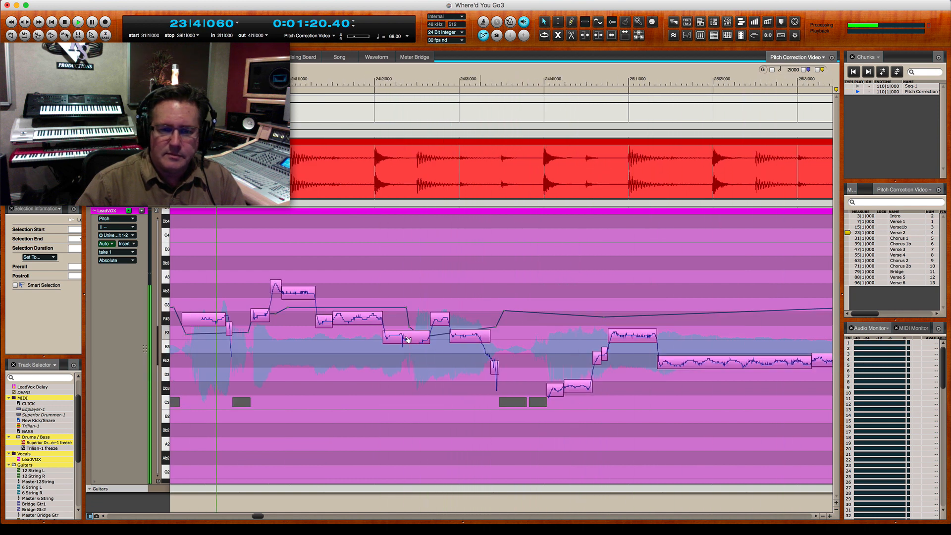
- Snap the segment at 24|1|000 to Ab3 and audition the rest of Verse 2 into measure 29
key(space)
click(294, 295)
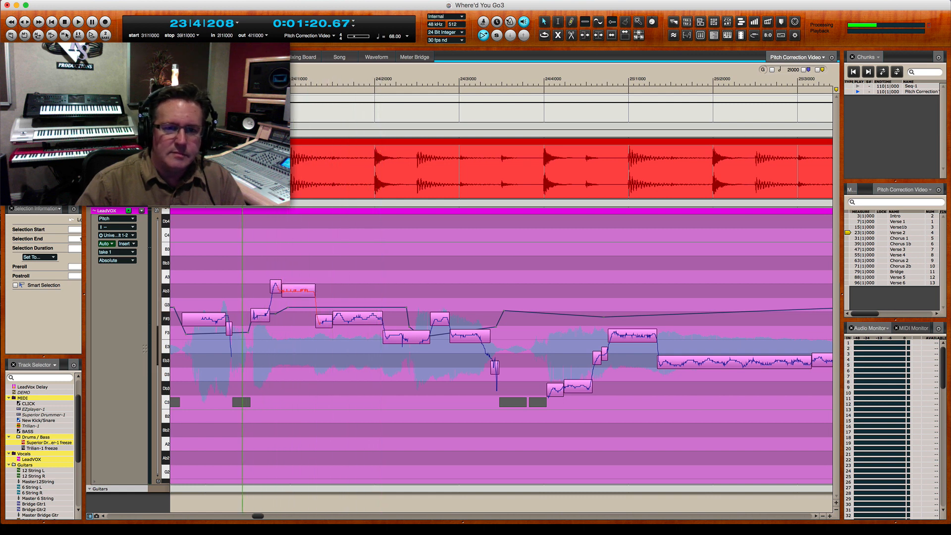
key(space)
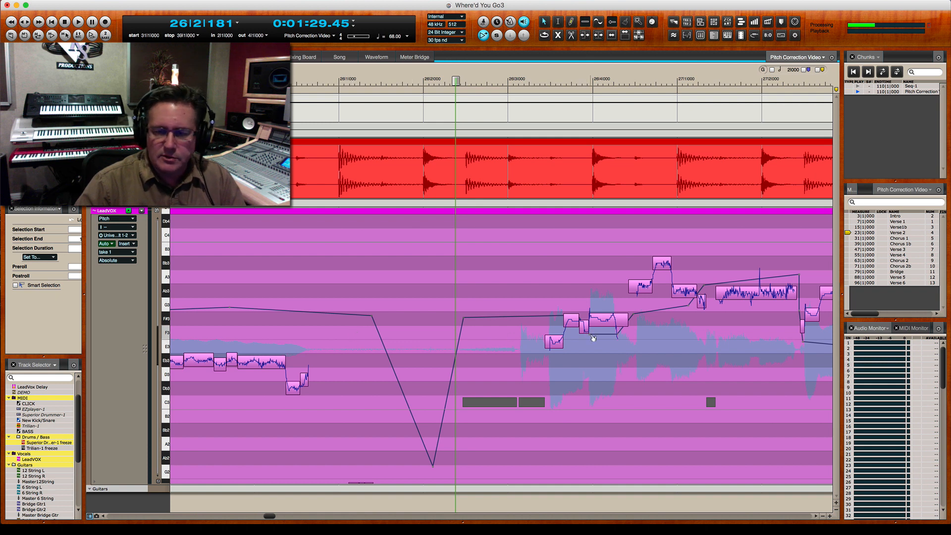
key(space)
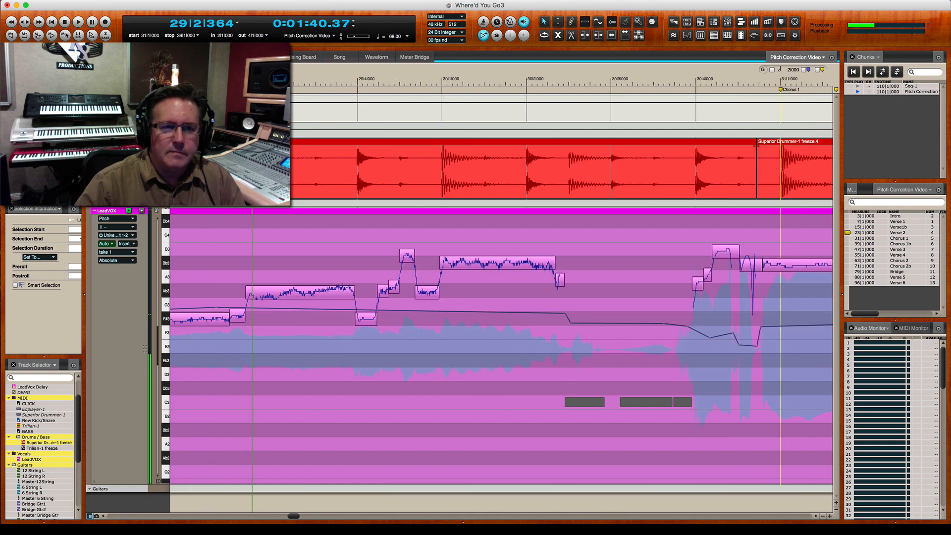
- Snap the segment at 29|1|000 to F3 and the one at 29|2|000 to F#3 while playing from 28|4
key(KP_7)
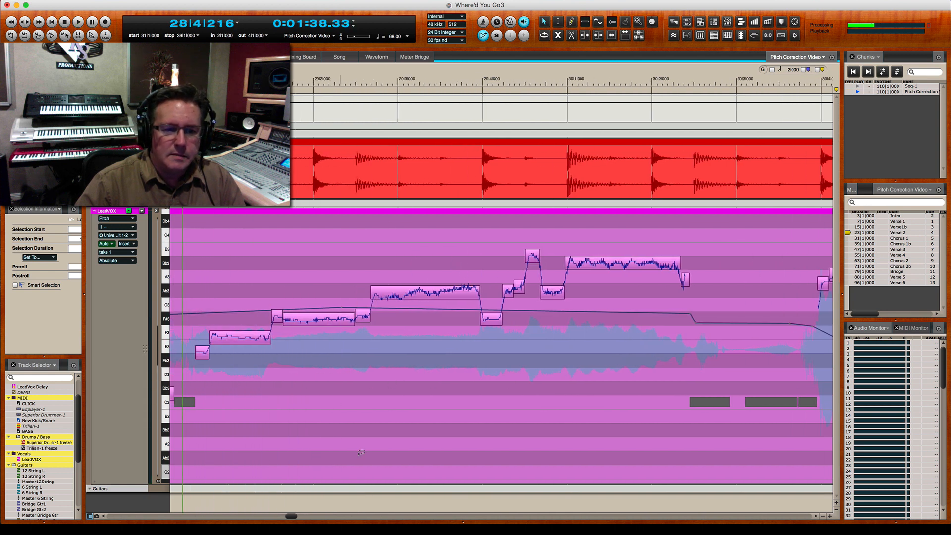
drag(262, 344, 268, 339)
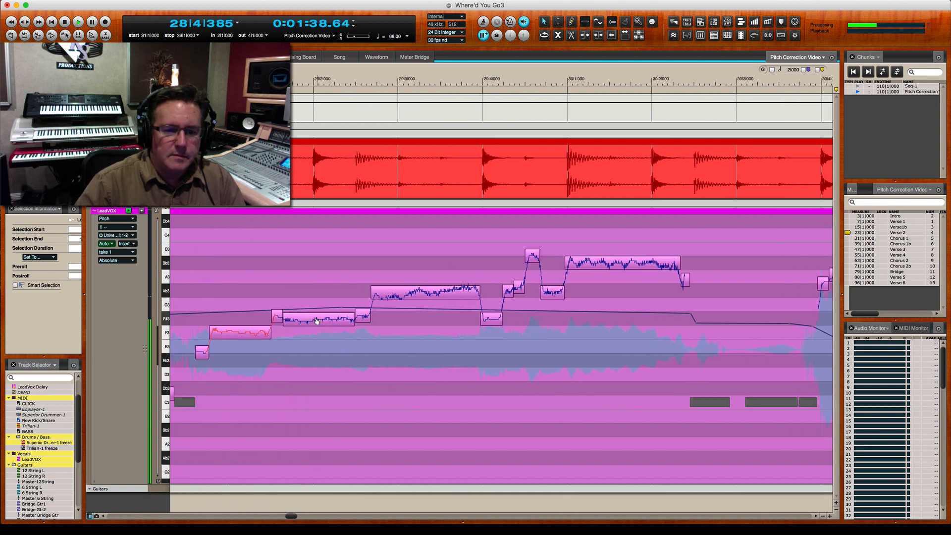
click(295, 321)
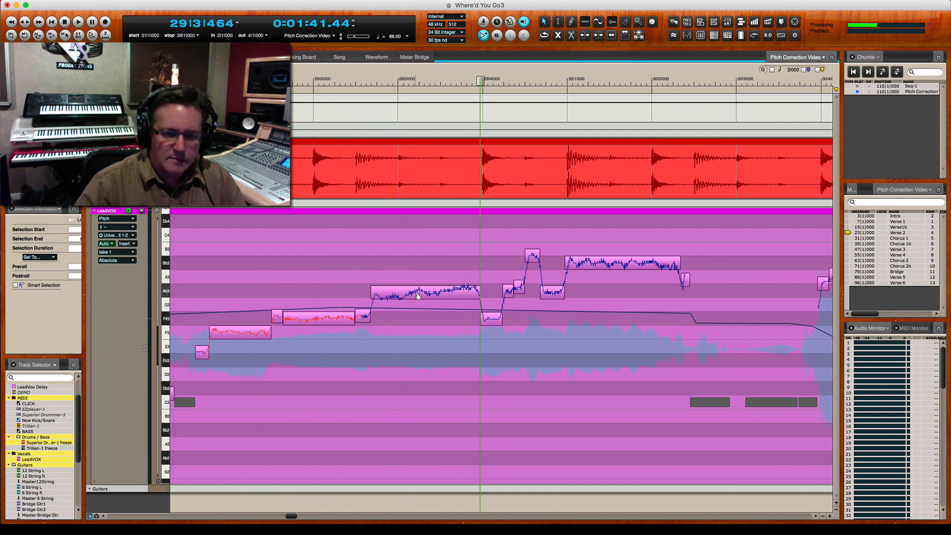
- Split the long segment around 29|3|000 into three parts and snap them to Ab3
drag(418, 295, 420, 292)
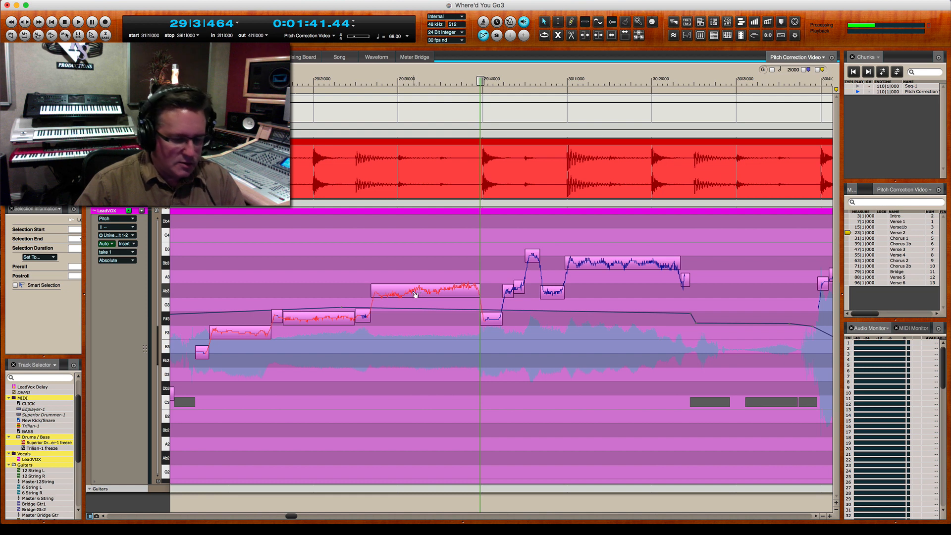
key(x)
click(409, 293)
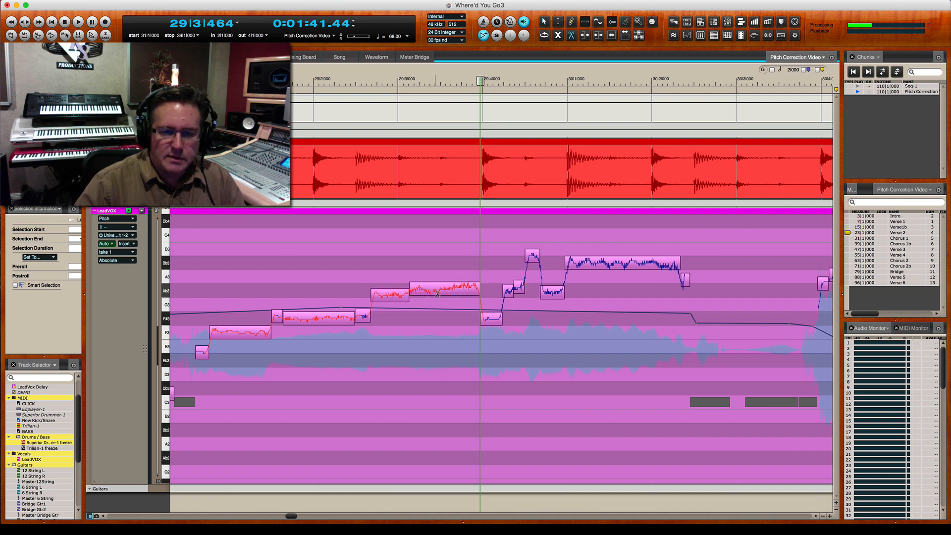
click(447, 294)
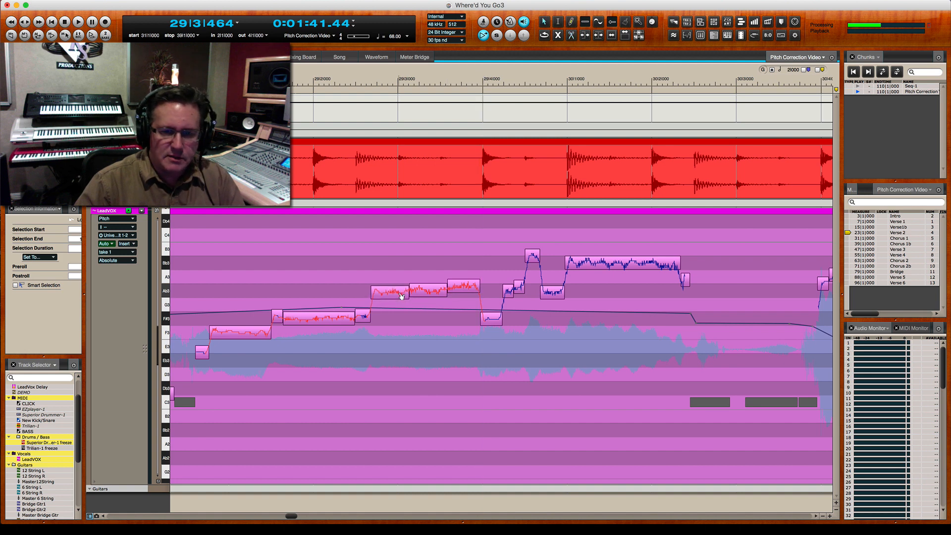
drag(460, 291, 461, 292)
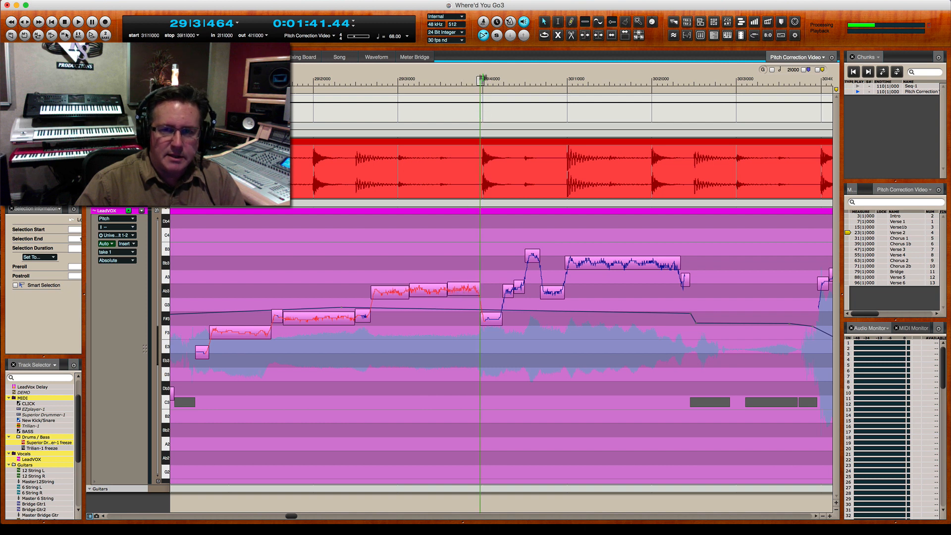
- Audition the corrected phrase twice from just before 29|1|000 into measure 30
drag(481, 79, 300, 105)
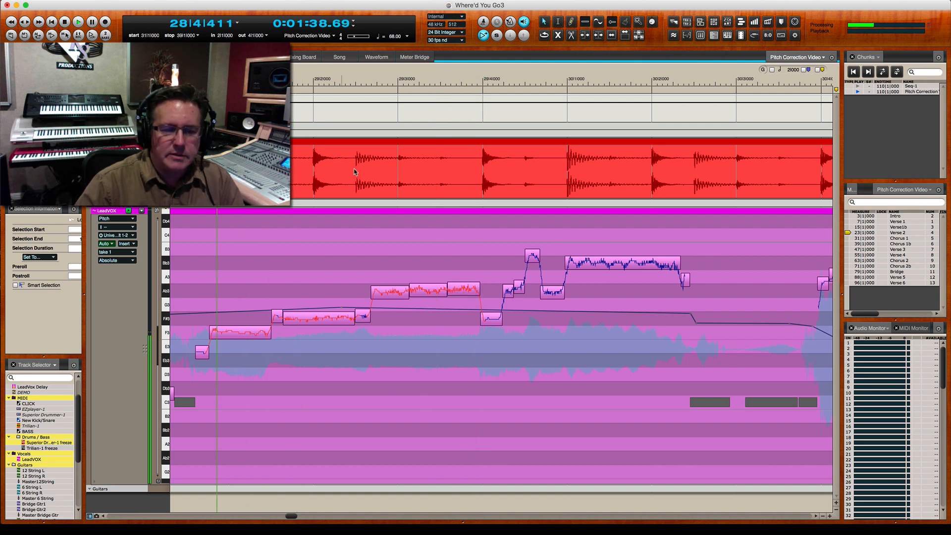
key(space)
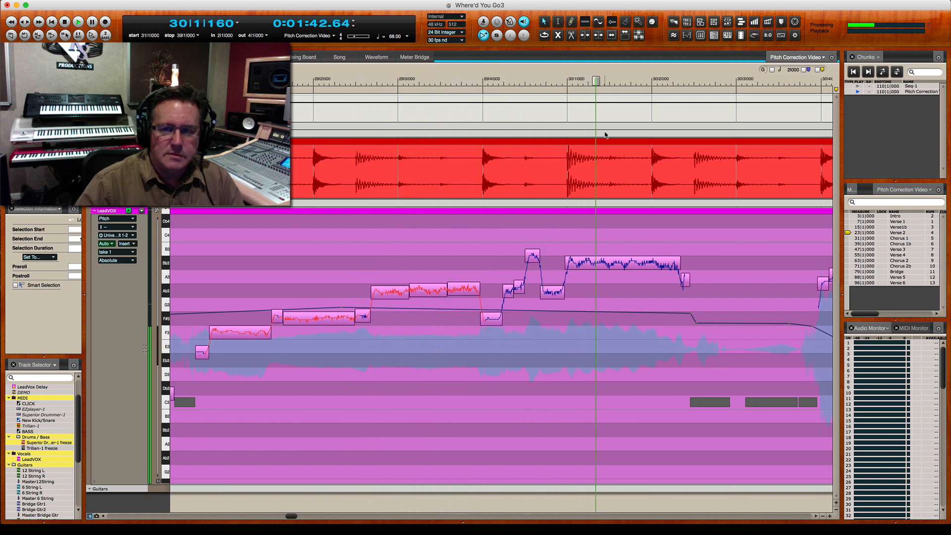
key(space)
drag(607, 81, 209, 191)
key(space)
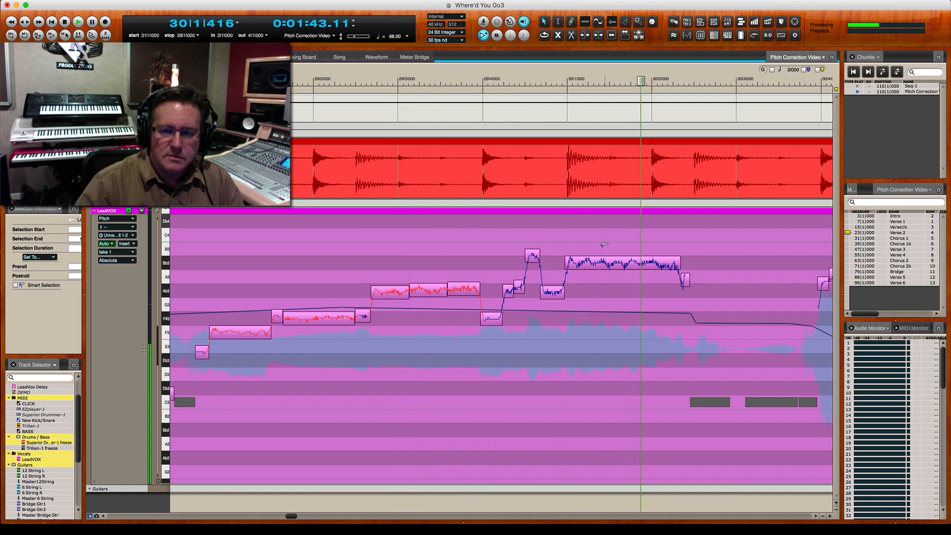
- Snap the segment just before 30|1|000 to Ab3 and split the following Bb3 segment in two, auditioning from 29|3 into Chorus 1
key(space)
click(559, 292)
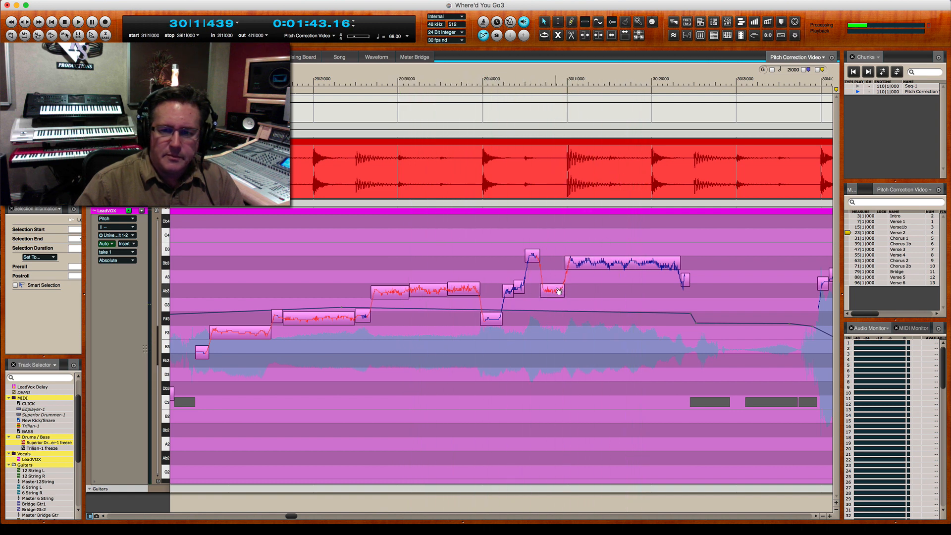
click(622, 266)
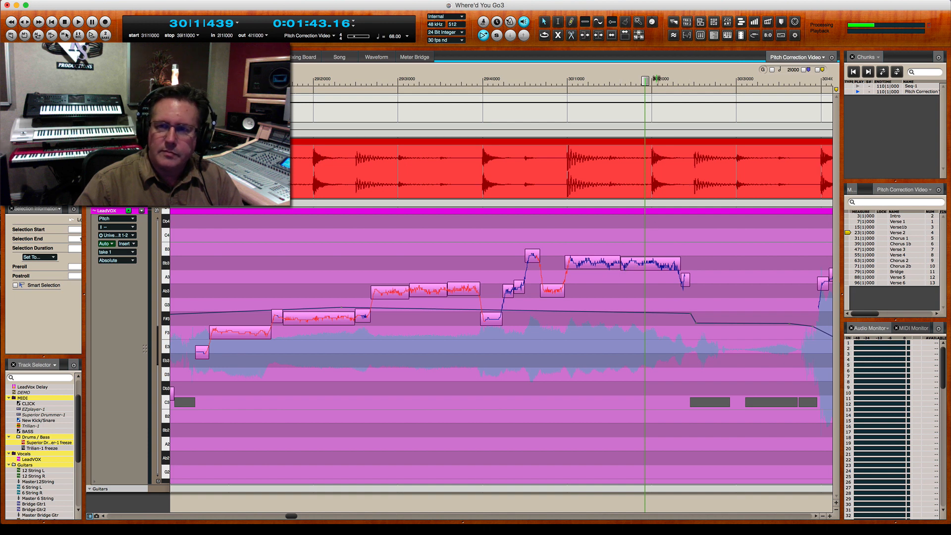
drag(646, 80, 437, 82)
key(space)
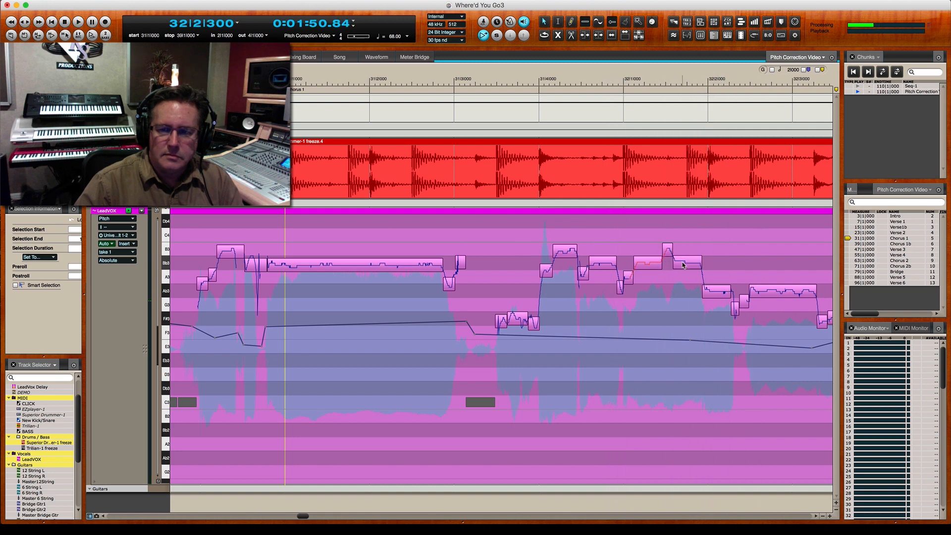
key(space)
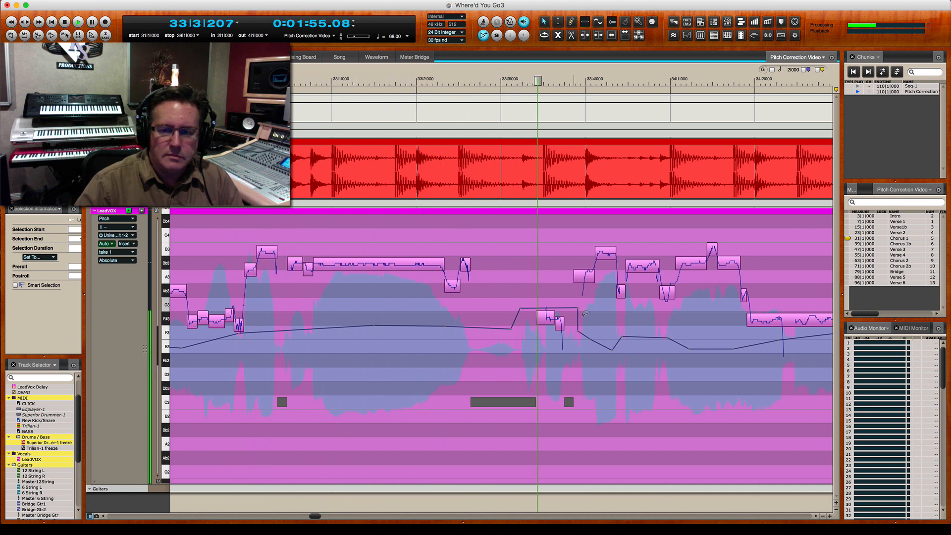
- Snap the two segments after 33|4|000 to B3 and Bb3, and replay the phrase from around 33|3
key(space)
double_click(608, 255)
double_click(642, 266)
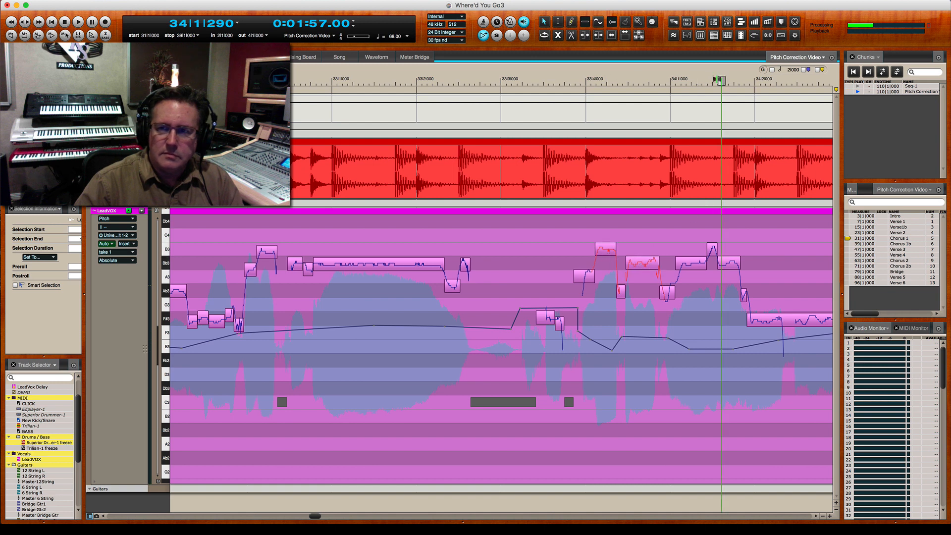
drag(719, 80, 527, 78)
key(space)
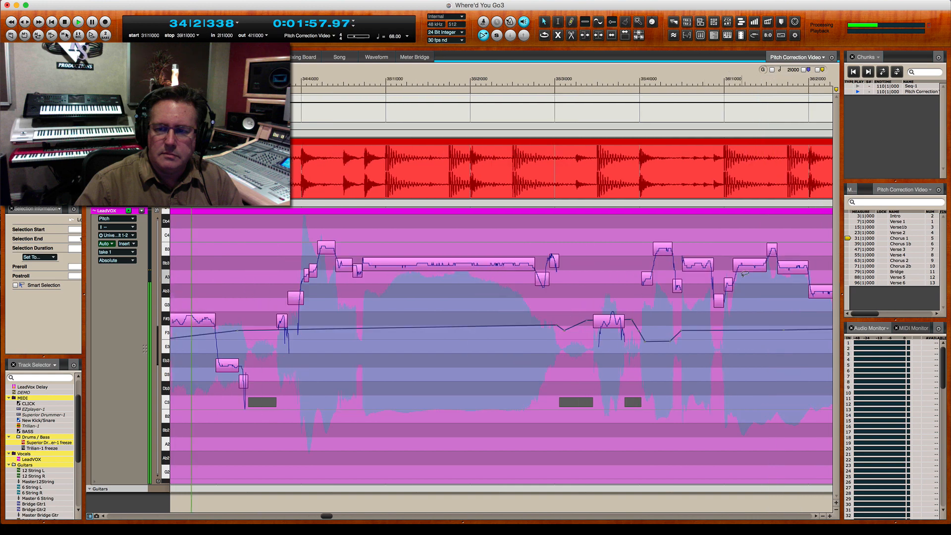
- Snap the segment just after 34|4|000 to B3 and the long segment around 35|1|000 to Bb3 during playback
double_click(326, 248)
double_click(395, 268)
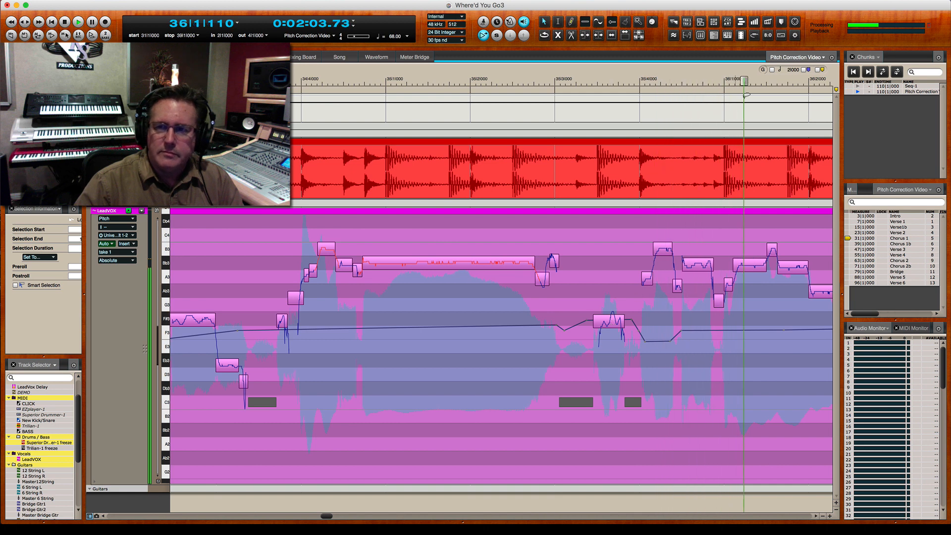
key(space)
- Audition the phrase around 35|3|000 twice and snap the segment just after it to F#3
drag(746, 81, 517, 108)
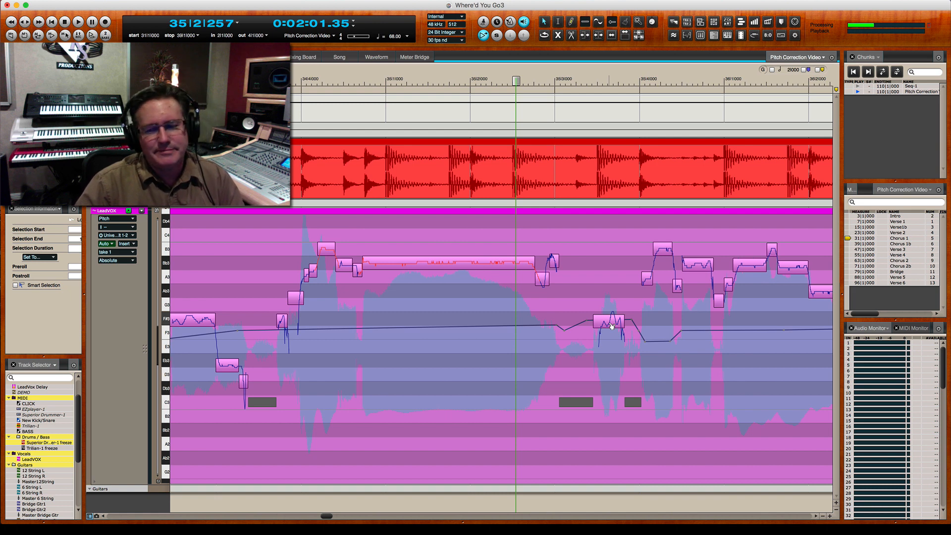
key(space)
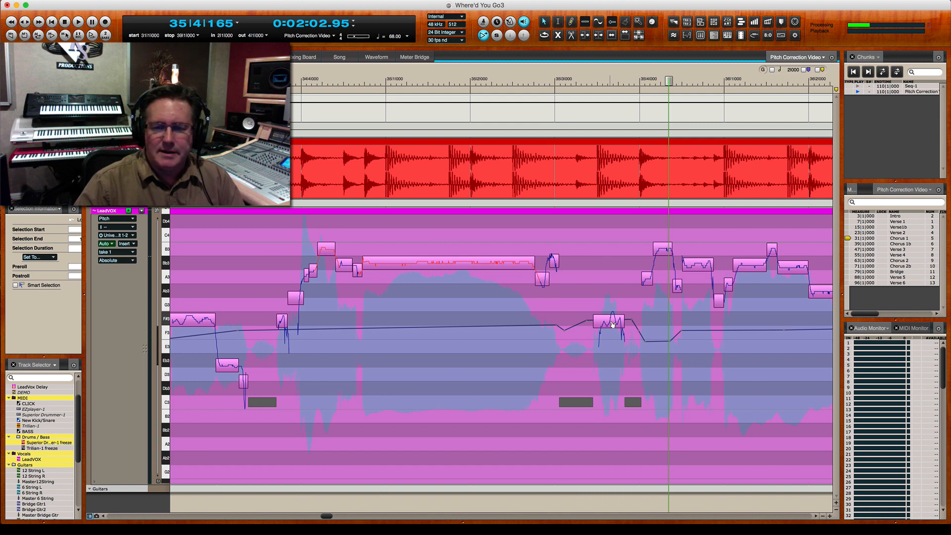
drag(669, 81, 590, 84)
key(space)
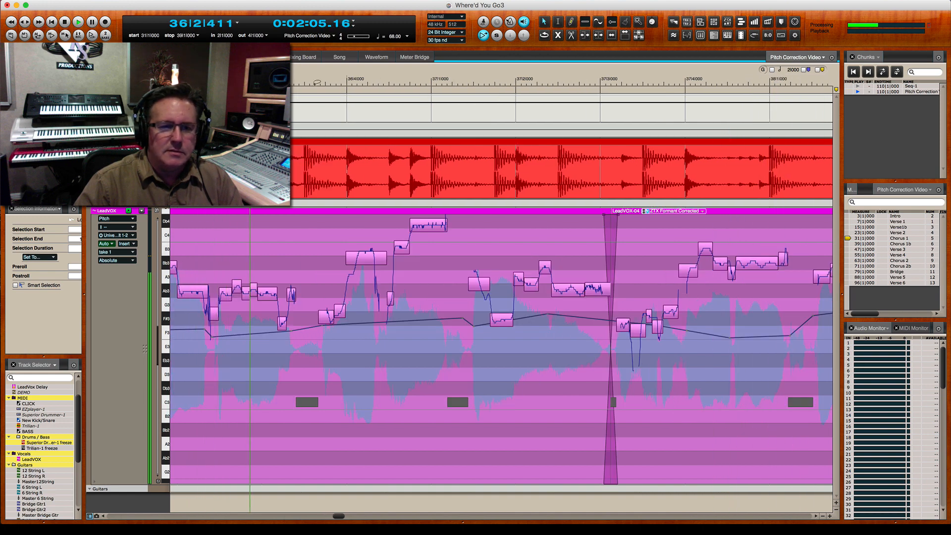
key(space)
drag(253, 84, 306, 84)
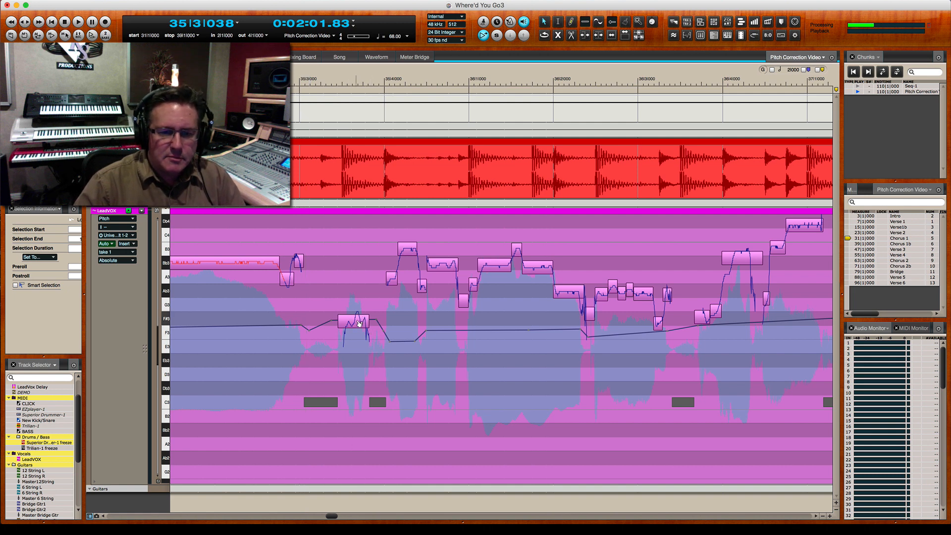
click(359, 323)
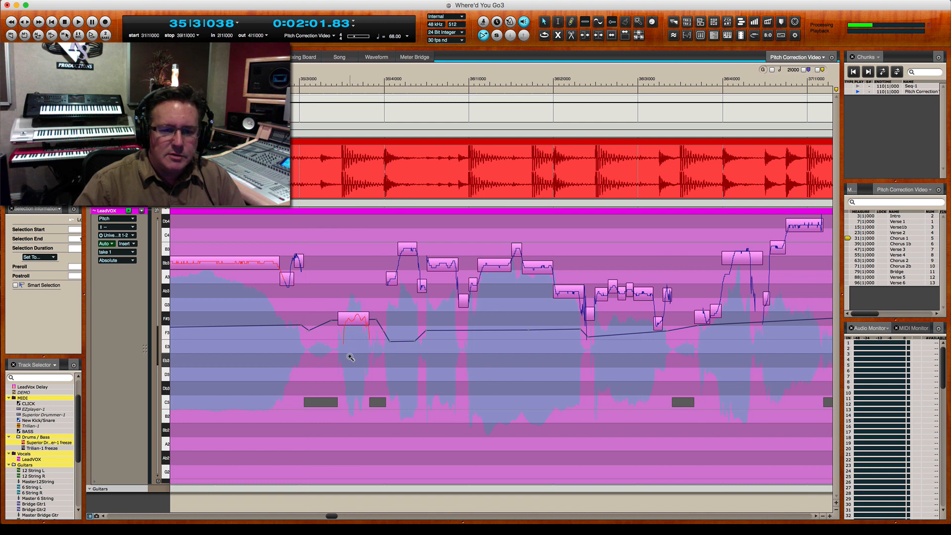
- Replay from 35|1|079 and try flattening the pitch curve of the F#3 segment just after 35|3|000
mouse_move(308, 81)
mouse_down()
mouse_move(252, 88)
mouse_move(299, 90)
mouse_up()
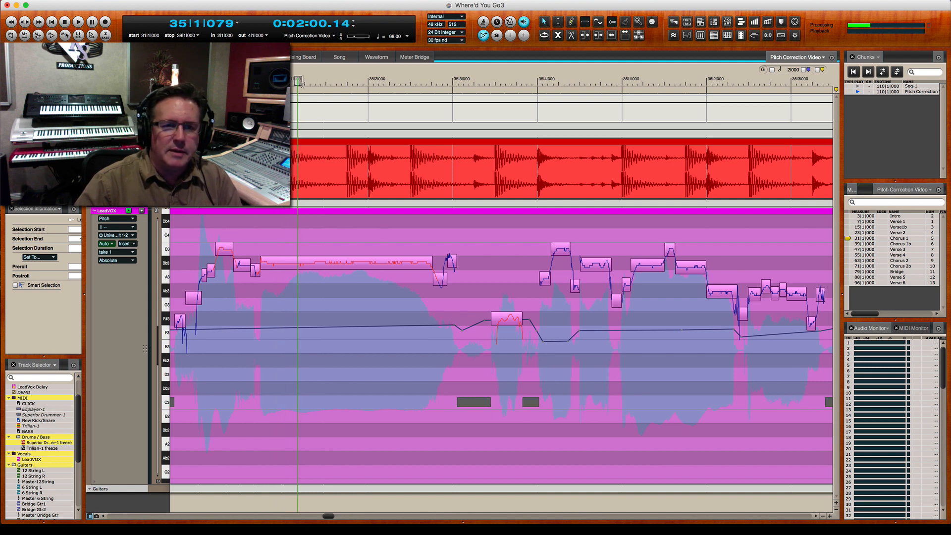
key(space)
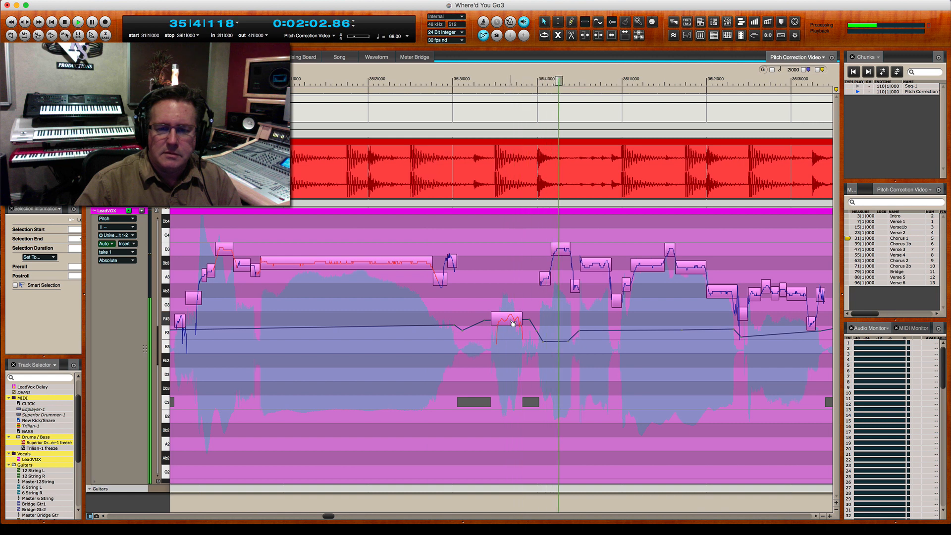
key(space)
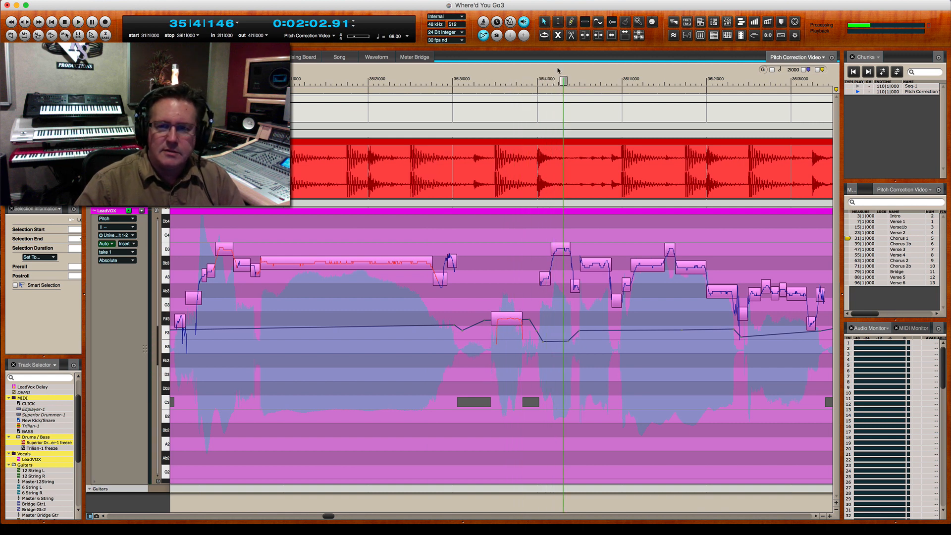
key(space)
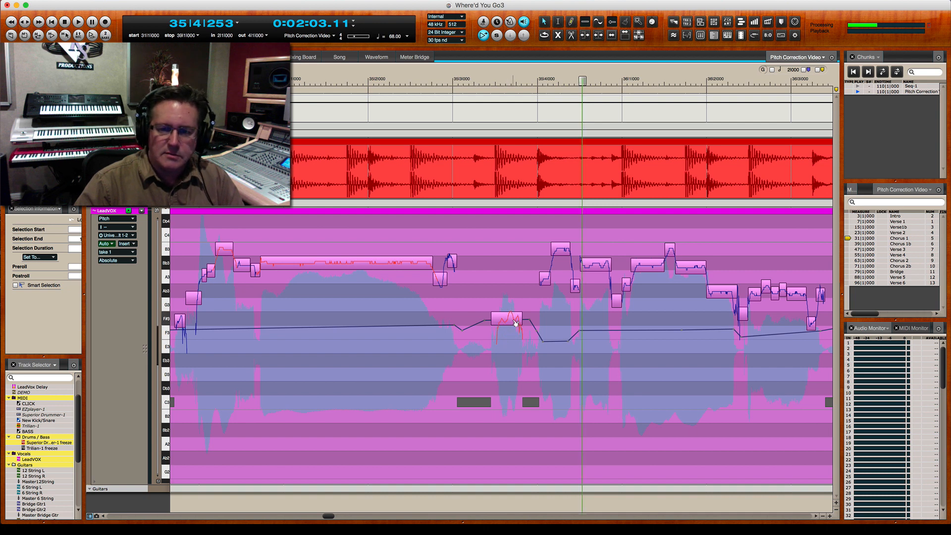
- Play on through measure 36 and snap the two long segments between 36|1|000 and 36|2|000 to Bb3
key(space)
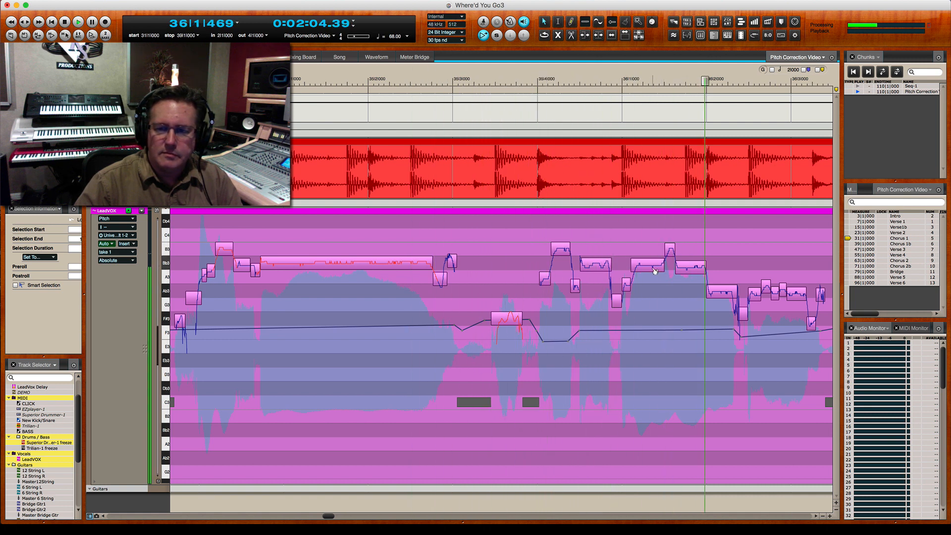
key(space)
drag(684, 272, 686, 267)
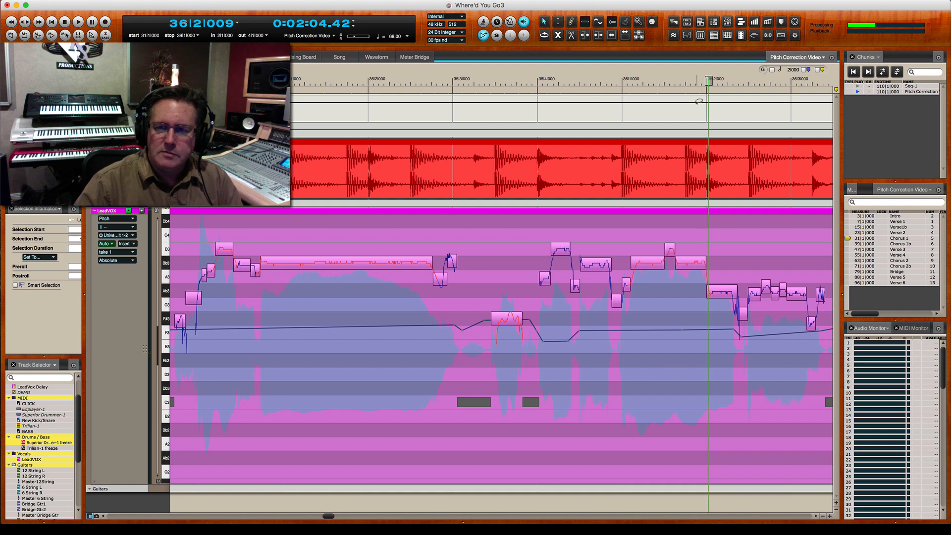
key(space)
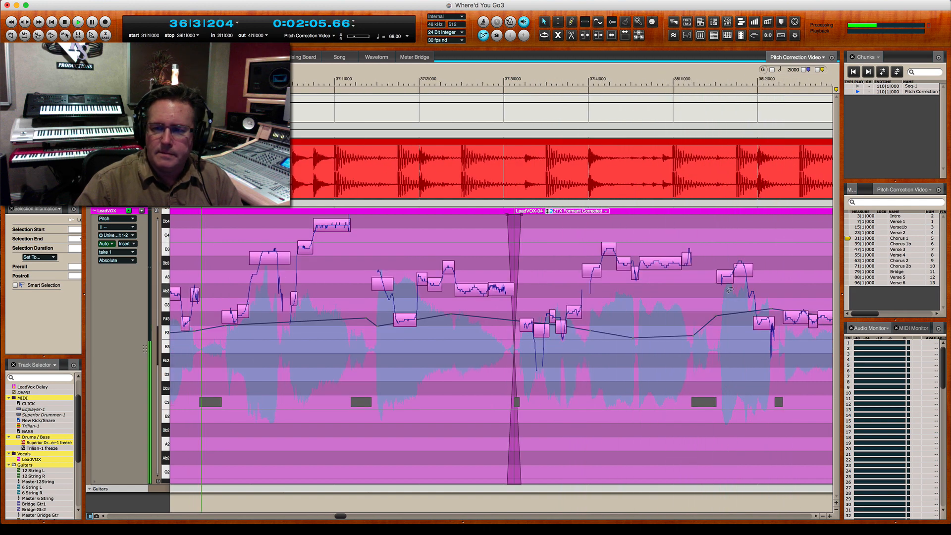
- Merge the small segments leading into 36|3|000 into one segment and snap it to Ab3
key(space)
key(space)
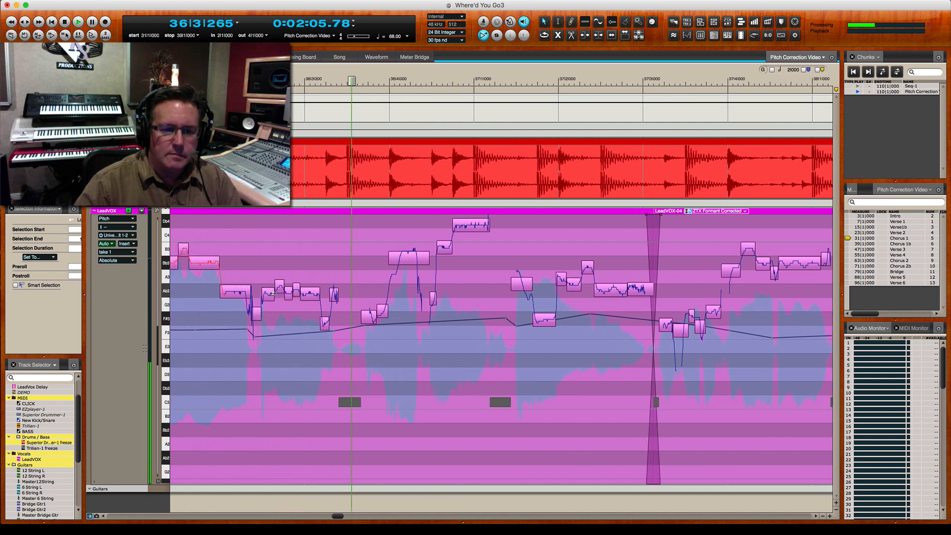
key(space)
key(x)
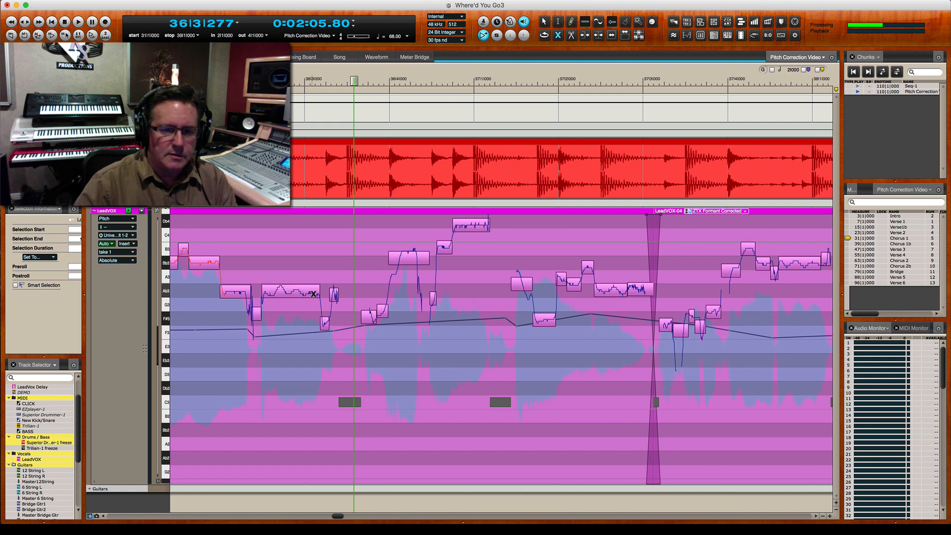
click(301, 296)
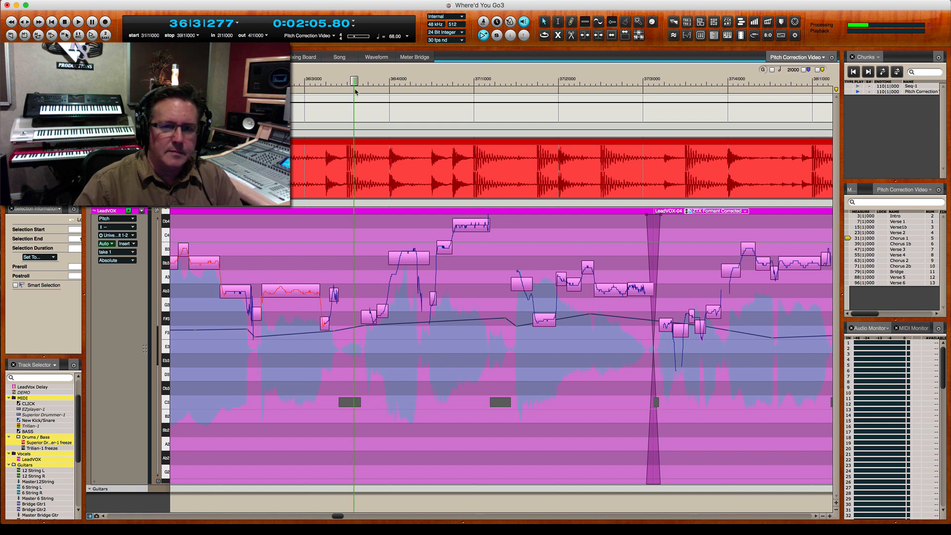
- Snap the high segment across 37|1|000 to Db4 and replay the phrase from 36|3|362
key(space)
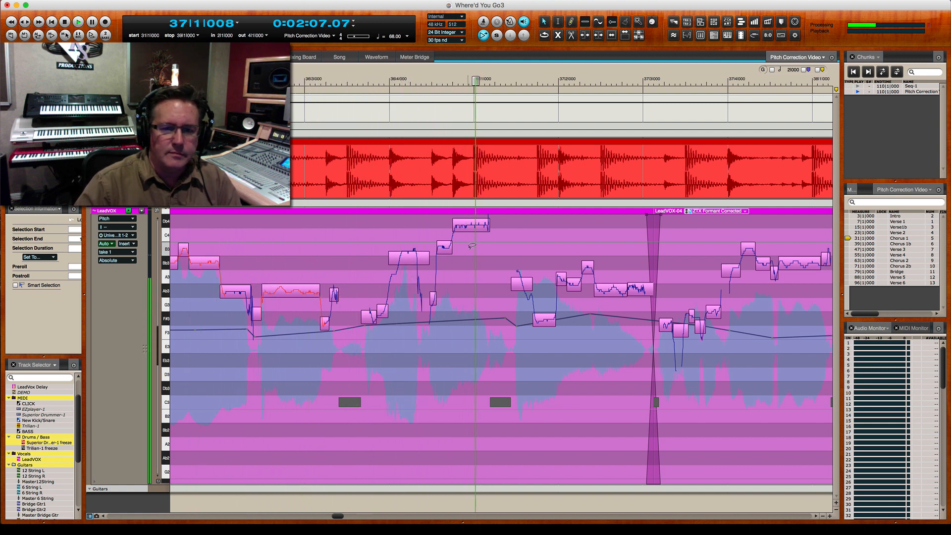
key(space)
click(472, 226)
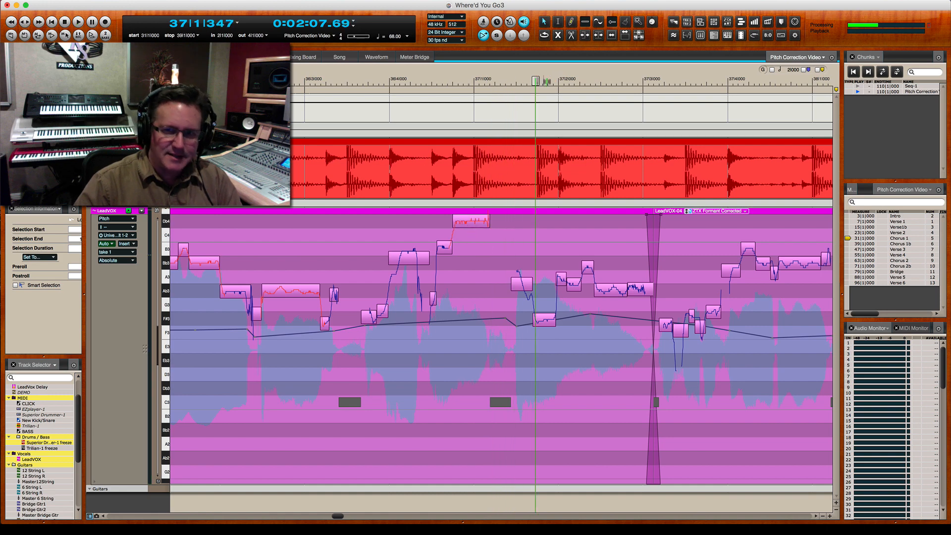
drag(535, 82, 369, 82)
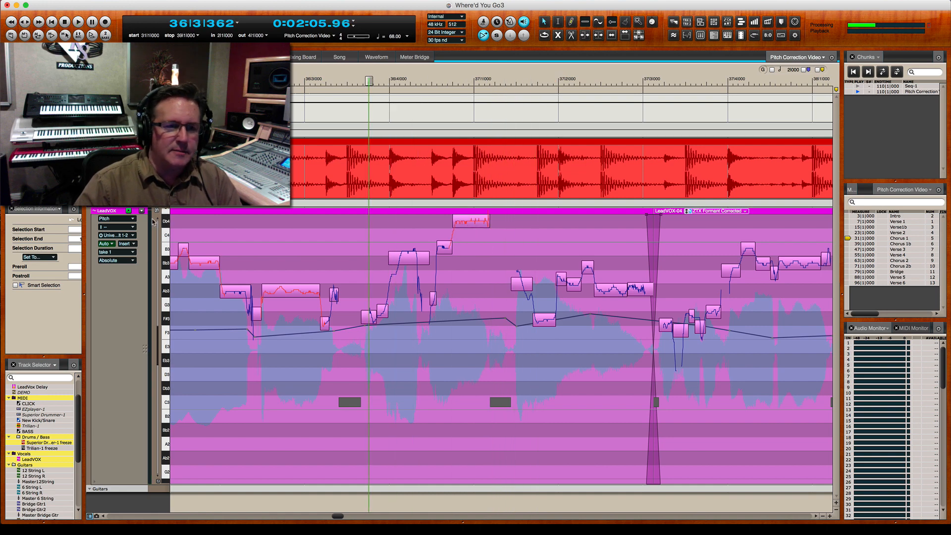
scroll(198, 229, up, 4)
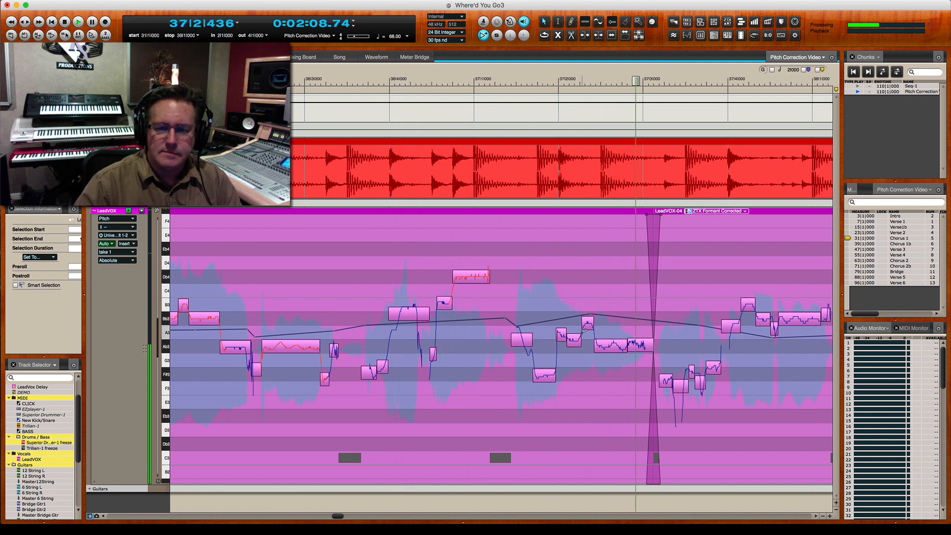
key(space)
- Merge the two short segments at 37|2|000, snap the result to Ab3, and return the playhead to 36|4|359
key(space)
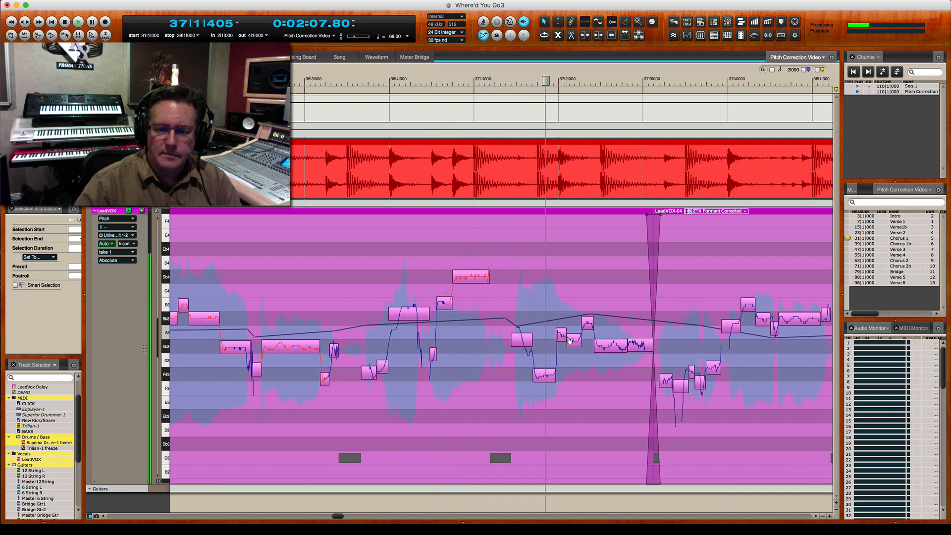
key(space)
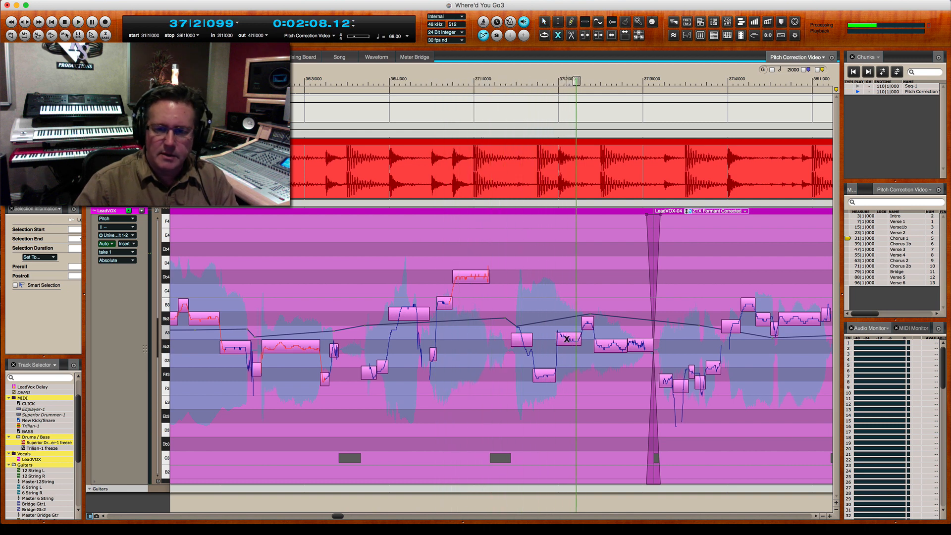
drag(566, 343, 568, 345)
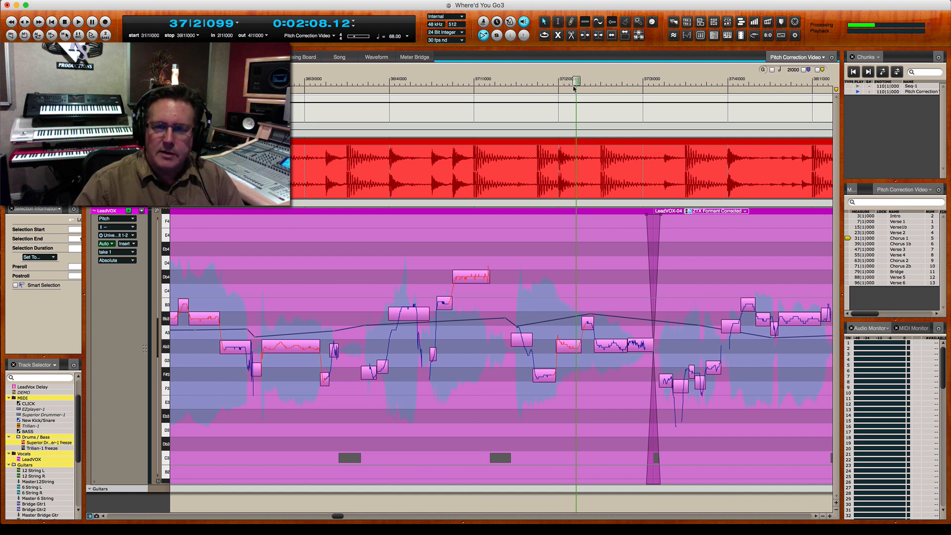
drag(576, 83, 453, 84)
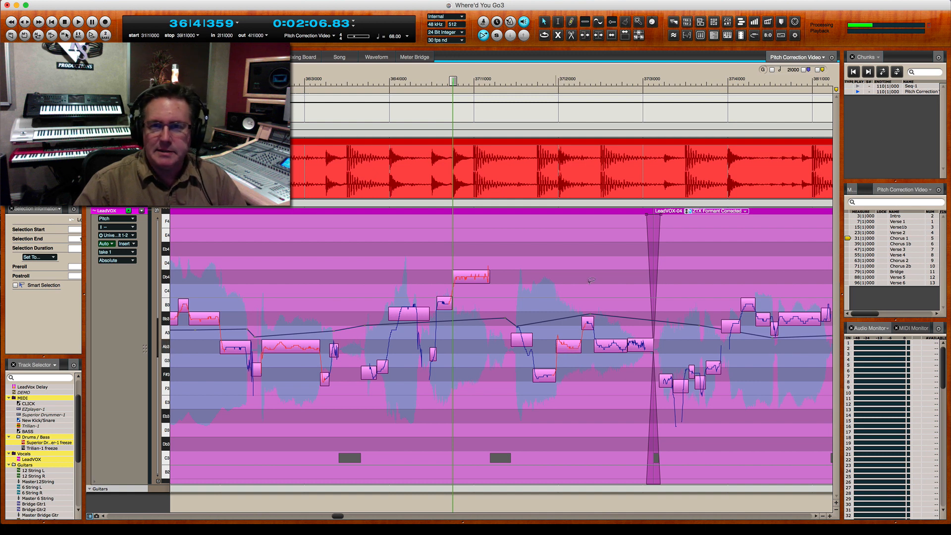
- Set the reshape curve to Free and draw a freehand pitch curve through the Ab3 segment at 37|2|000
click(585, 22)
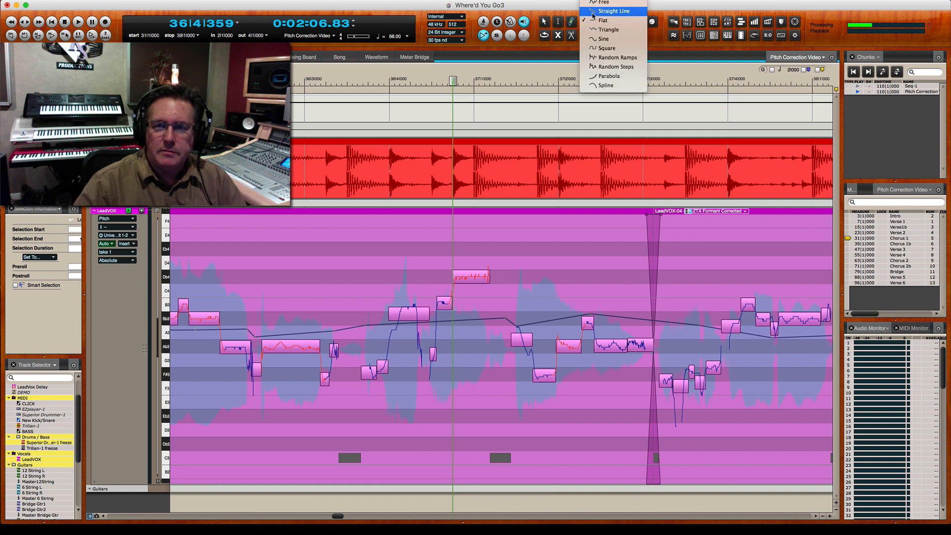
click(604, 8)
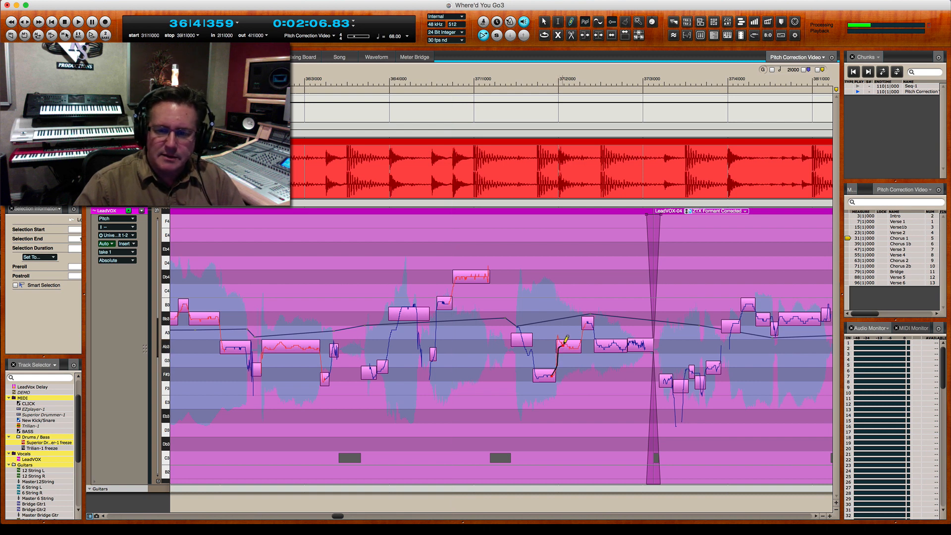
drag(569, 341, 581, 342)
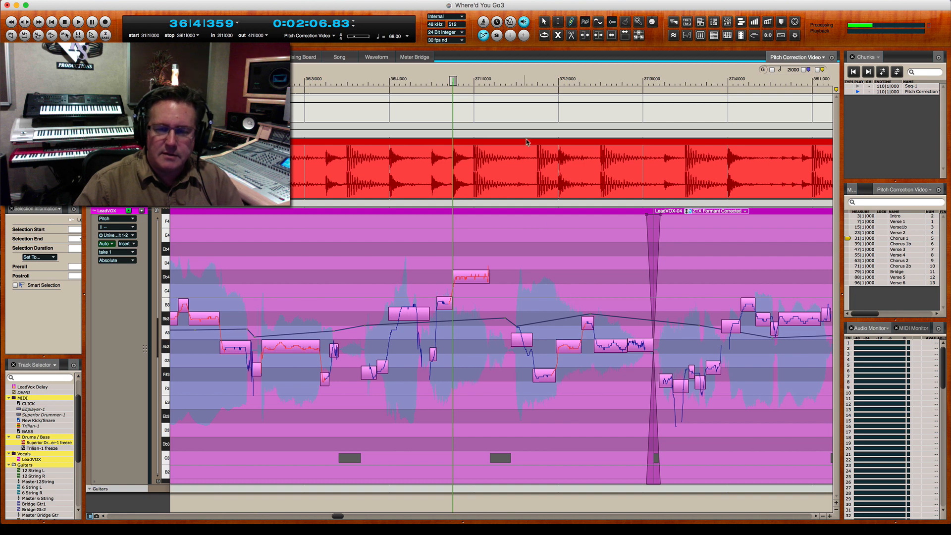
- Audition the corrected phrase from just before 36|4|000 through beat 2 of measure 37
drag(452, 80, 384, 81)
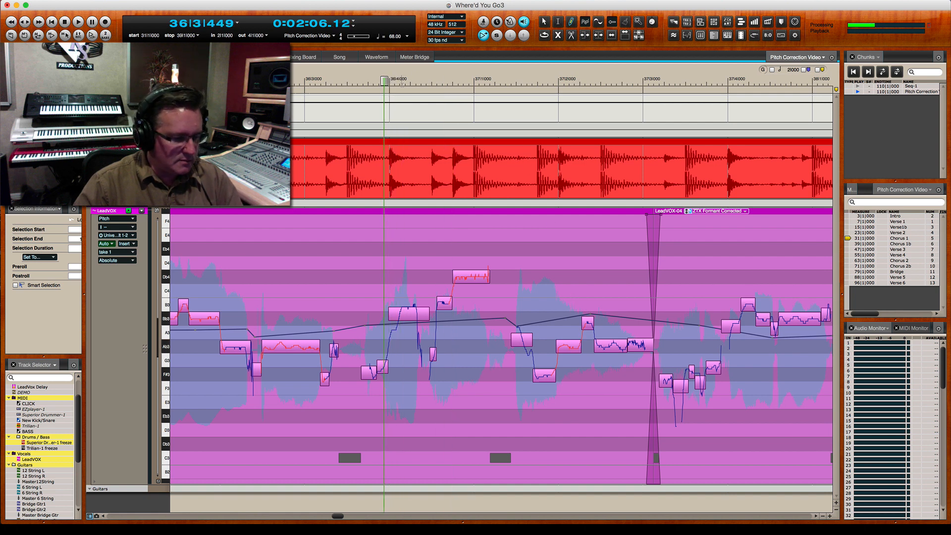
key(space)
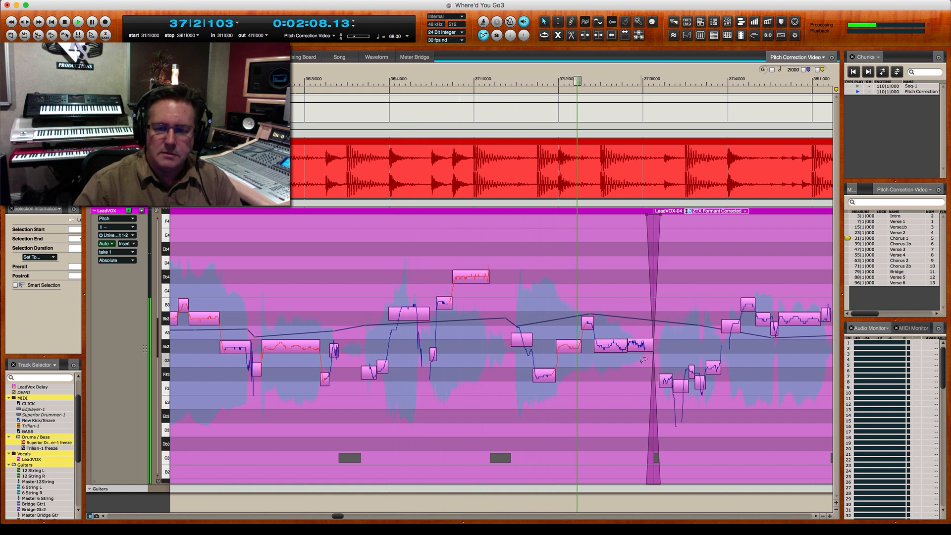
key(space)
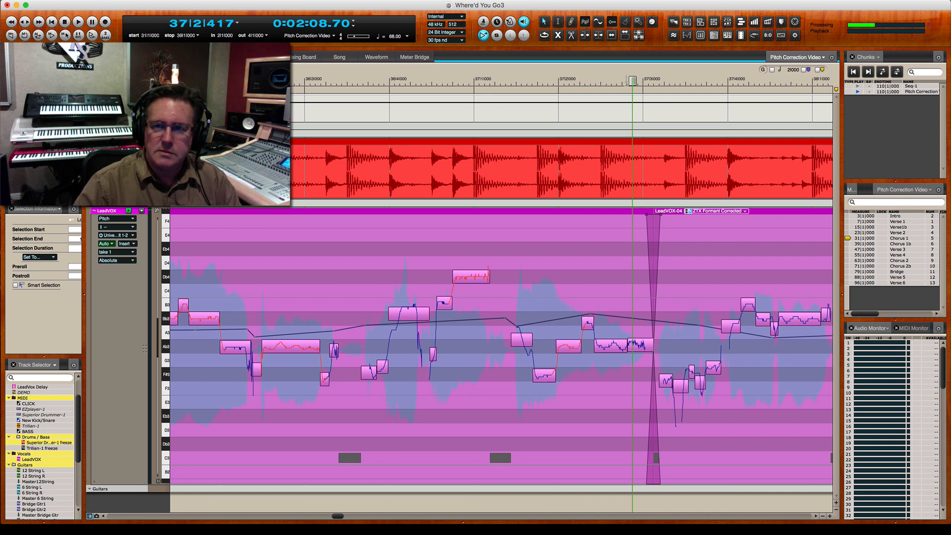
- Play on past 37|3|000, merge the first two segments after it, and split the result slightly further along
key(space)
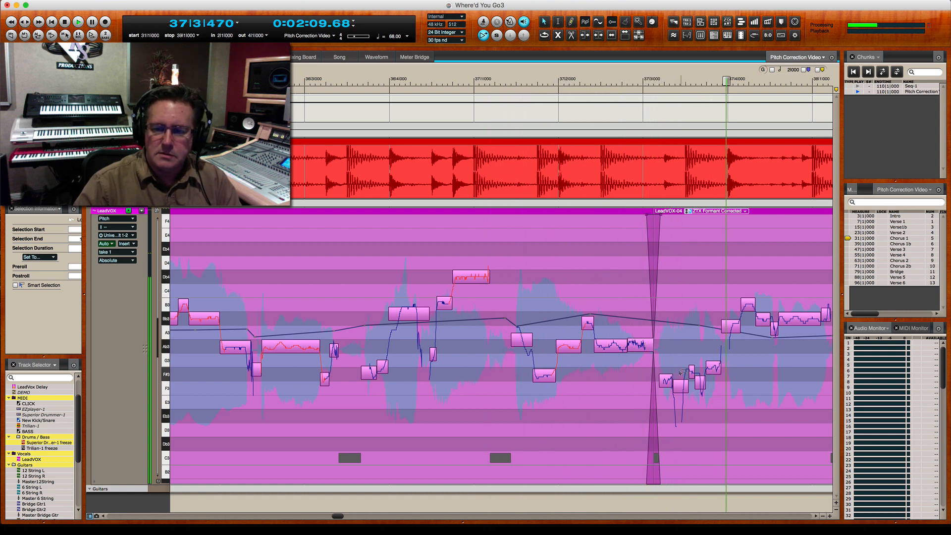
click(672, 386)
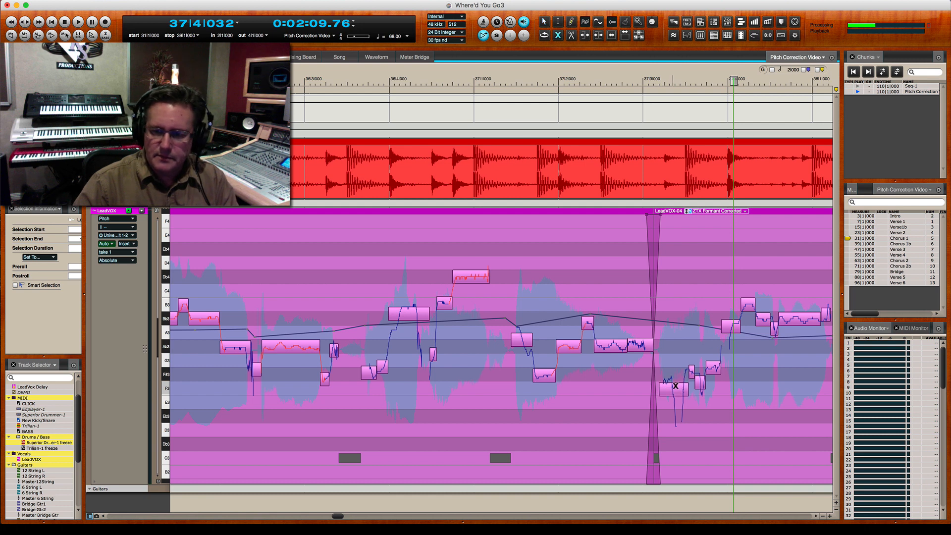
click(679, 392)
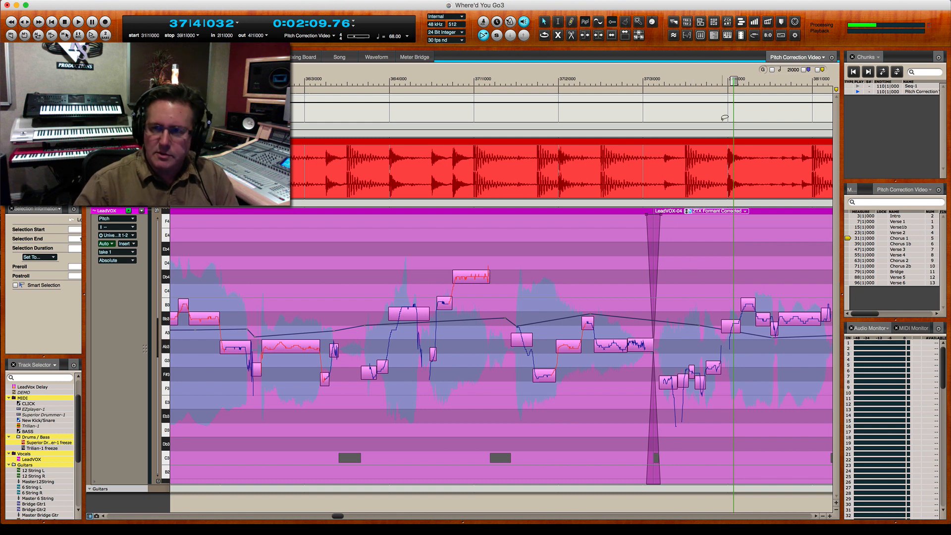
- Audition the phrase from 37|1|142 and snap the short segment just before 37|4|000 to F#3
drag(734, 111, 412, 152)
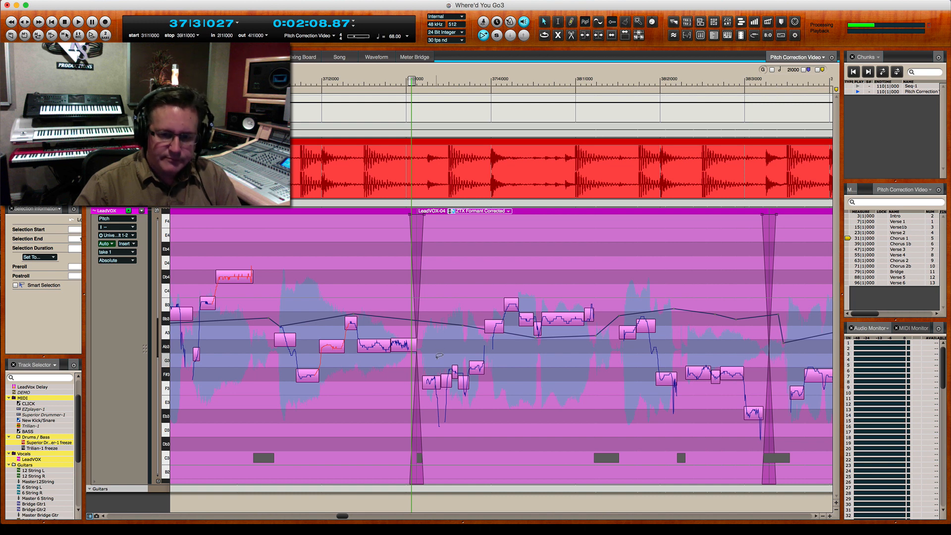
drag(412, 80, 262, 119)
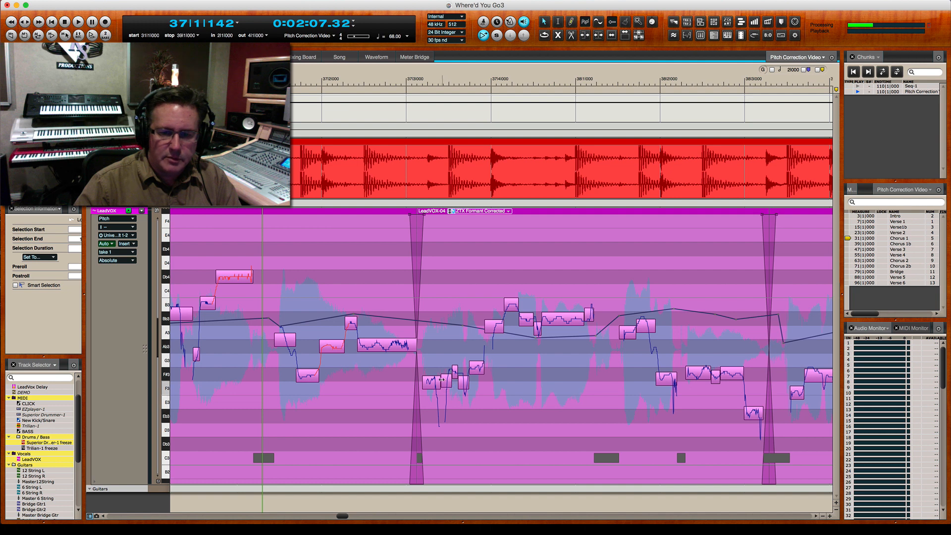
key(space)
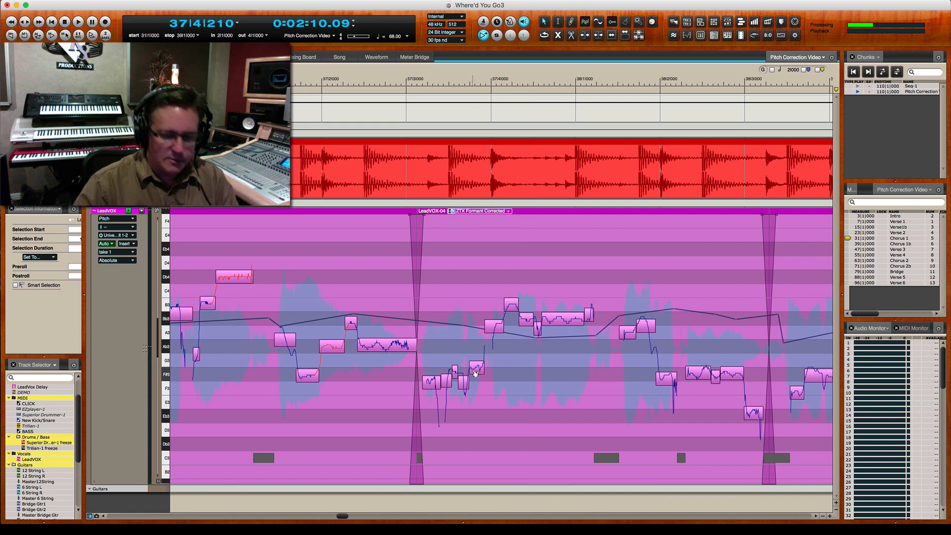
drag(474, 374, 474, 380)
key(space)
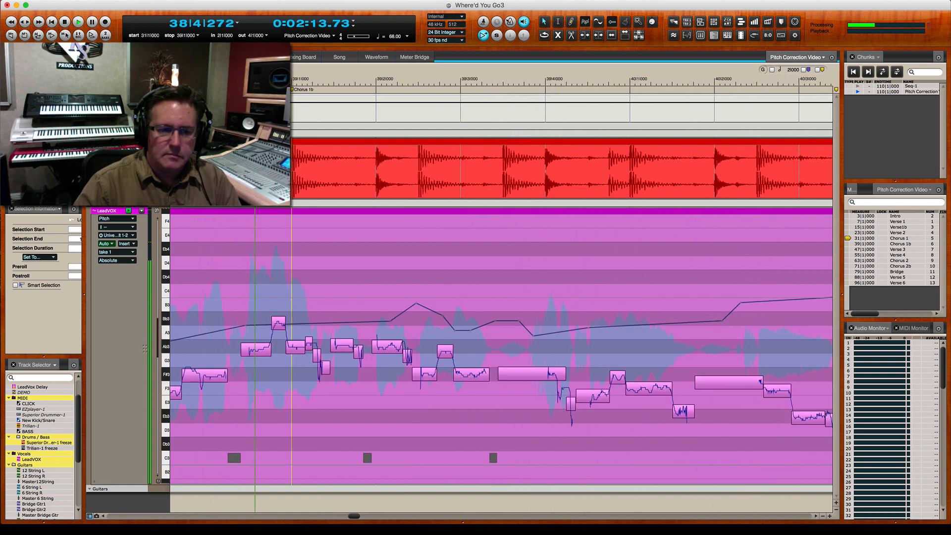
- Play from 38|2|181, split the F#3 segment just before 38|4|000, snap its first part to F#3, and audition it
scroll(251, 80, left, 4)
click(251, 80)
key(space)
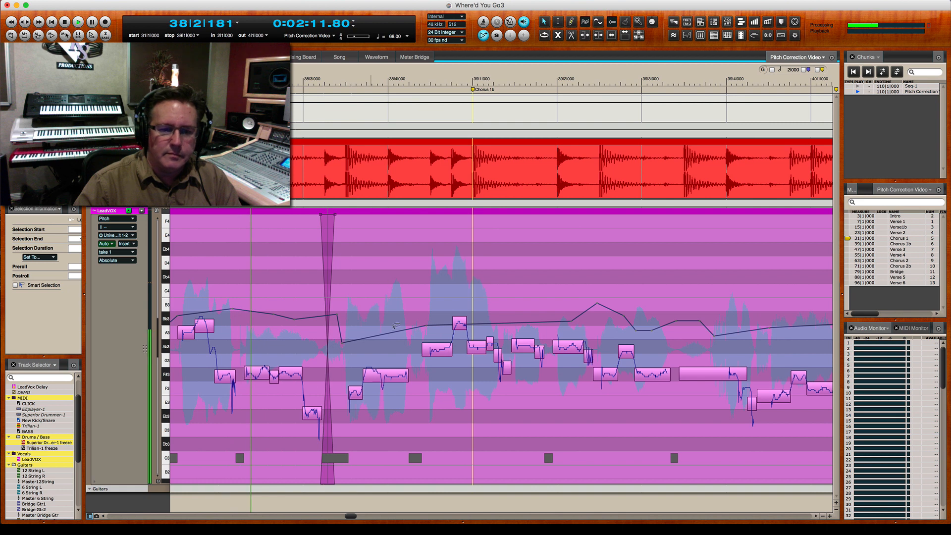
click(383, 381)
drag(377, 375, 377, 379)
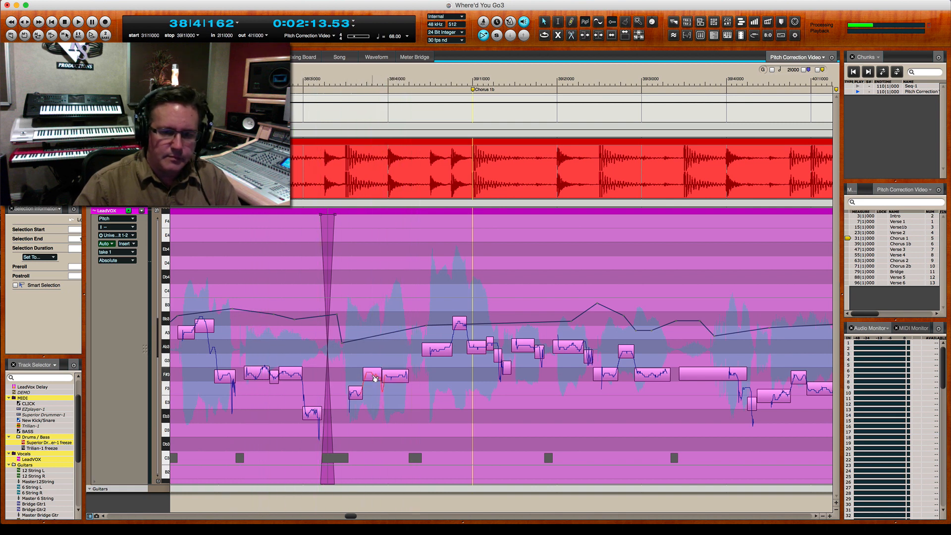
key(space)
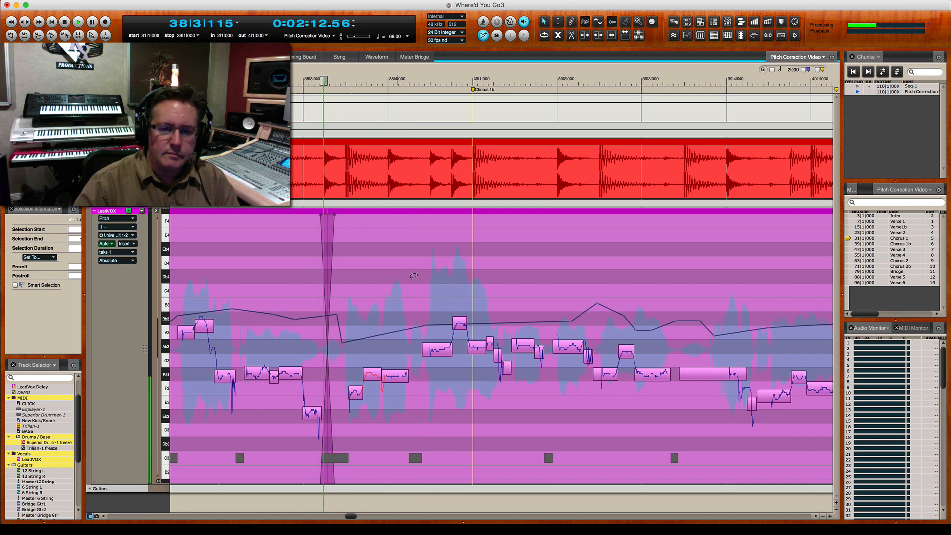
- Snap the segments just before 39|2|000 and 39|3|000 to Ab3
click(533, 349)
key(space)
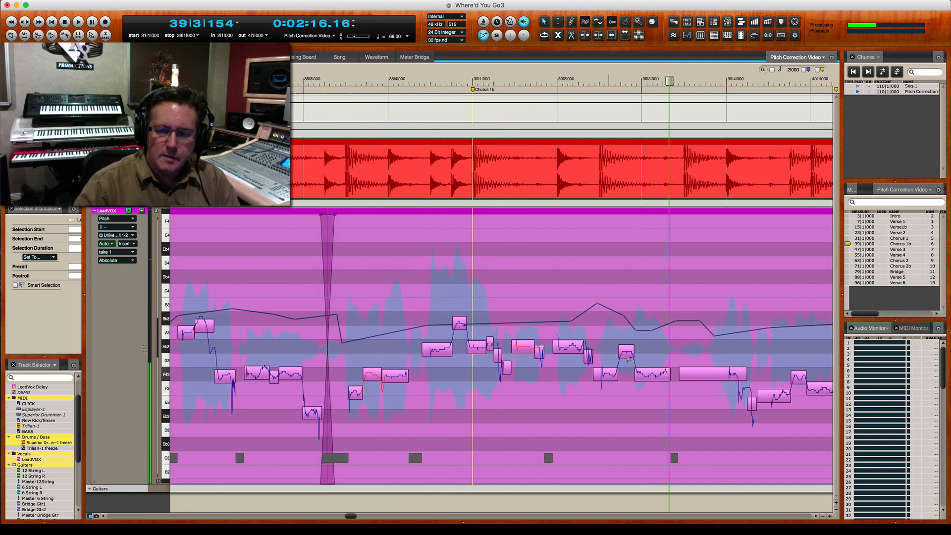
drag(628, 357, 630, 351)
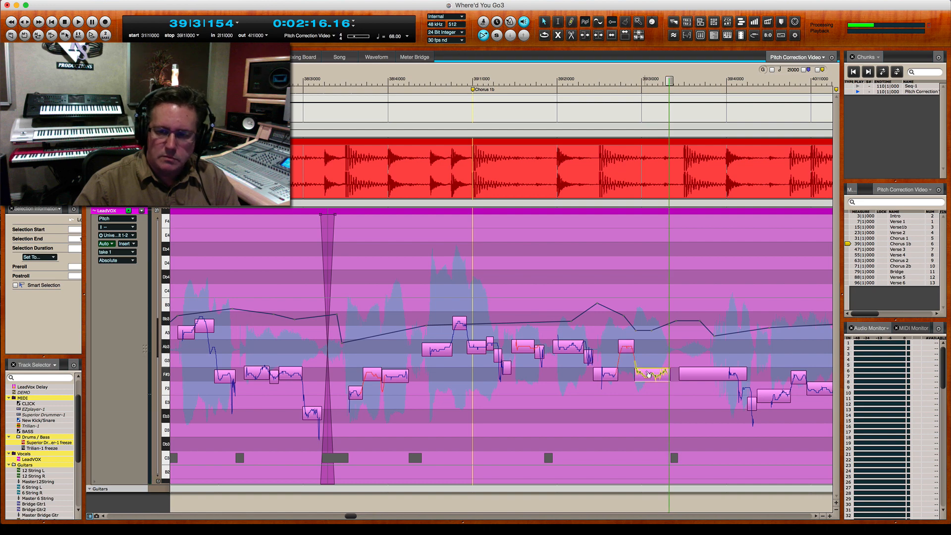
- Play on into measure 40, snap the low segment at 40|4|000 to Db3, and audition from just before 40|3|000
key(space)
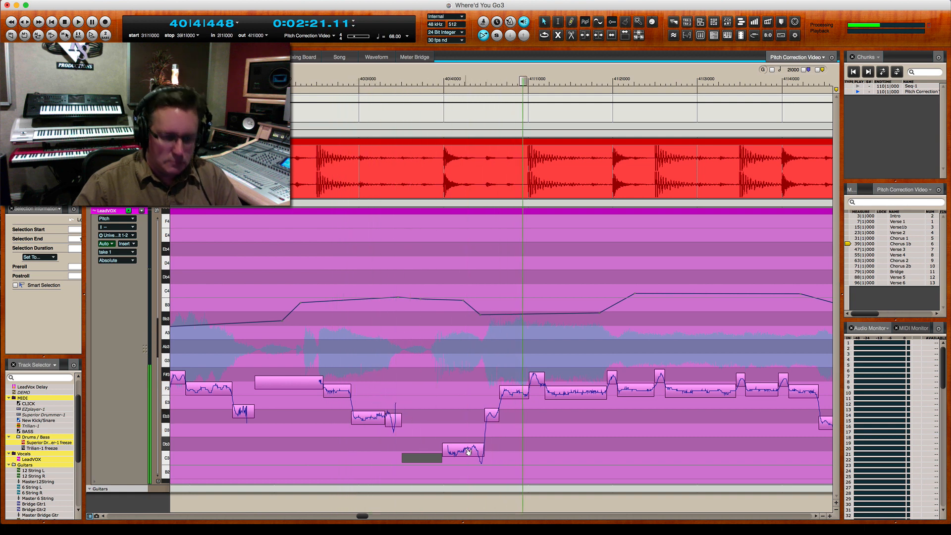
drag(452, 457, 459, 449)
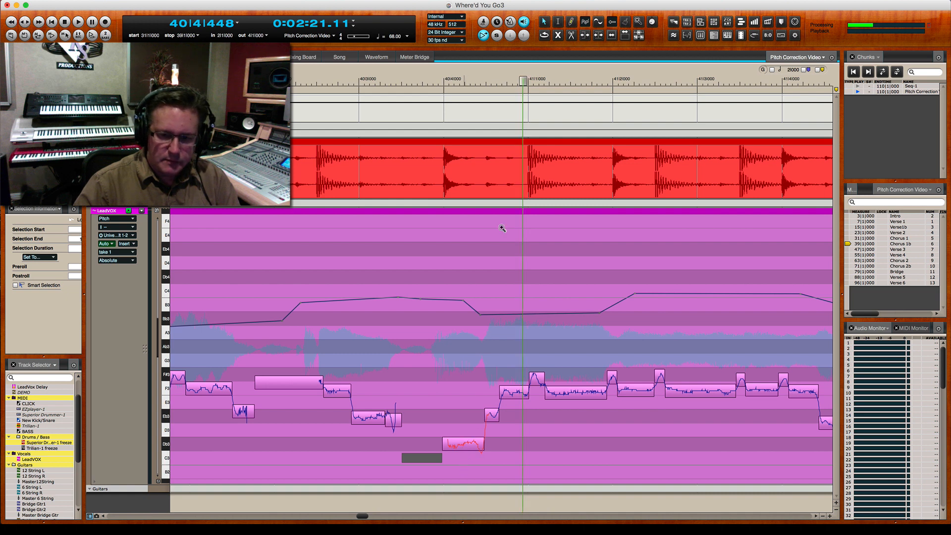
drag(522, 87, 354, 106)
key(space)
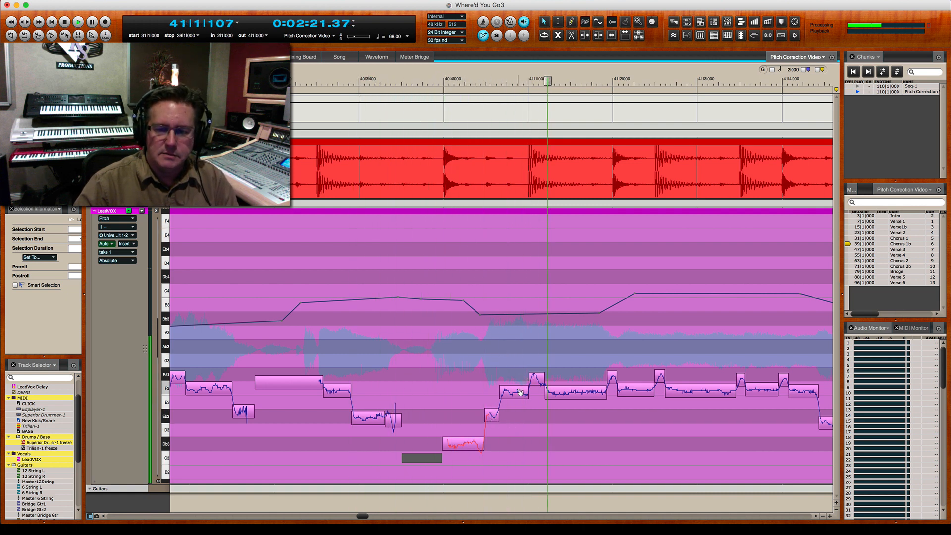
- Snap the four long segments from just before 41|1|000 through 41|3|000 to F3 and audition them from shortly after 40|4|000
drag(516, 393, 515, 388)
drag(577, 394, 576, 390)
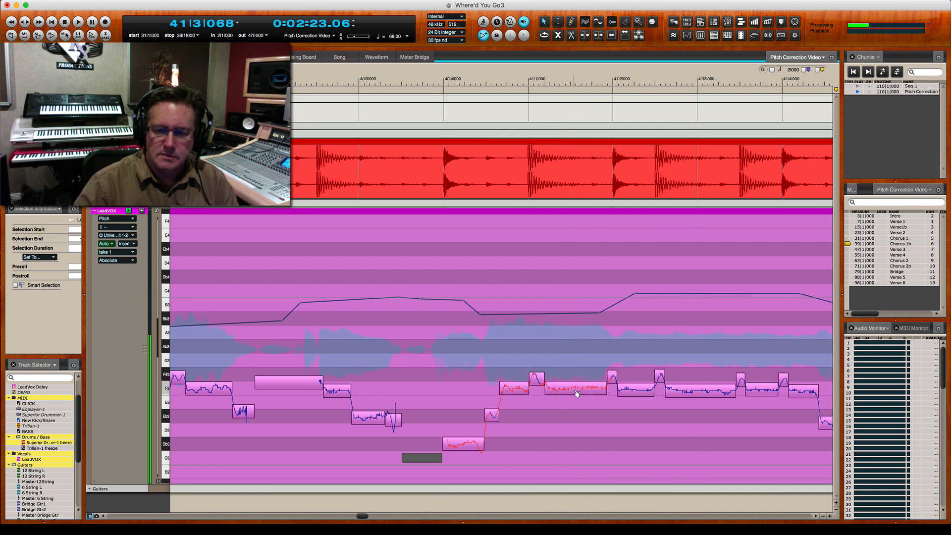
drag(678, 394, 634, 390)
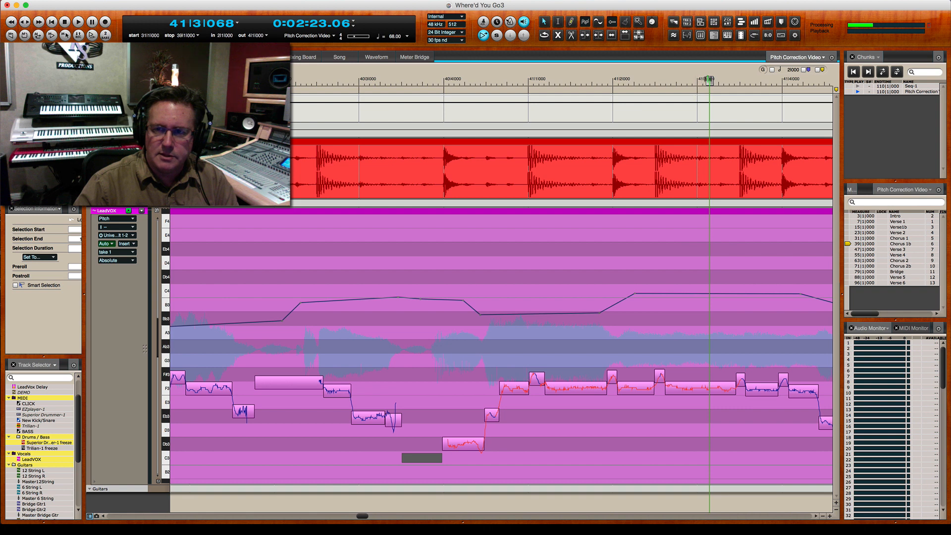
drag(709, 80, 459, 140)
key(space)
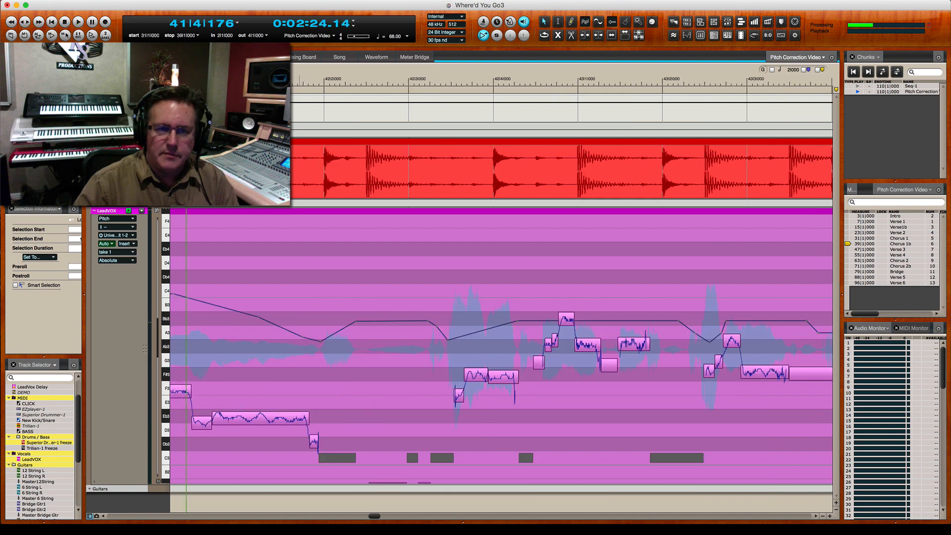
- Play back from 41|1|147 and snap the two long segments on either side of 41|4|000 to F3
drag(186, 132, 290, 141)
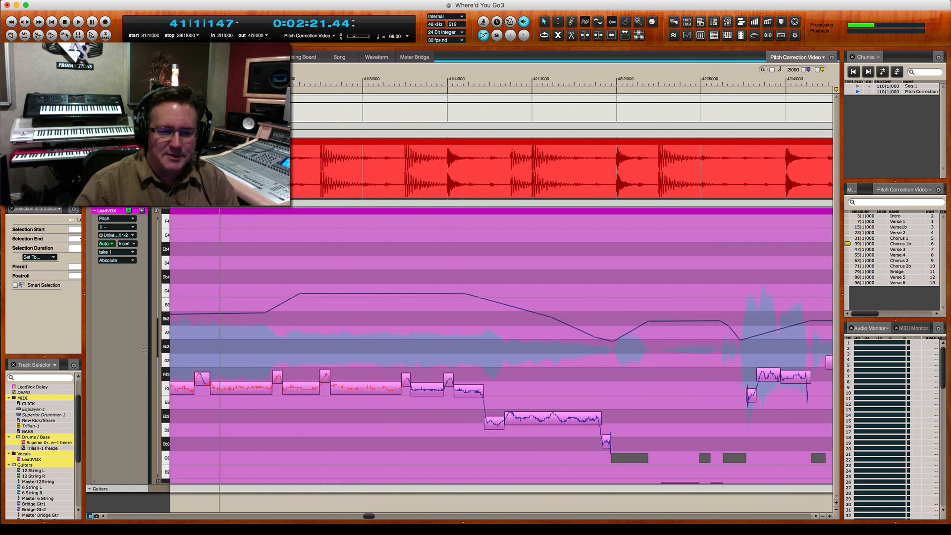
key(space)
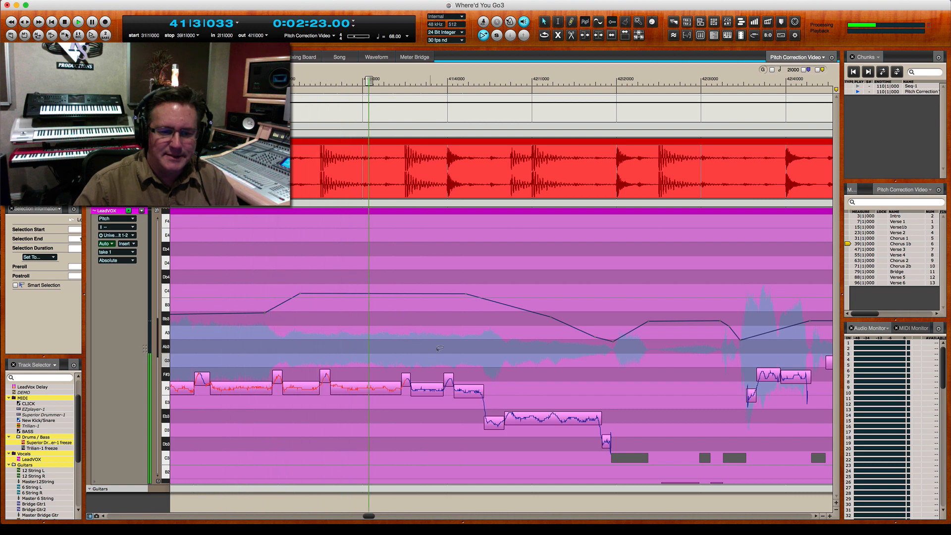
key(space)
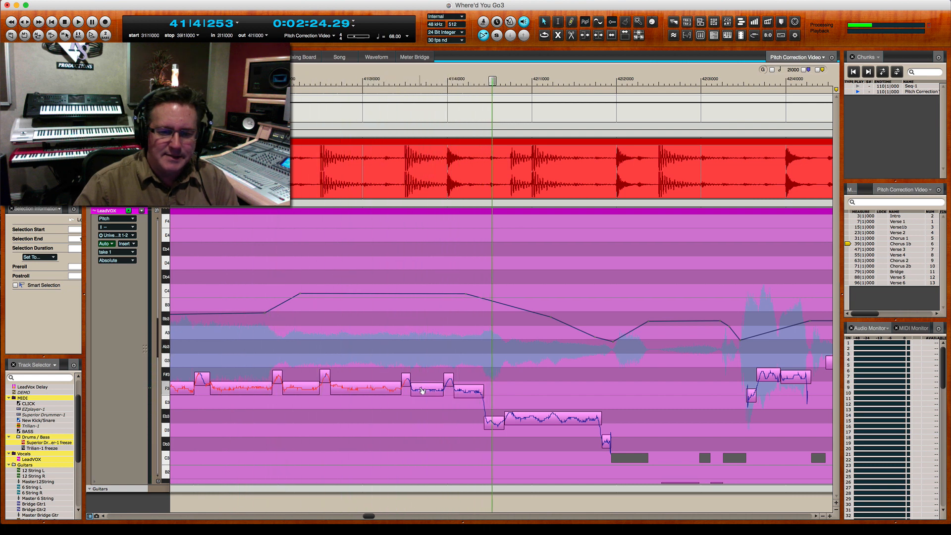
click(424, 392)
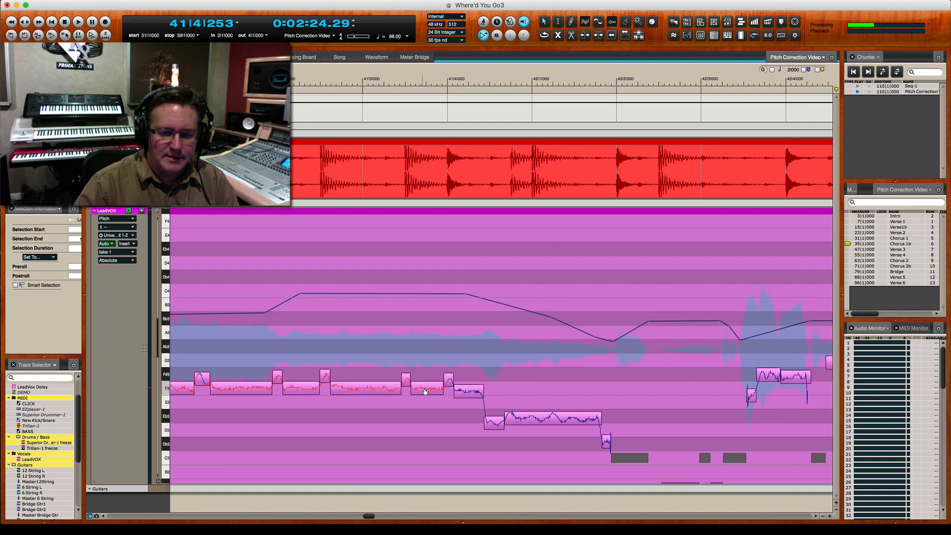
click(472, 393)
- Audition from 41|2|455 into measure 43 and snap the segment at 43|3|000 to F#3
drag(491, 80, 359, 80)
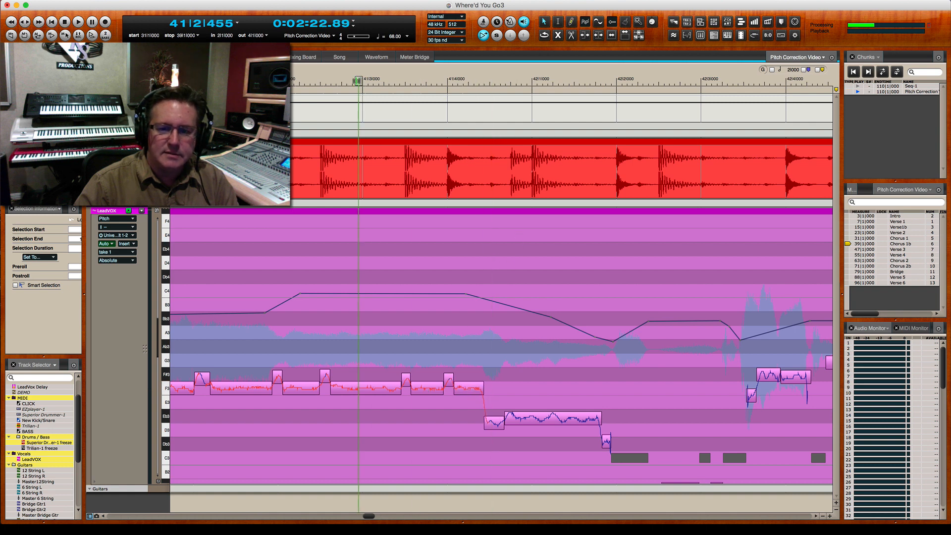
key(space)
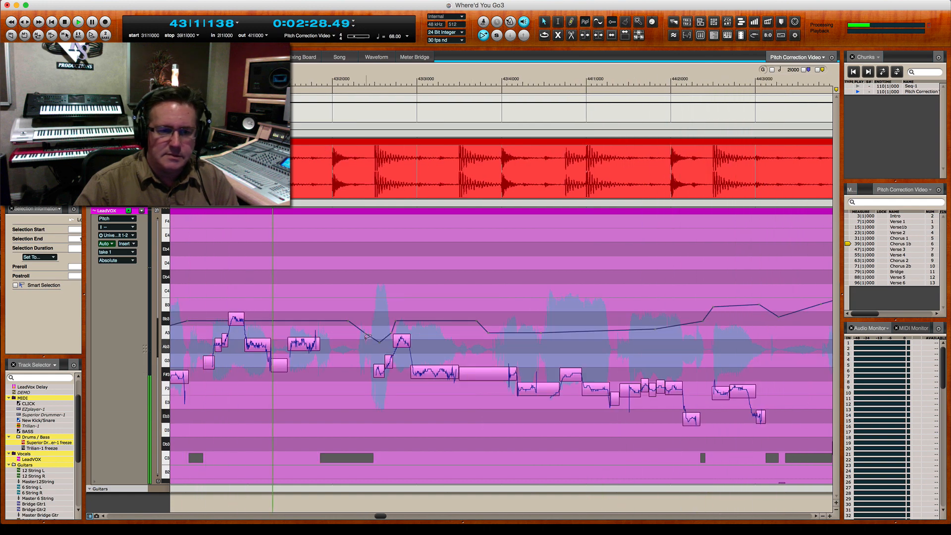
click(432, 371)
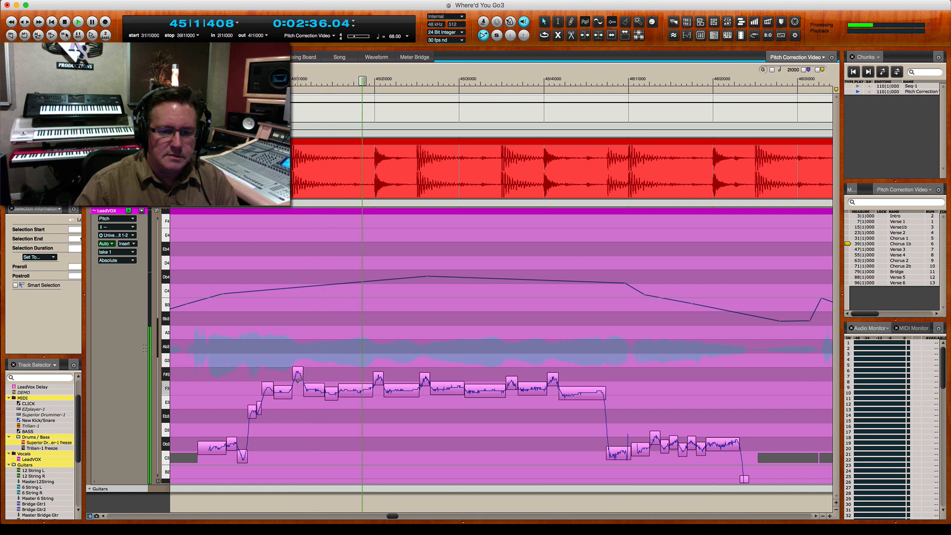
- Snap four of the sustained segments in measure 45, including the last one before the drop in pitch, to F3
click(366, 391)
click(408, 391)
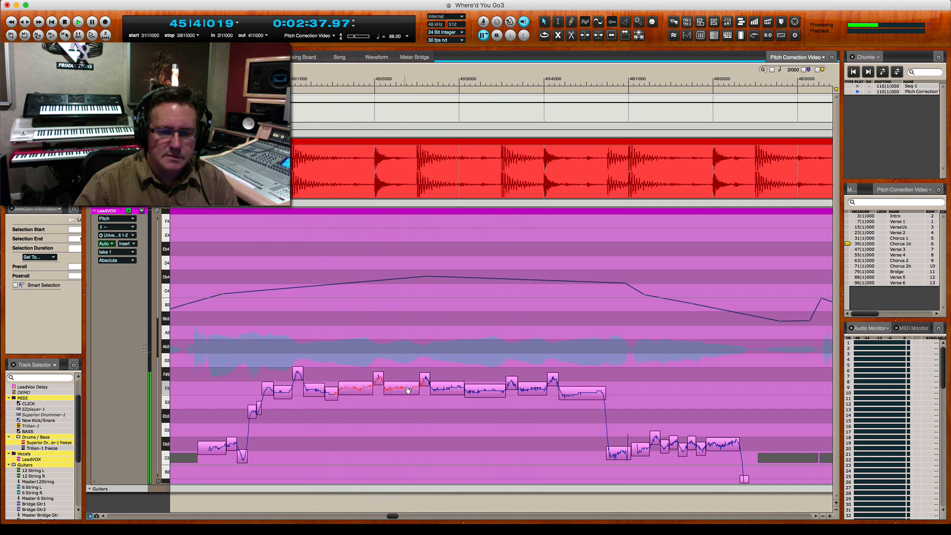
click(475, 390)
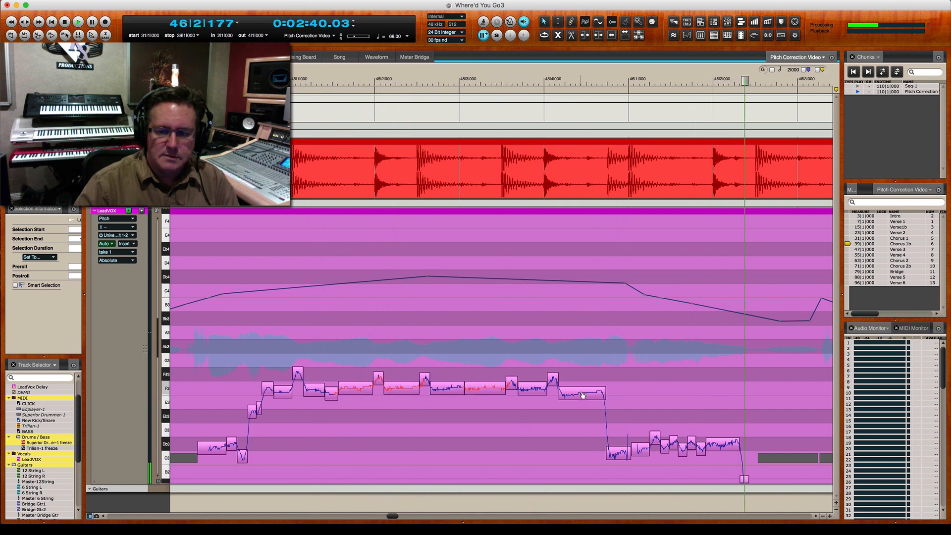
click(581, 393)
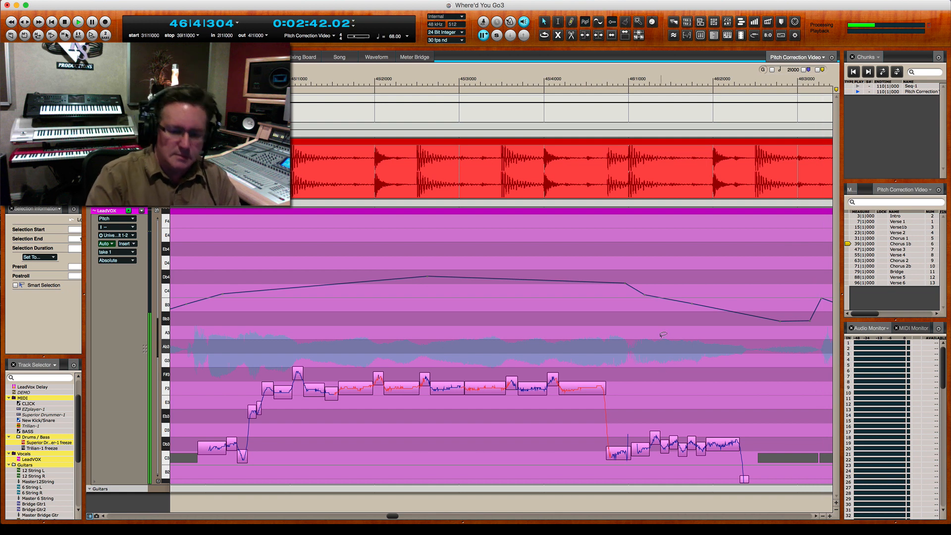
- Play on into measure 48, bring the lower pitch range into view, and snap the segment across 48|2|000 to Db3
key(space)
key(space)
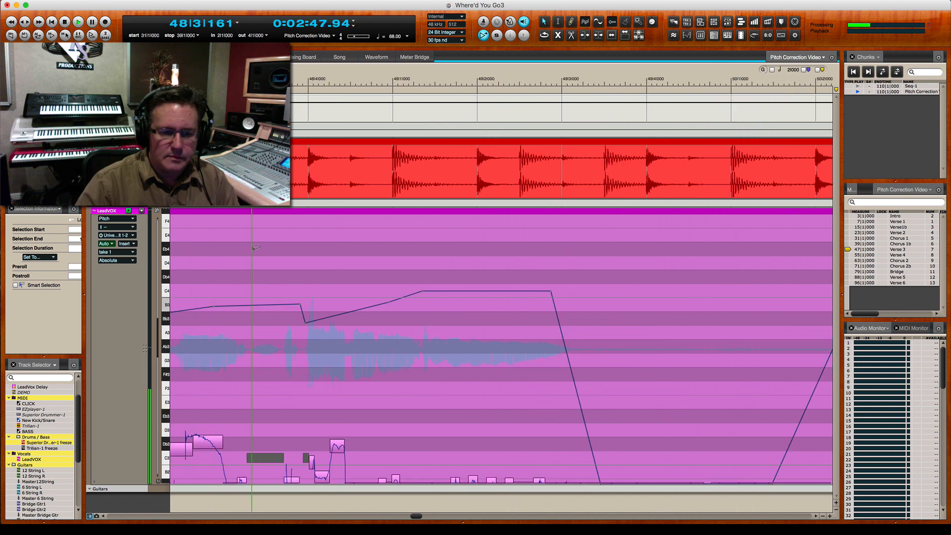
scroll(159, 327, down, 5)
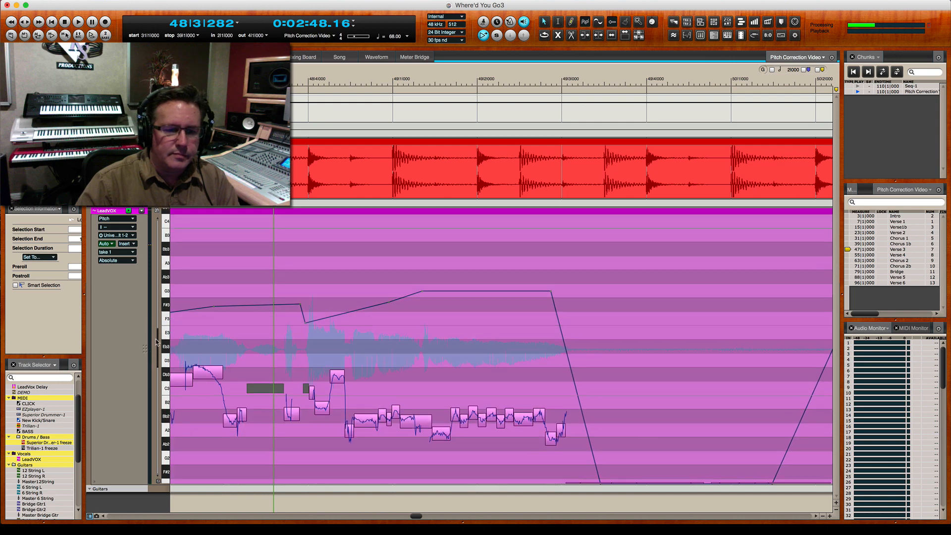
key(space)
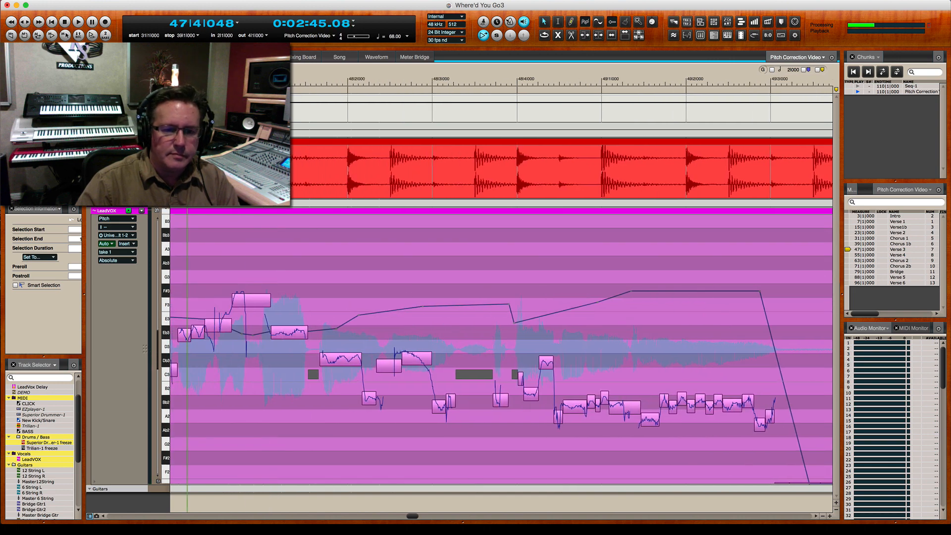
key(space)
click(348, 362)
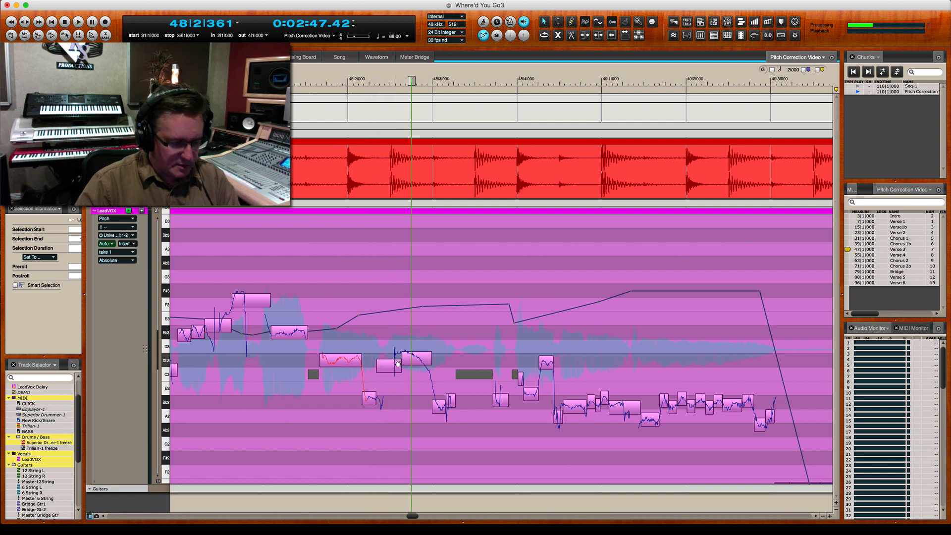
- Merge the two overlapping segments before 48|3|000, snap the result to Db3, and audition from just after 47|4|000
click(401, 361)
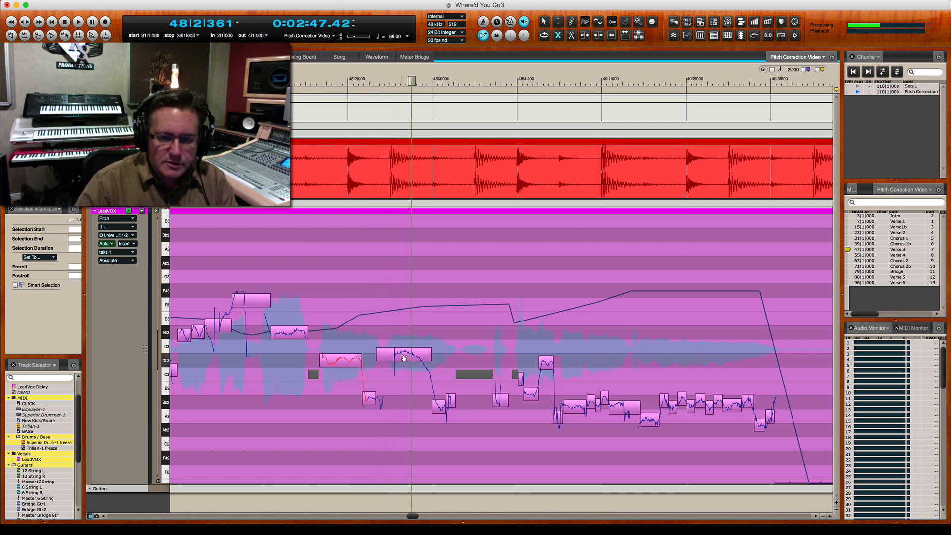
click(403, 357)
drag(414, 80, 186, 81)
key(space)
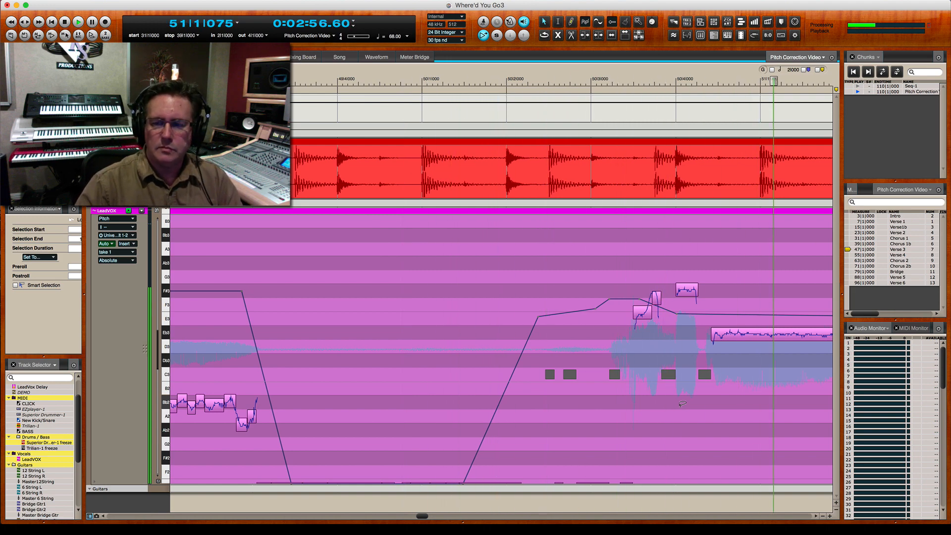
- Return the playhead to 50|4|148, play on, and snap the long segment across 51|1|000 and the segment just after 55|1|000 to Eb3
key(space)
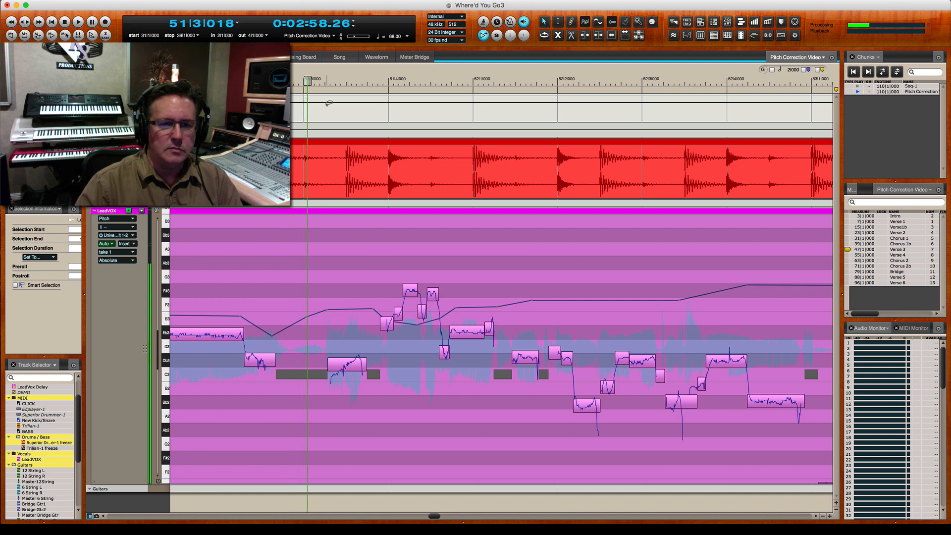
drag(307, 80, 299, 117)
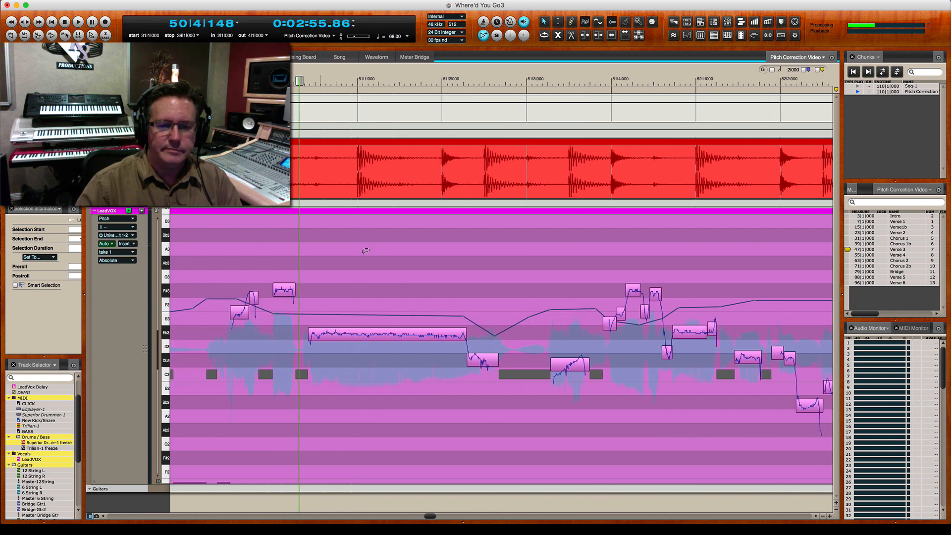
click(374, 335)
key(space)
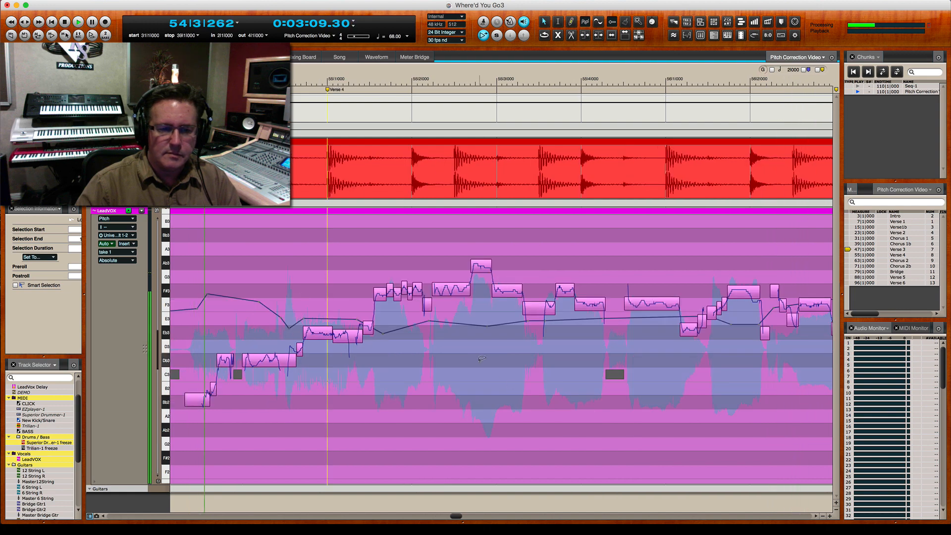
click(344, 335)
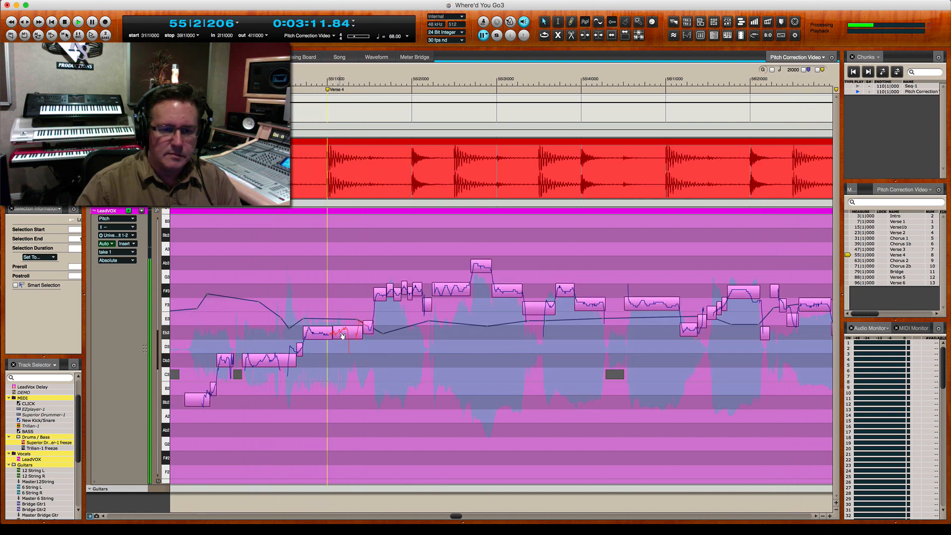
- Snap the high segment before 55|3|000 to Ab3, the one before 56|1|000 to F3, and the one before 56|2|000 to F#3
click(480, 266)
click(675, 307)
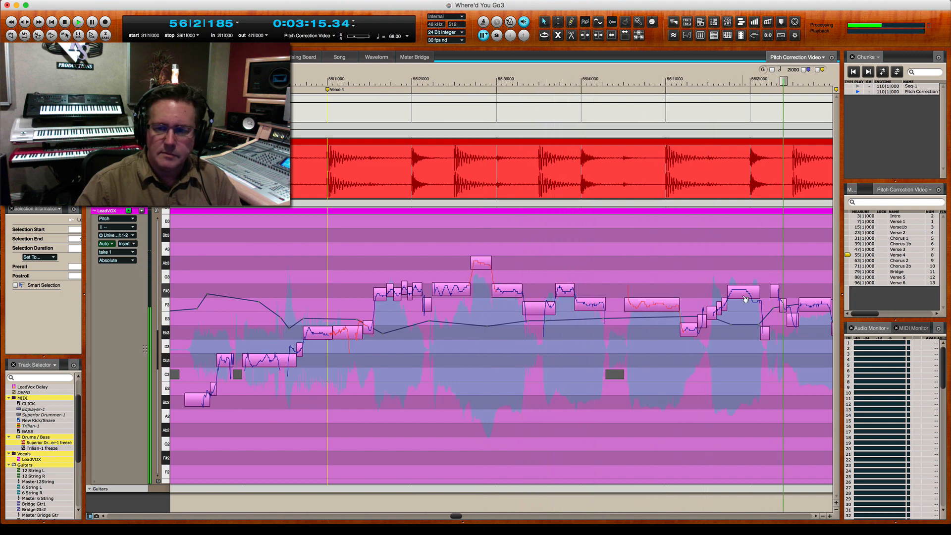
click(750, 295)
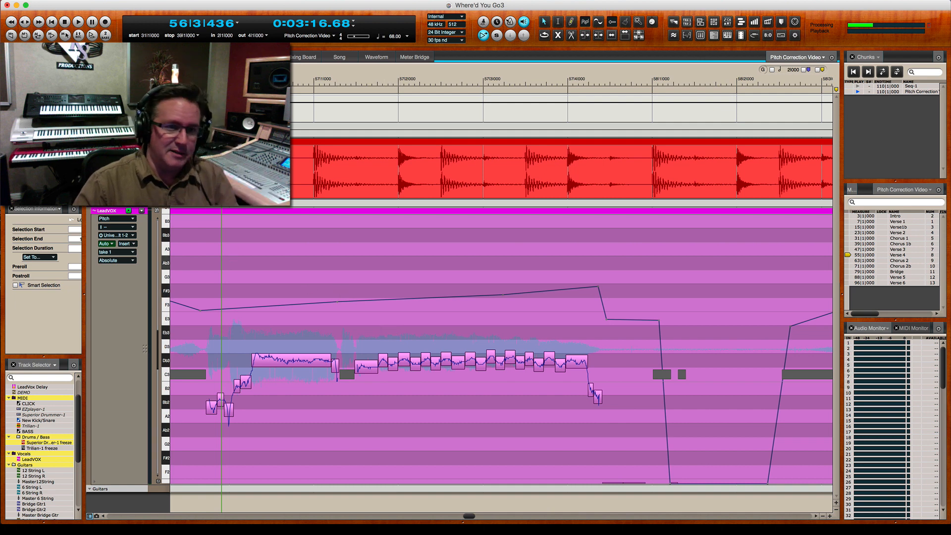
- Return the playhead to measure 55 and audition the corrected opening phrase of Verse 4
drag(222, 89, 274, 89)
drag(176, 116, 237, 119)
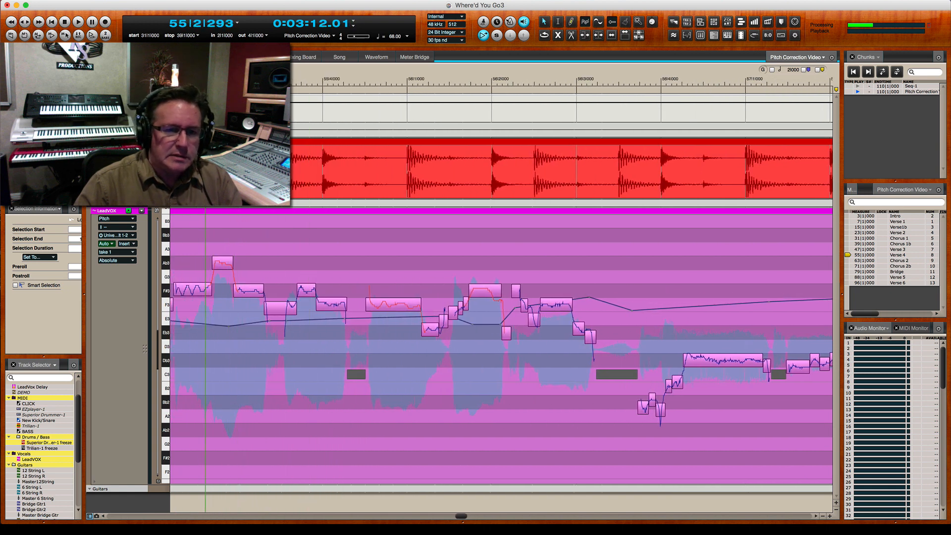
drag(205, 89, 229, 89)
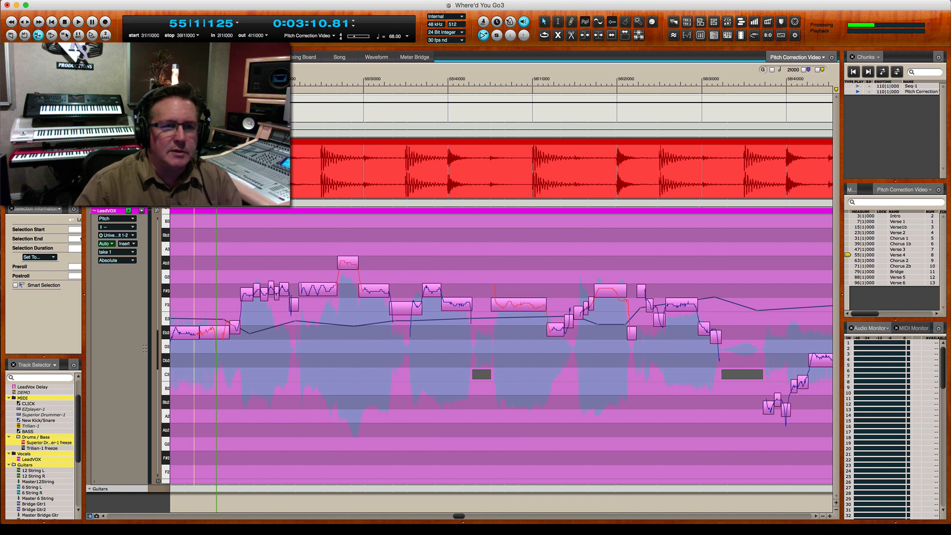
- Select the LeadVOX phrase from 55|1|000 to 56|4|000 and set the transport start to 54|4|474 and stop to 56|3|438
drag(216, 86, 794, 88)
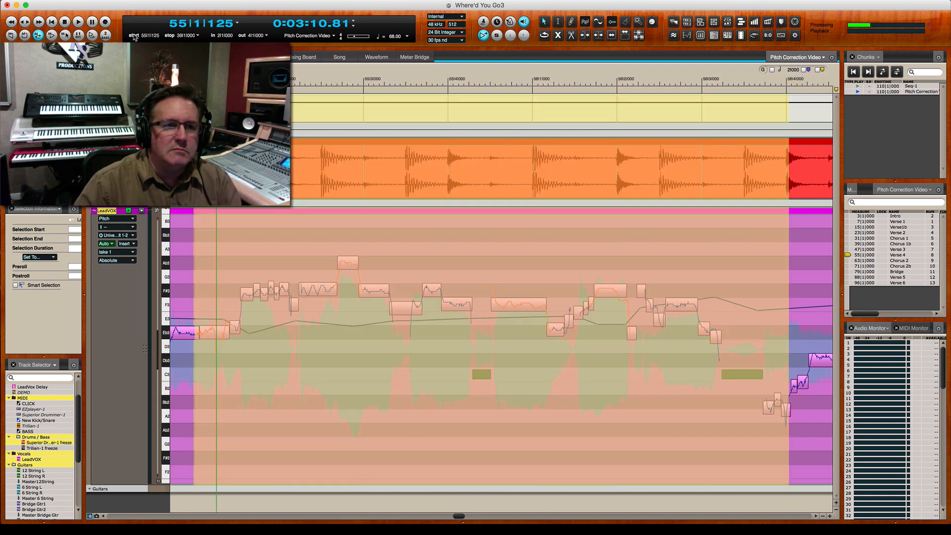
key(space)
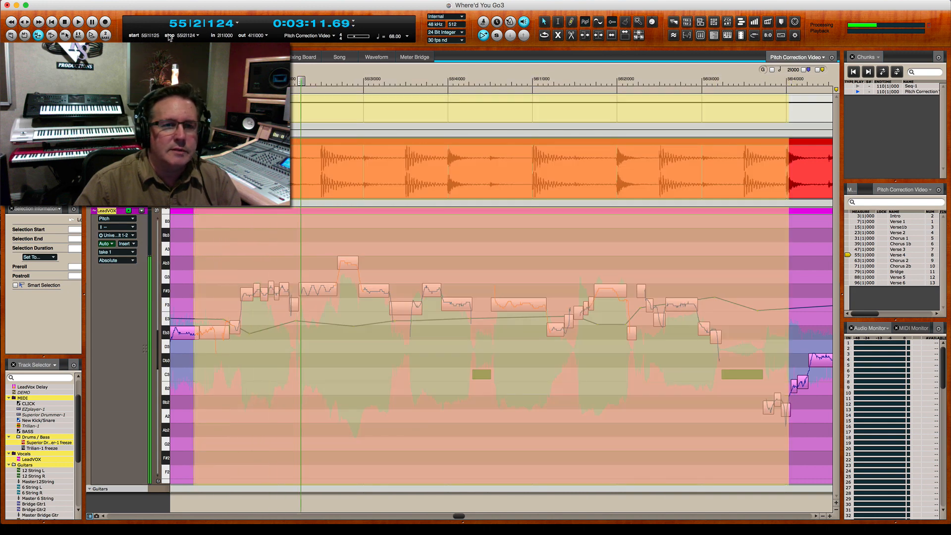
key(space)
drag(299, 83, 391, 89)
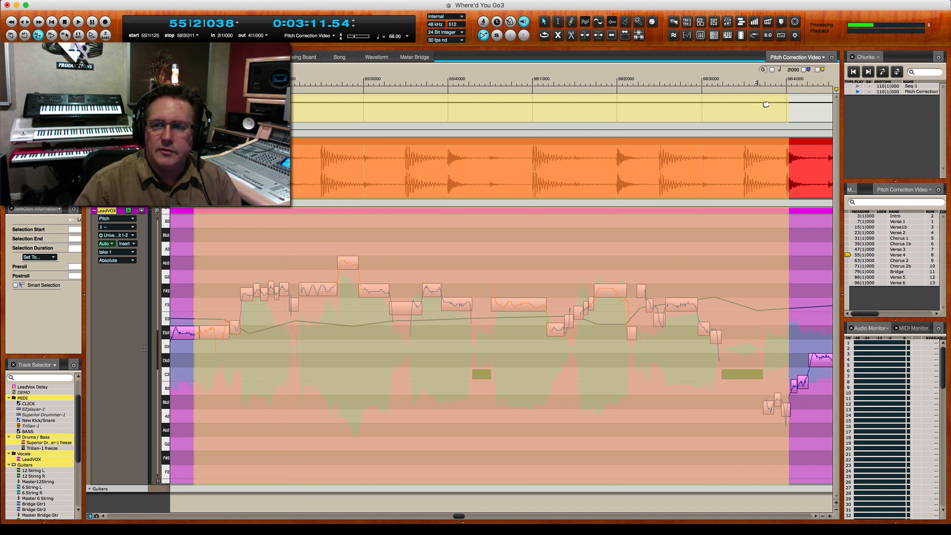
drag(766, 105, 779, 82)
key(space)
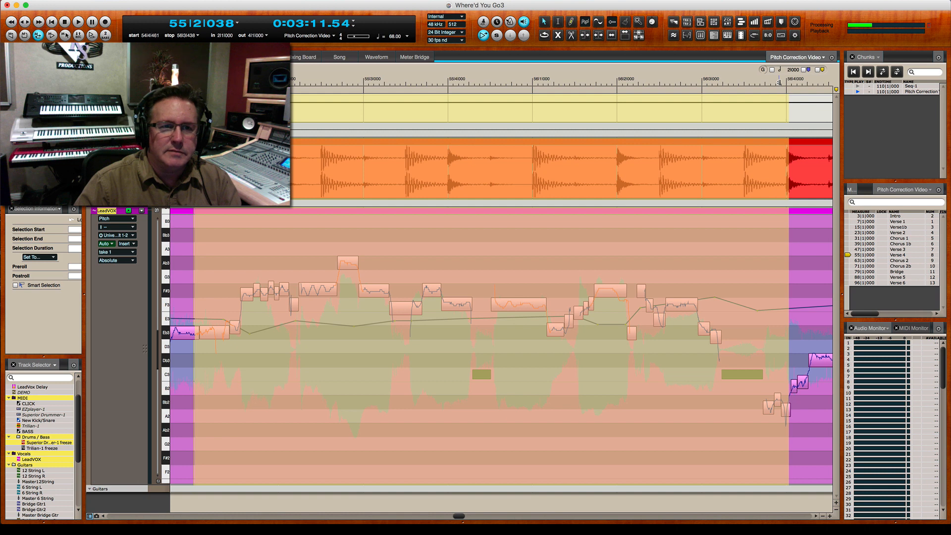
drag(191, 83, 193, 83)
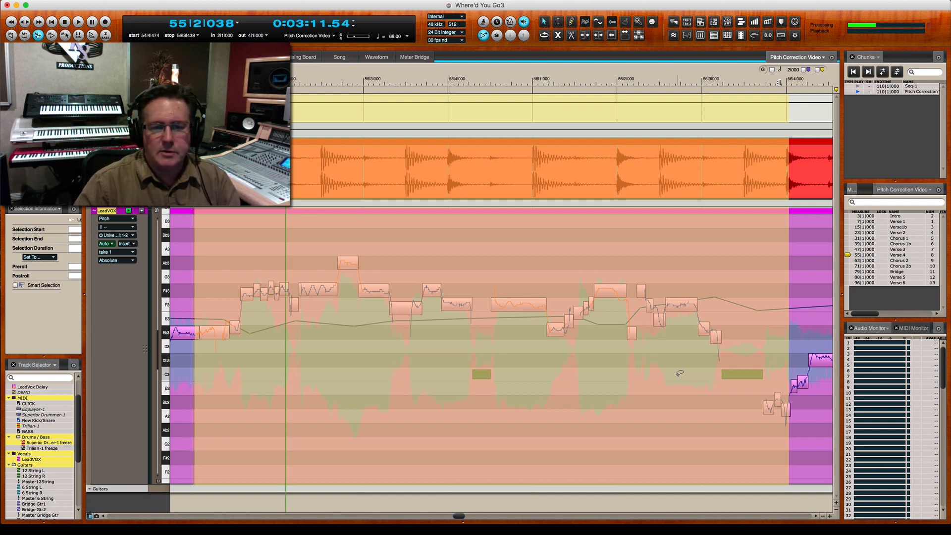
- Audition the selected phrase through measures 55 and 56, and clear the time selection
key(space)
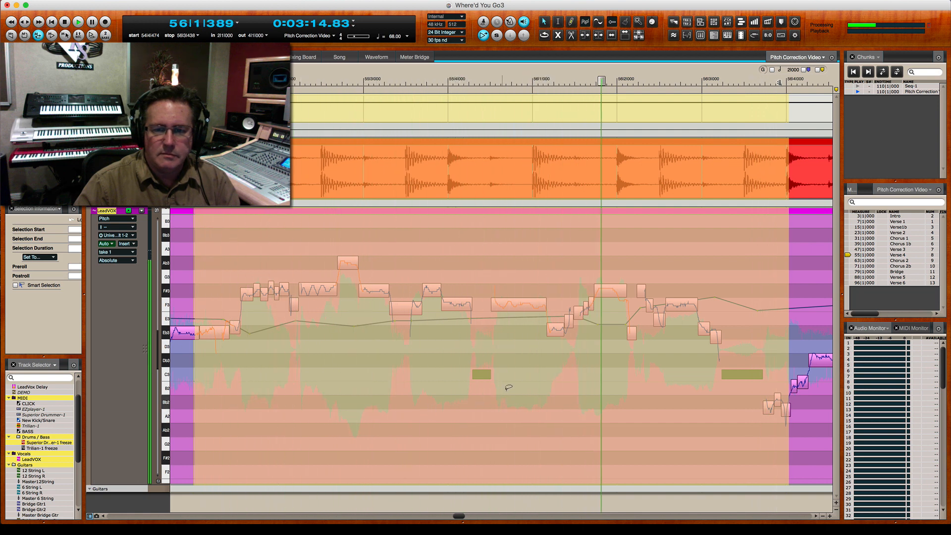
key(space)
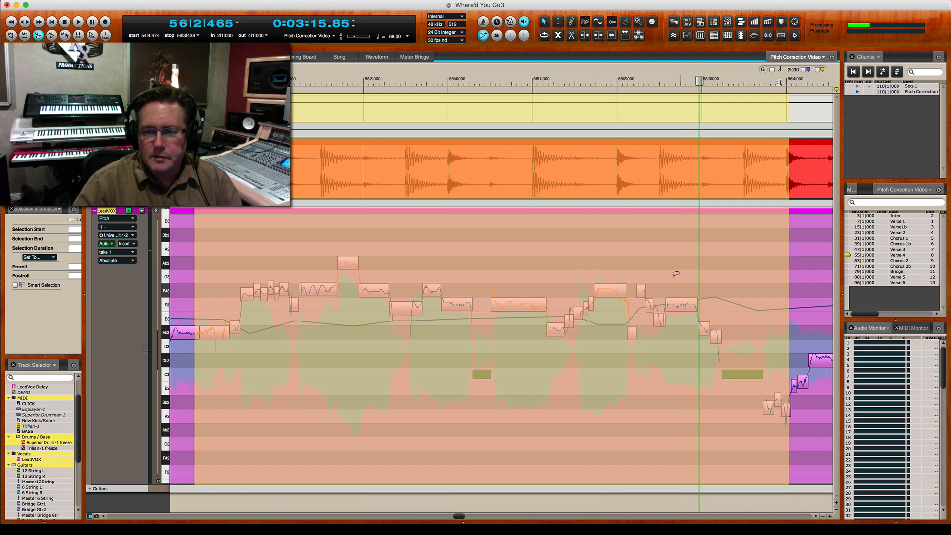
click(689, 283)
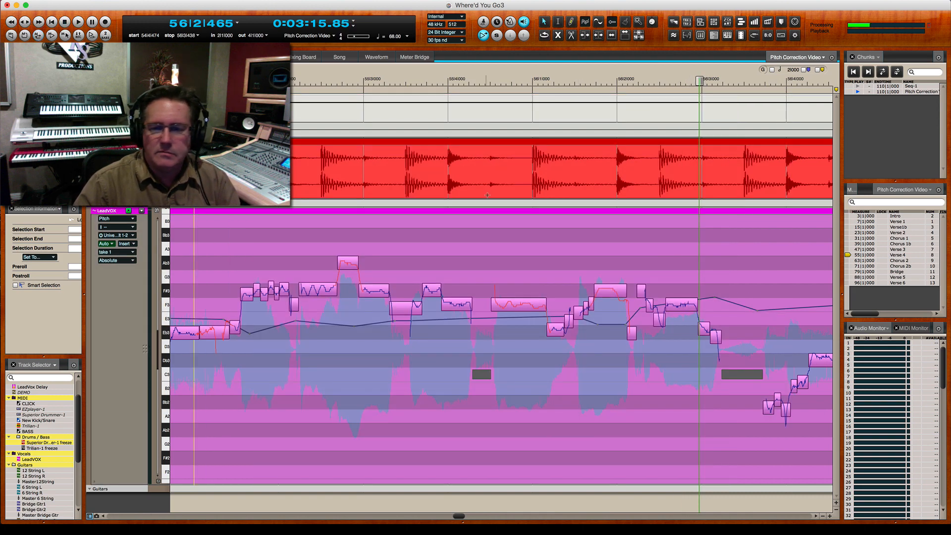
- Play on into measure 57, split the sustained segment just before 57|1|000, and snap its first part to Db3
key(space)
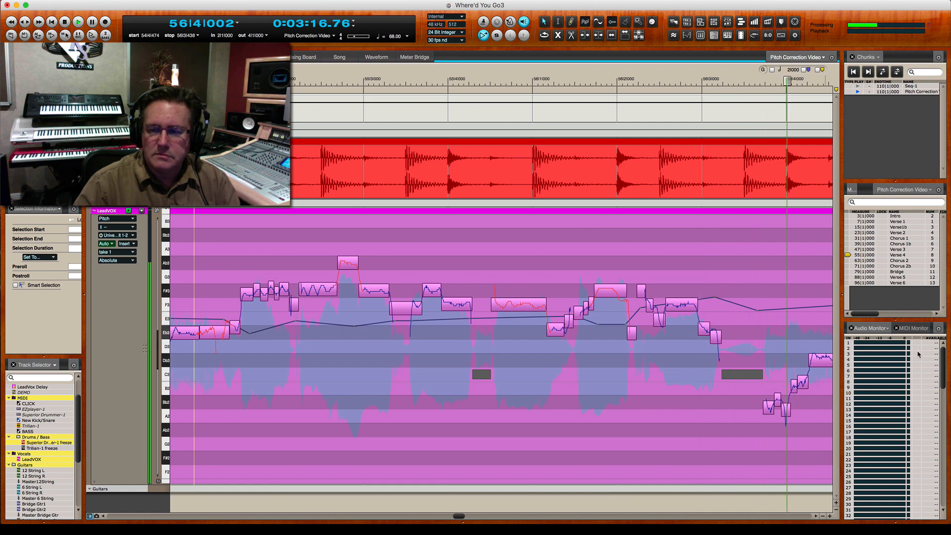
key(space)
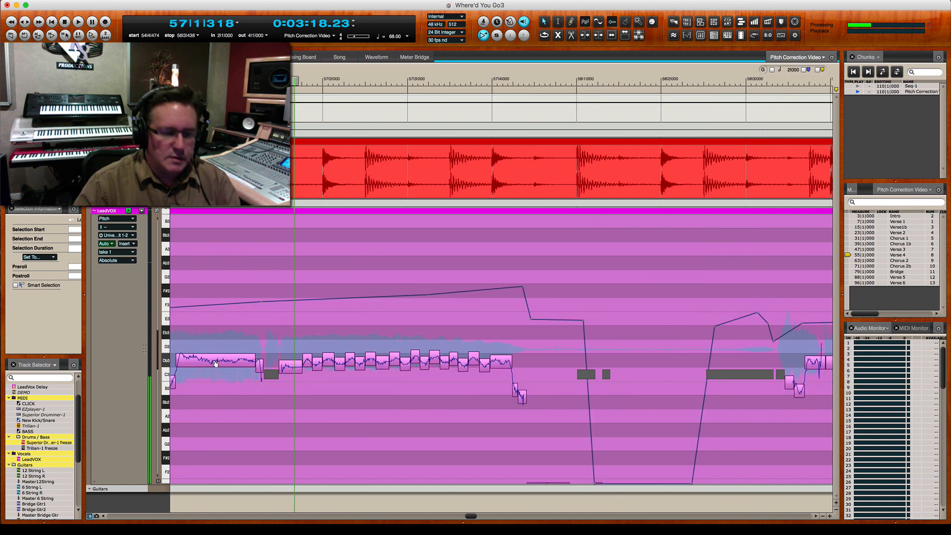
key(x)
click(208, 361)
click(201, 364)
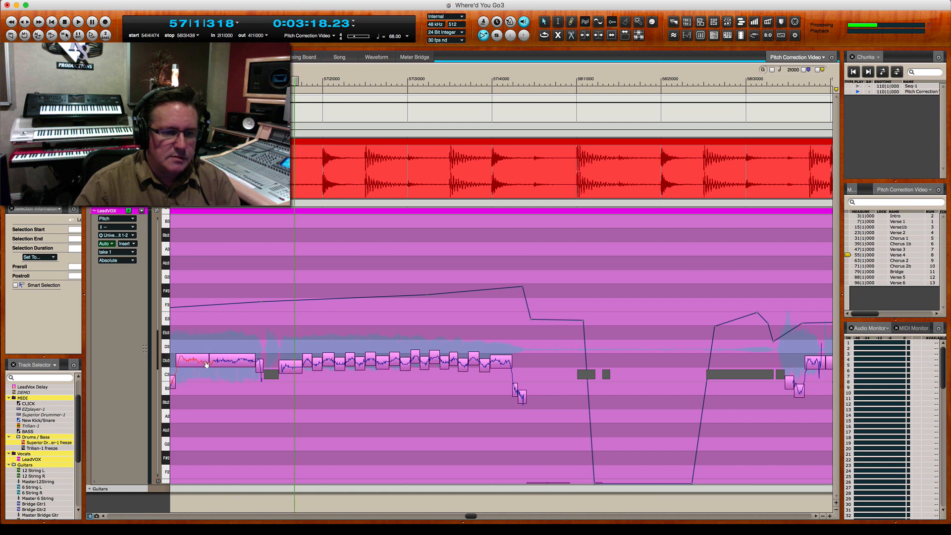
- Replay from before 57|1|000 and raise the short low segment midway between 57|1|000 and 57|2|000 to Db3
key(space)
key(space)
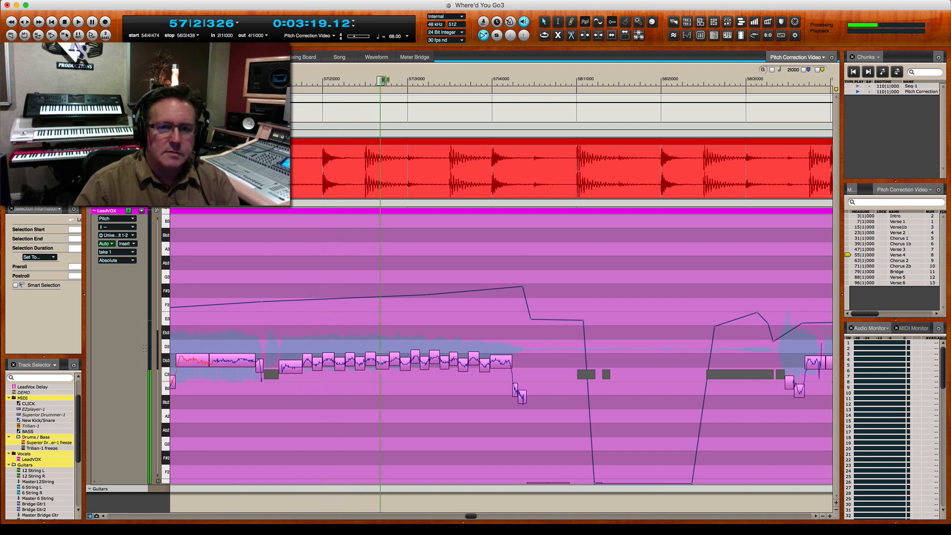
drag(381, 80, 168, 80)
key(space)
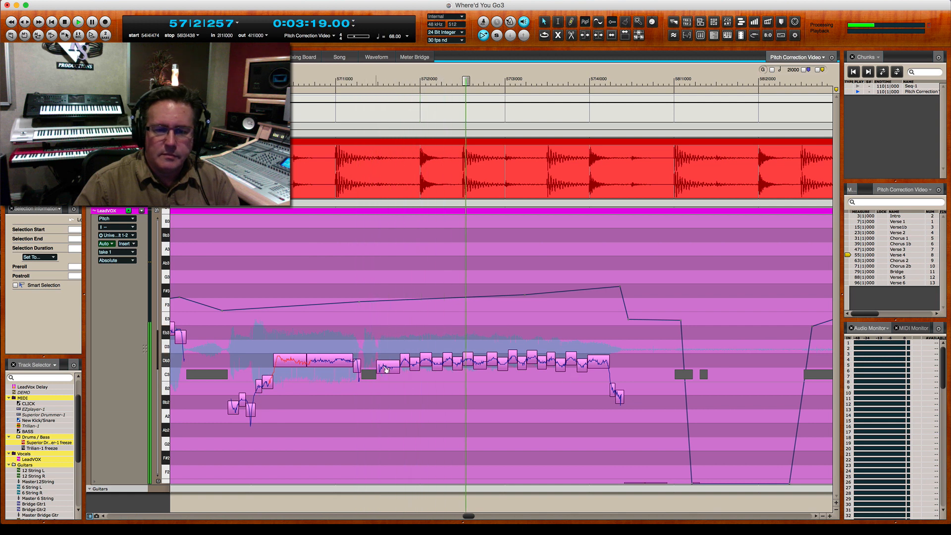
drag(390, 368, 390, 362)
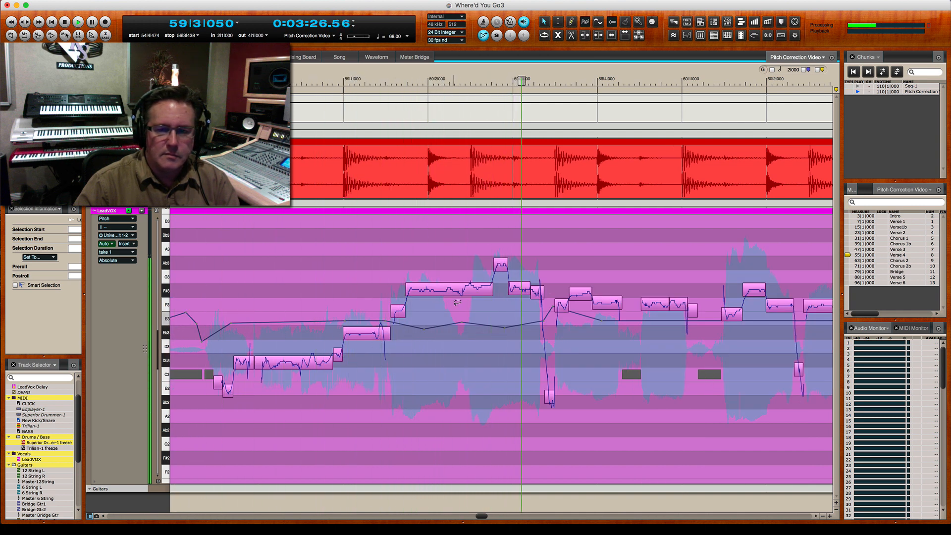
- Audition measure 59, examine the LeadVOX waveform from just before 58|4|000 toward 60|1|000 in Soundbites view, and return to Pitch view
key(space)
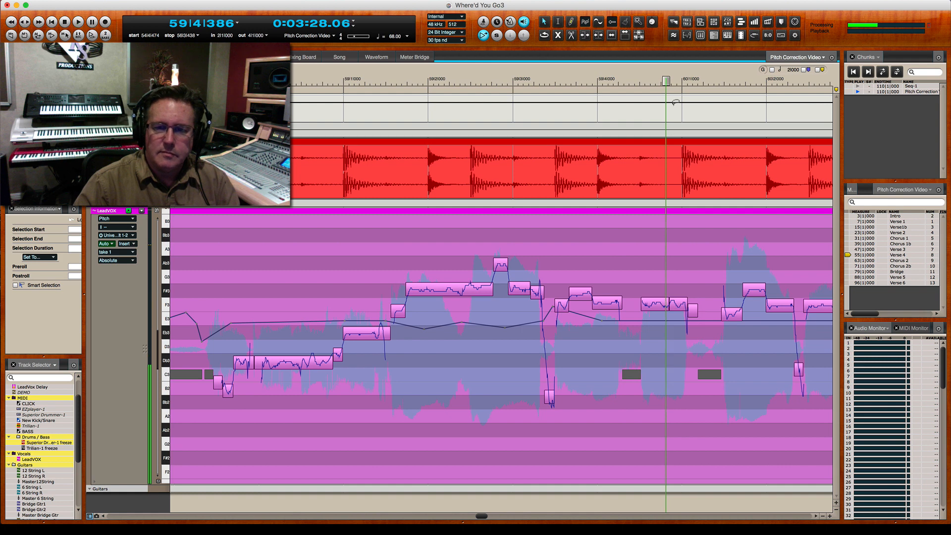
drag(666, 81, 292, 110)
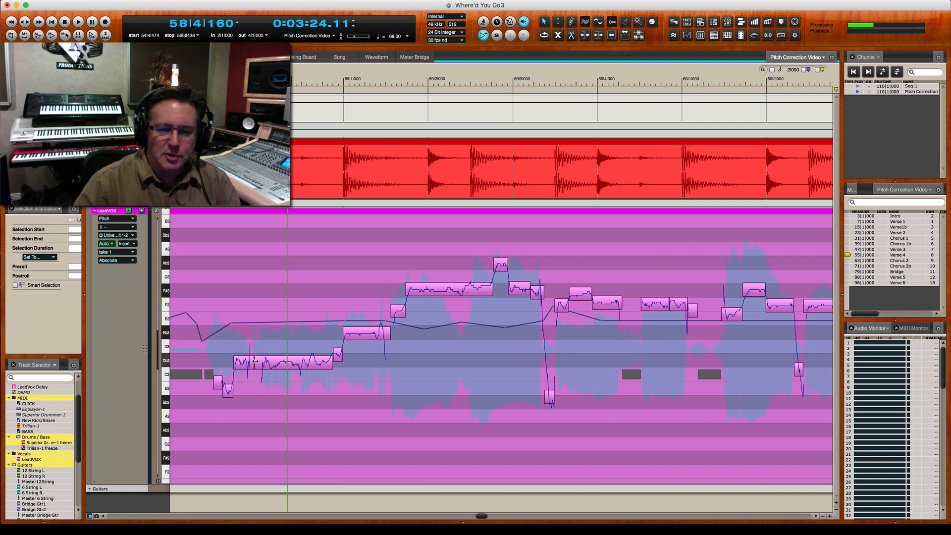
click(113, 219)
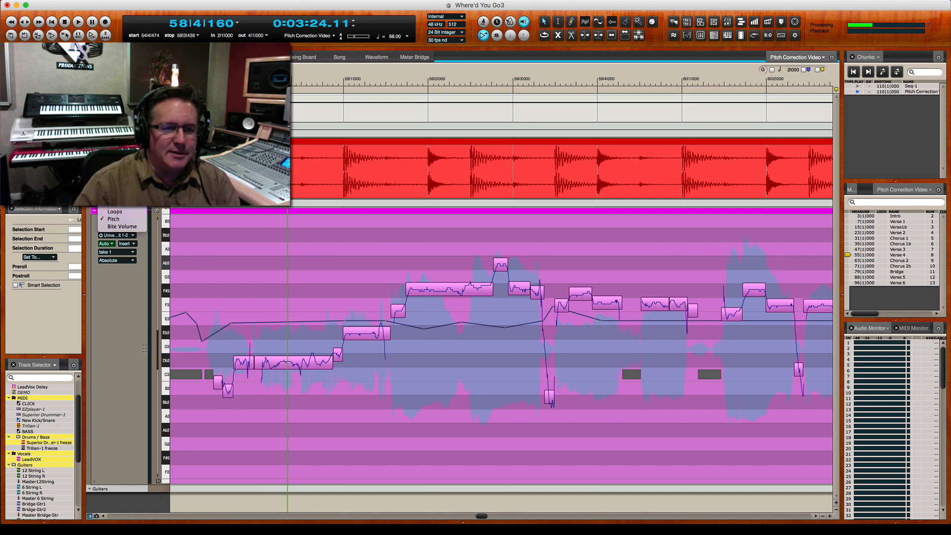
click(115, 197)
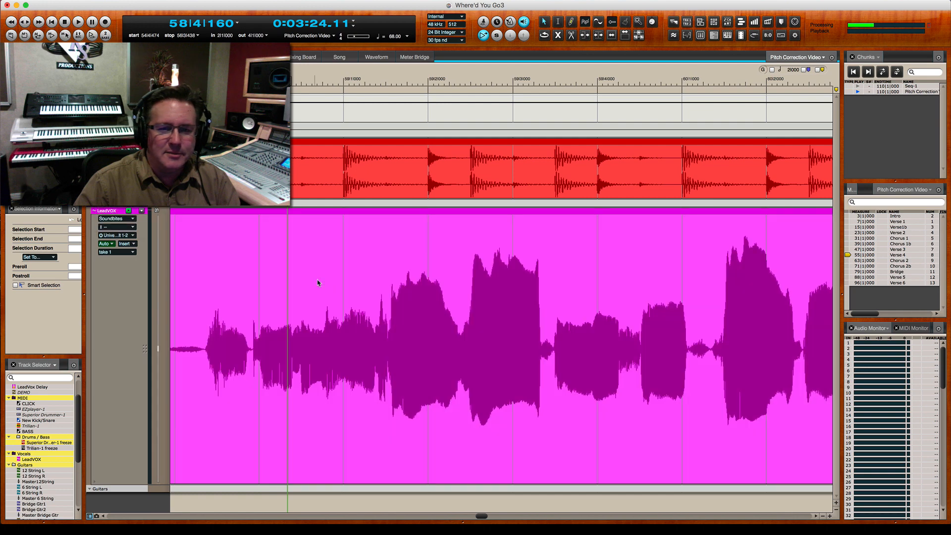
click(252, 339)
drag(251, 339, 640, 333)
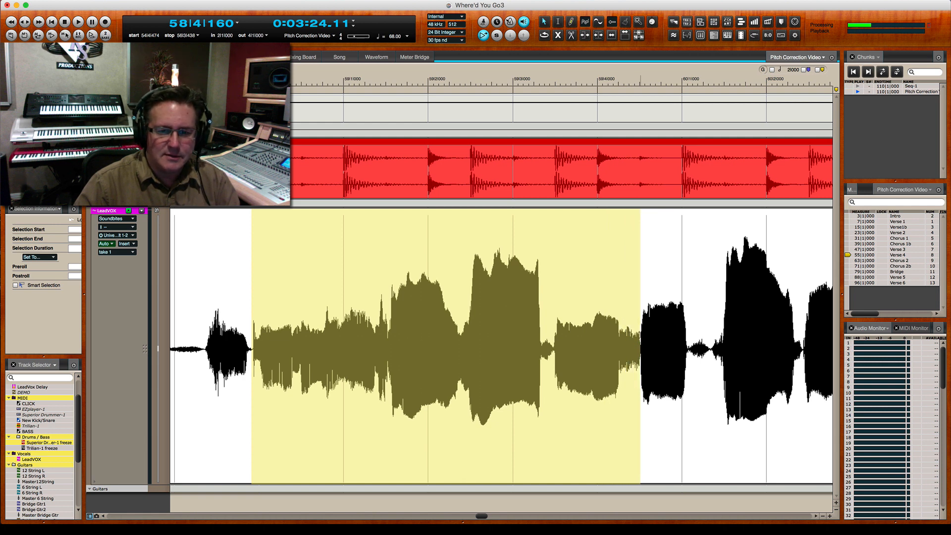
key(space)
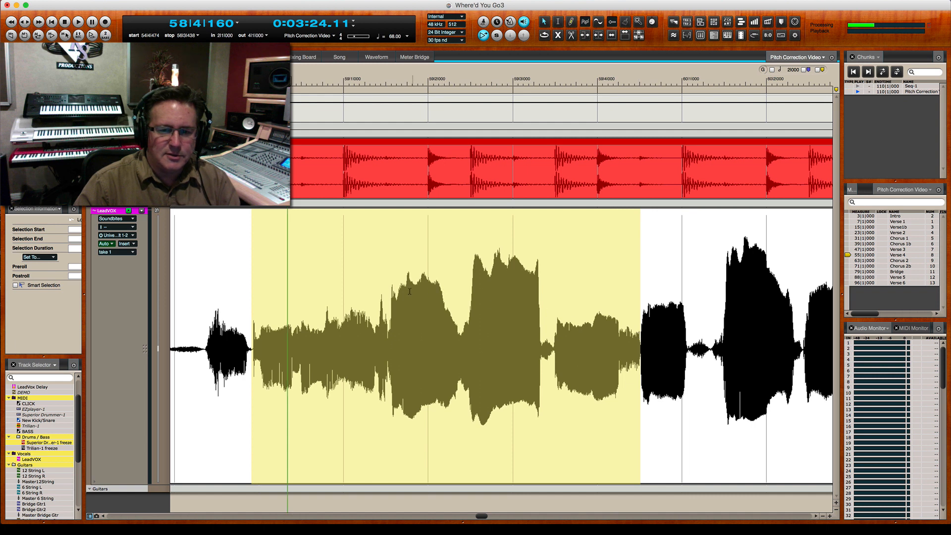
click(131, 219)
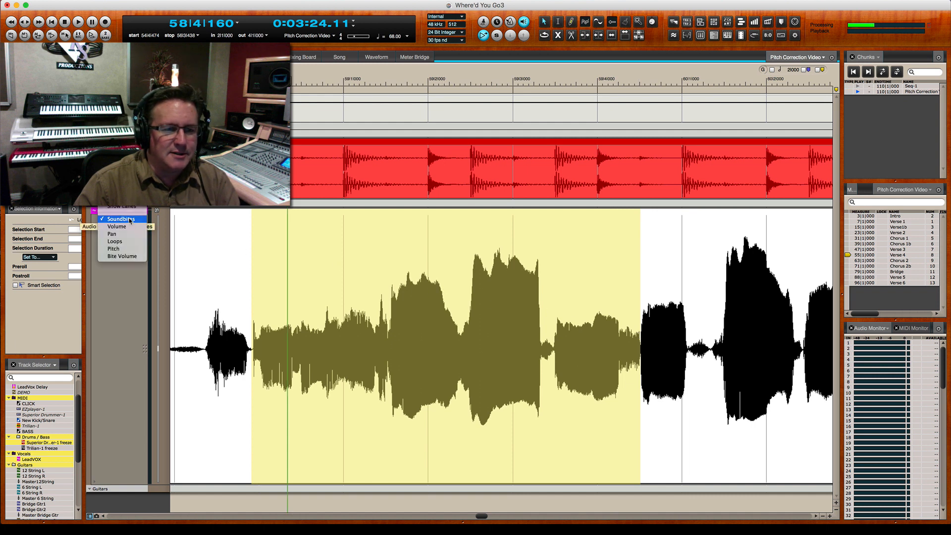
click(125, 248)
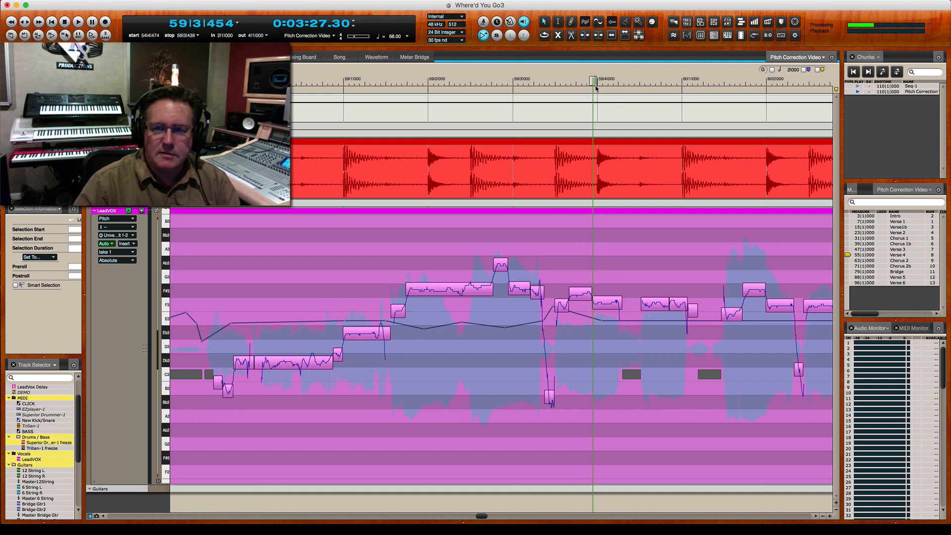
- Audition from 58|3|338 and snap the long segment between 58|4|000 and 59|1|000 to Db3
drag(594, 82, 231, 87)
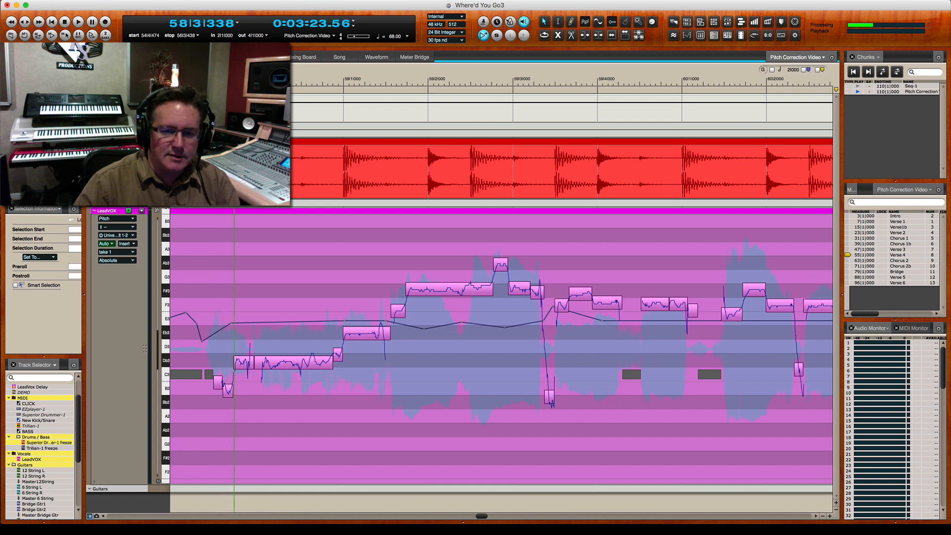
key(space)
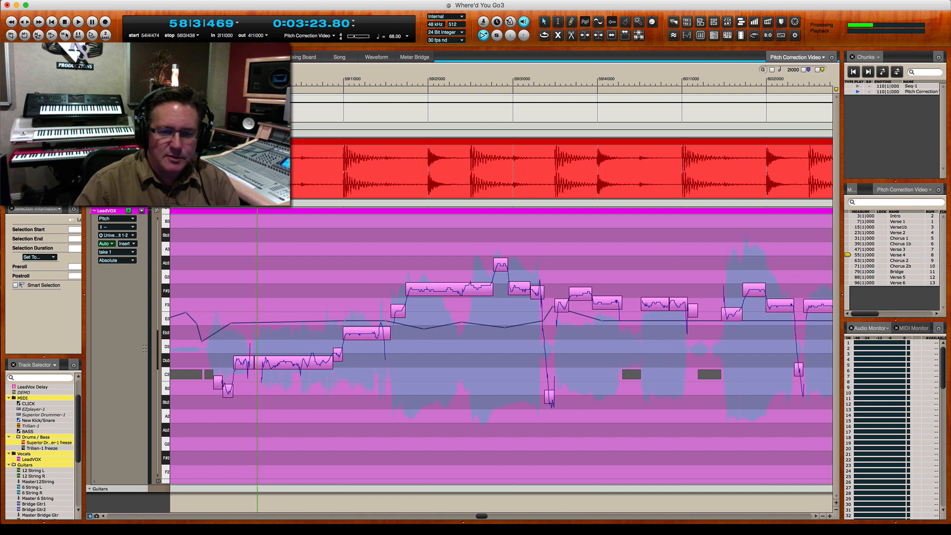
key(space)
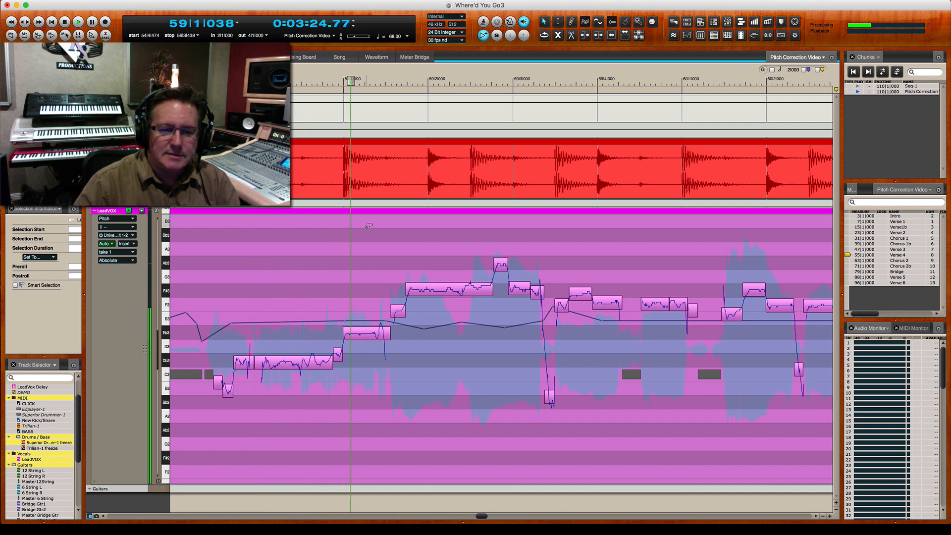
key(space)
click(285, 364)
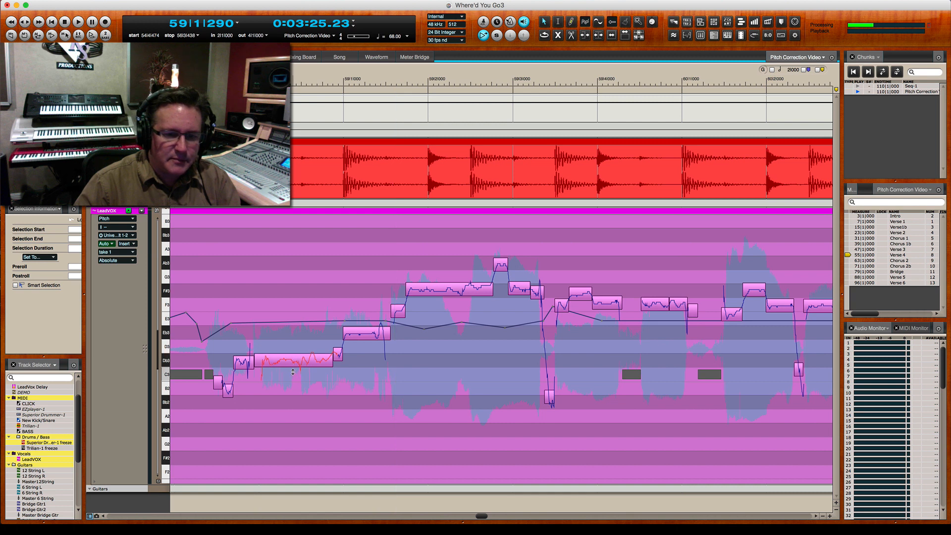
- Replay from 58|3|222 and snap the segment just before 59|4|000 to F#3
drag(395, 82, 233, 81)
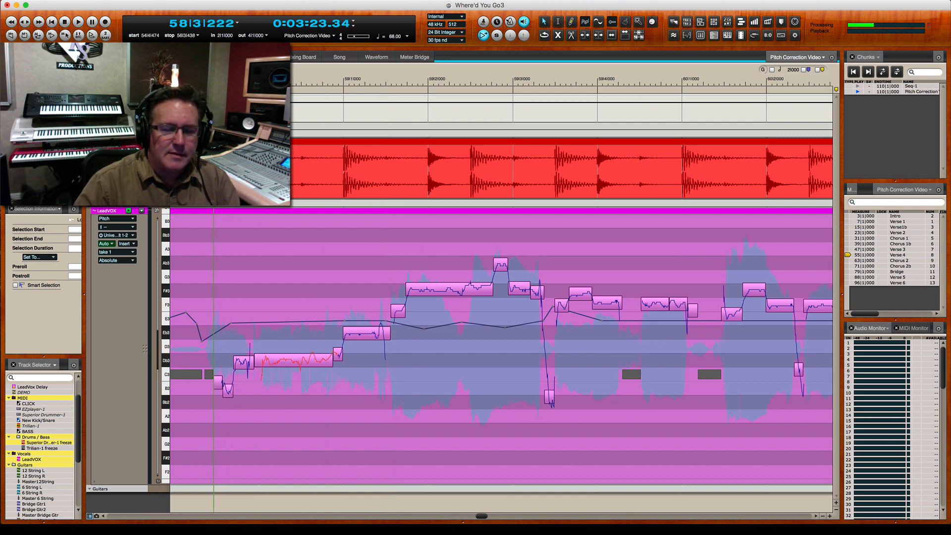
key(space)
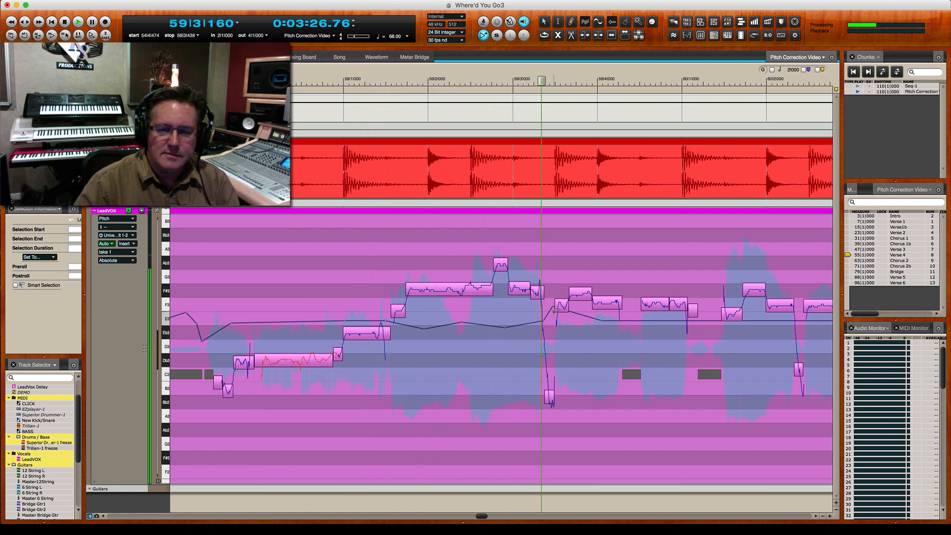
key(space)
drag(585, 298, 585, 295)
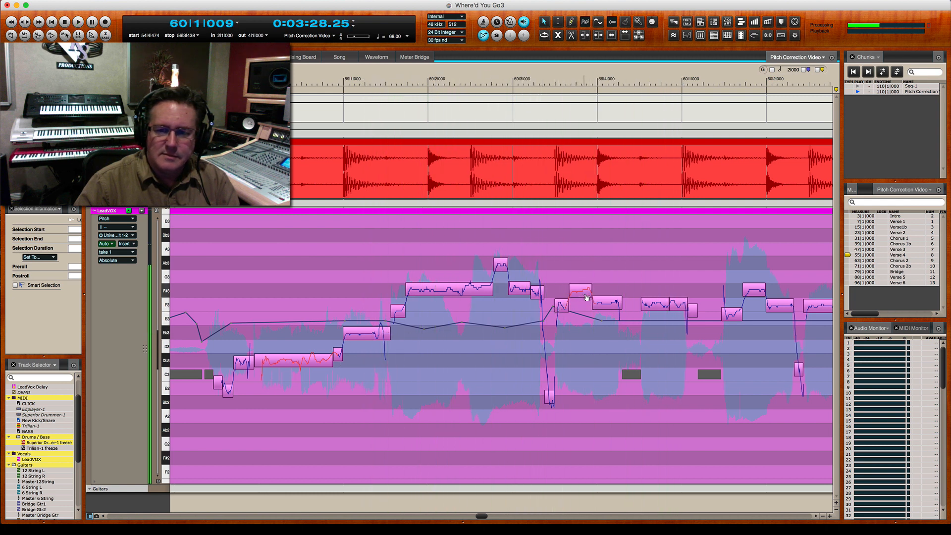
- Audition the end of measure 59 on through measure 60, and restart playback from around 59|4|000
drag(685, 81, 548, 82)
key(space)
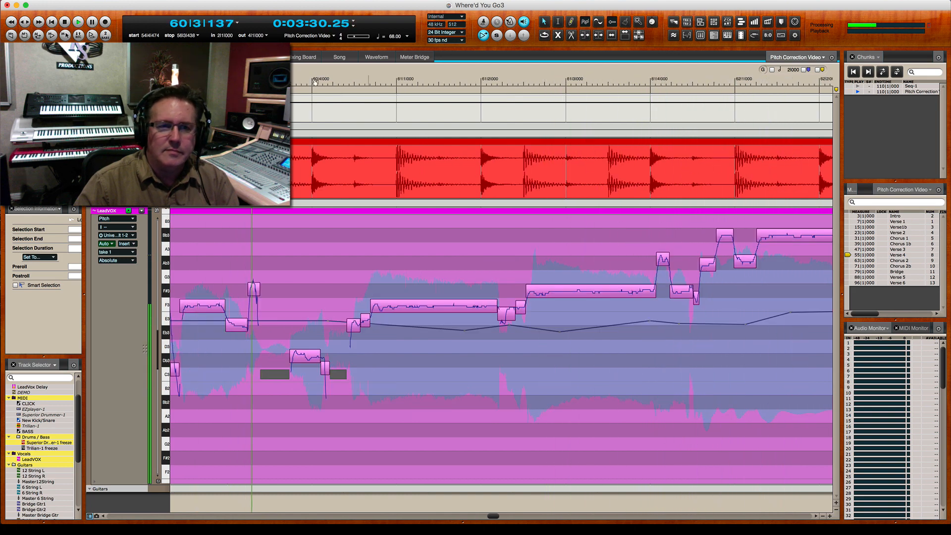
key(space)
key(space)
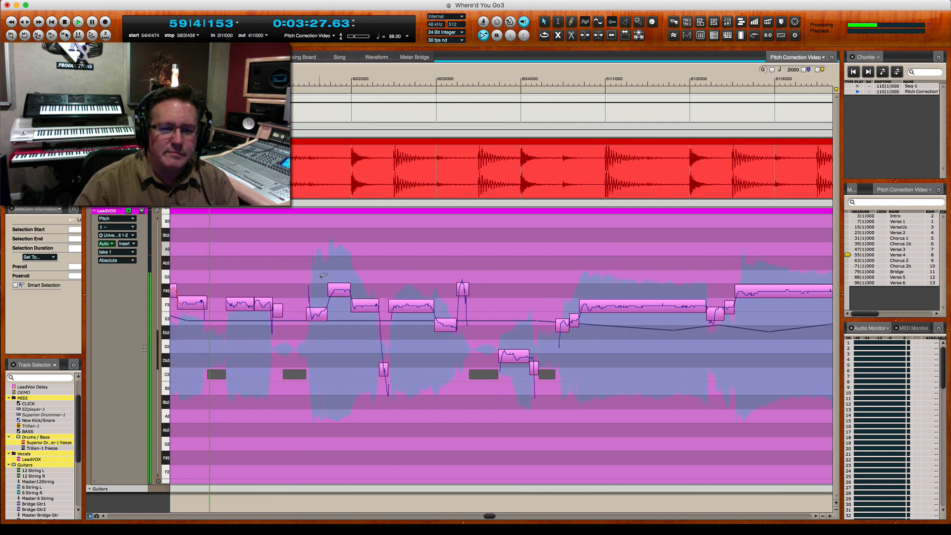
- Snap the segment just before 60|2|000 to F3 and the one at 60|3|000 to Eb3, replaying in between
key(space)
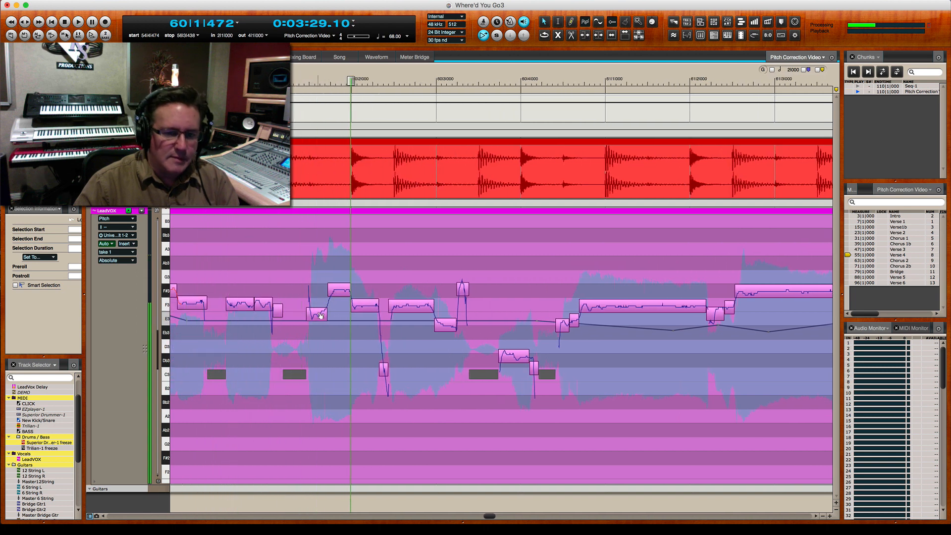
drag(319, 316, 323, 310)
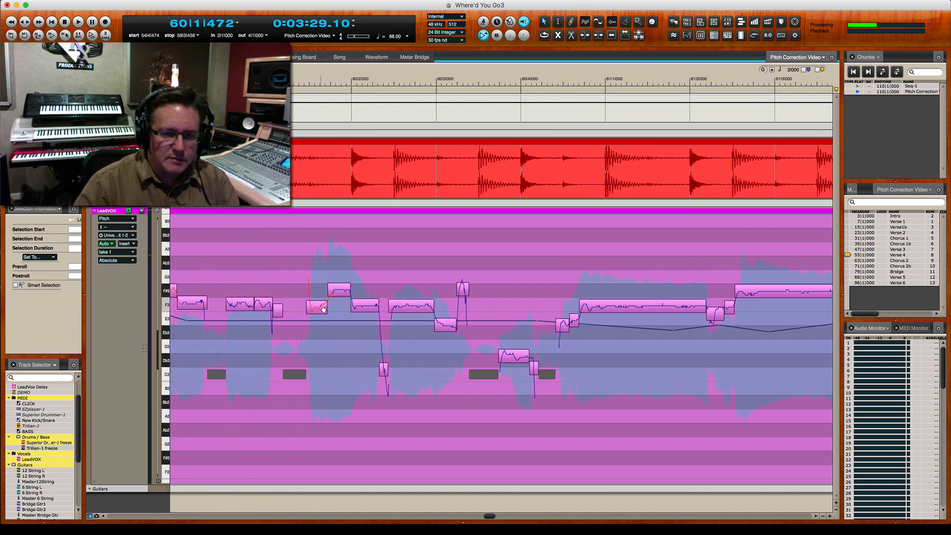
key(space)
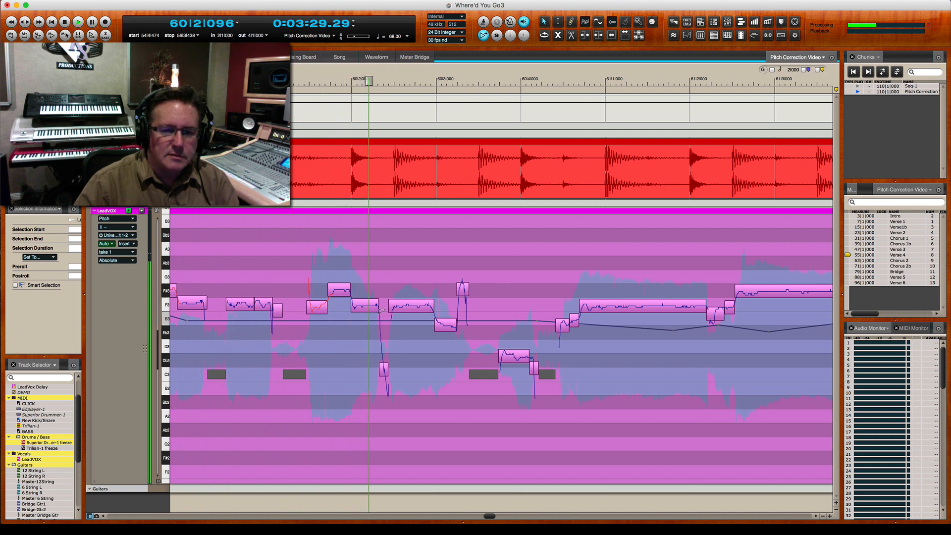
click(449, 329)
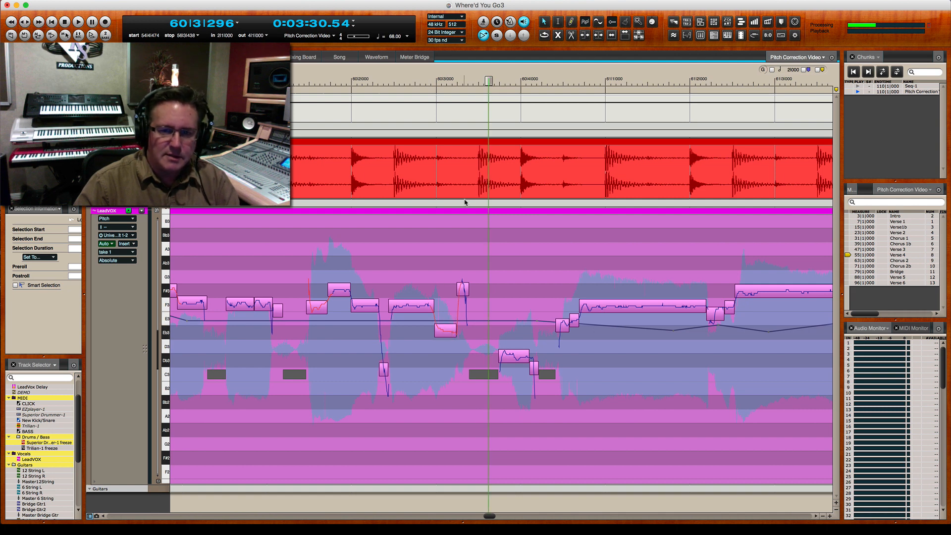
key(space)
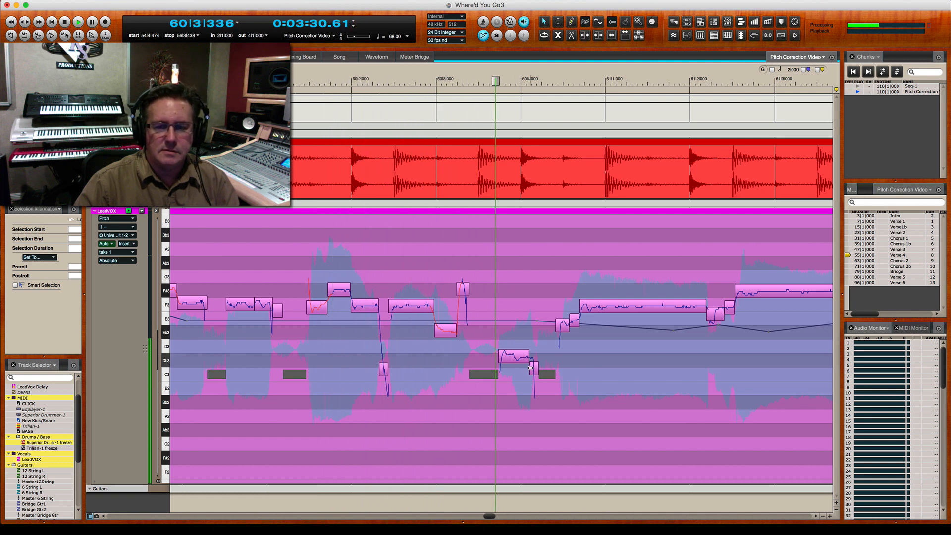
- Snap the segment just before 60|4|000 to Db3 and resume playback into measure 61
key(space)
drag(515, 359, 515, 361)
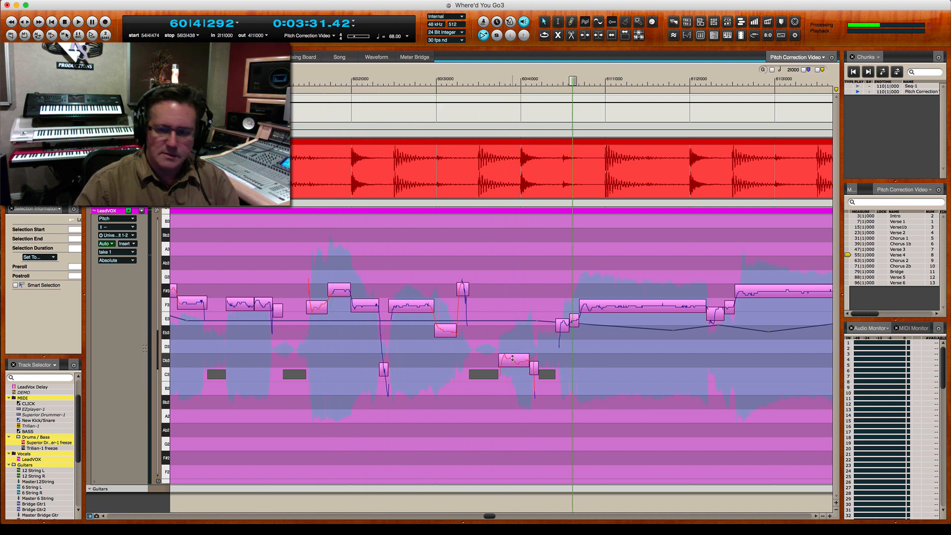
key(space)
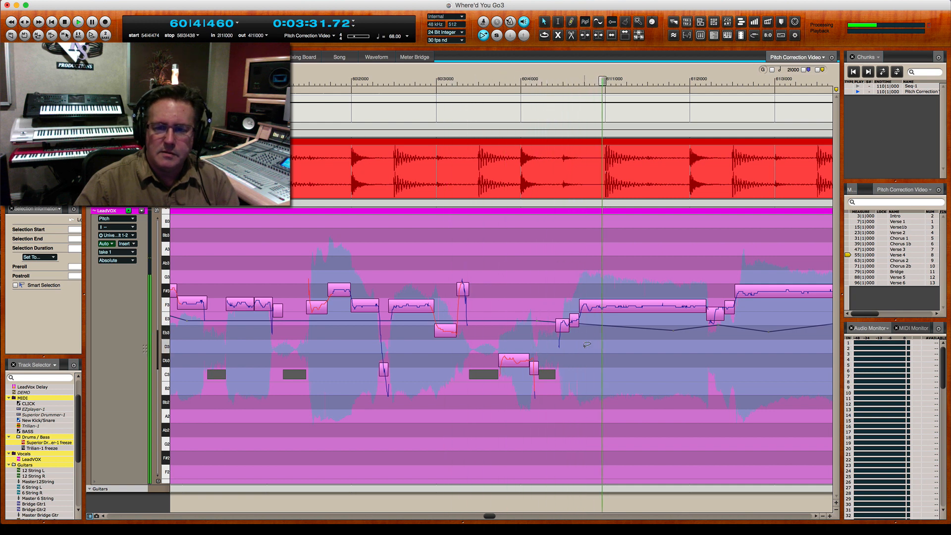
- Split the long segment just before 61|1|000 and audition measures 61 and 62
key(space)
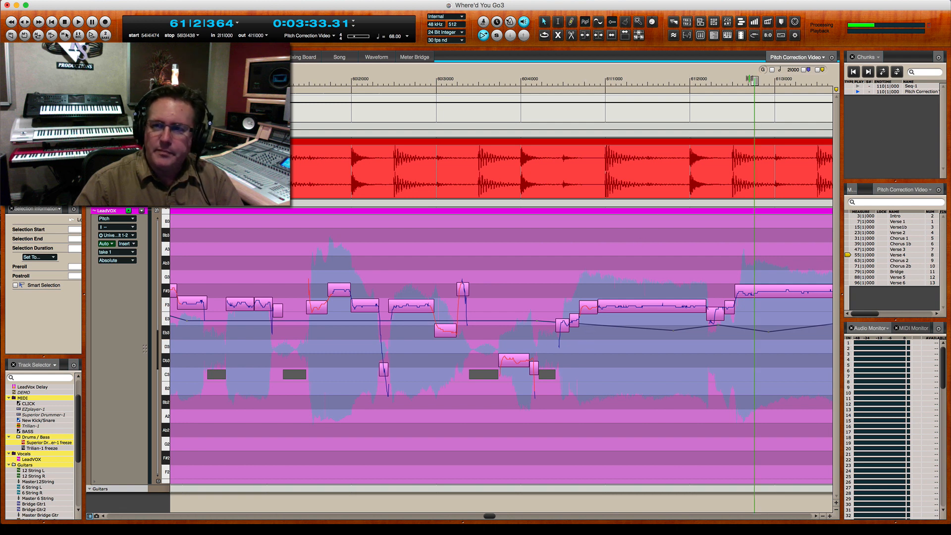
drag(754, 81, 444, 69)
key(space)
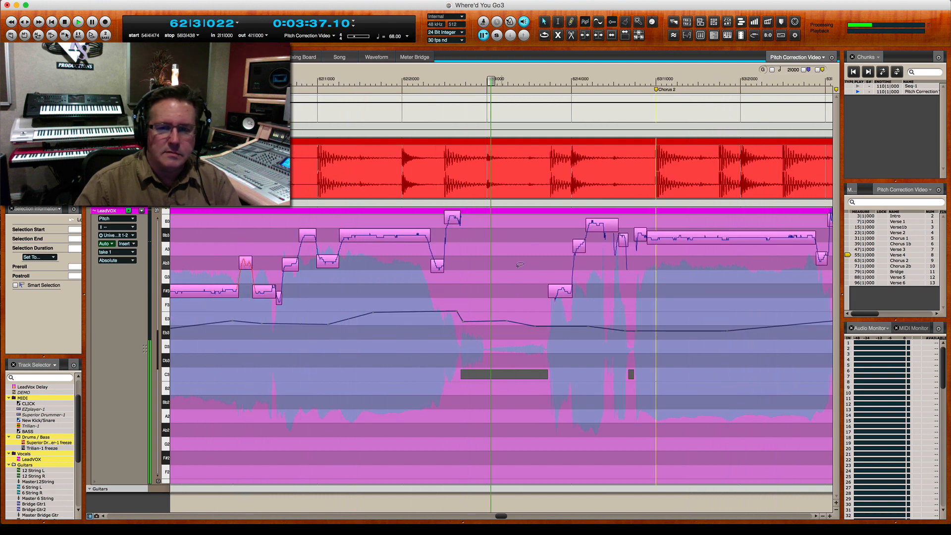
- Snap the long segment starting just before 63|1|000 to Bb3 and replay from measure 62 into measure 63
key(space)
click(684, 240)
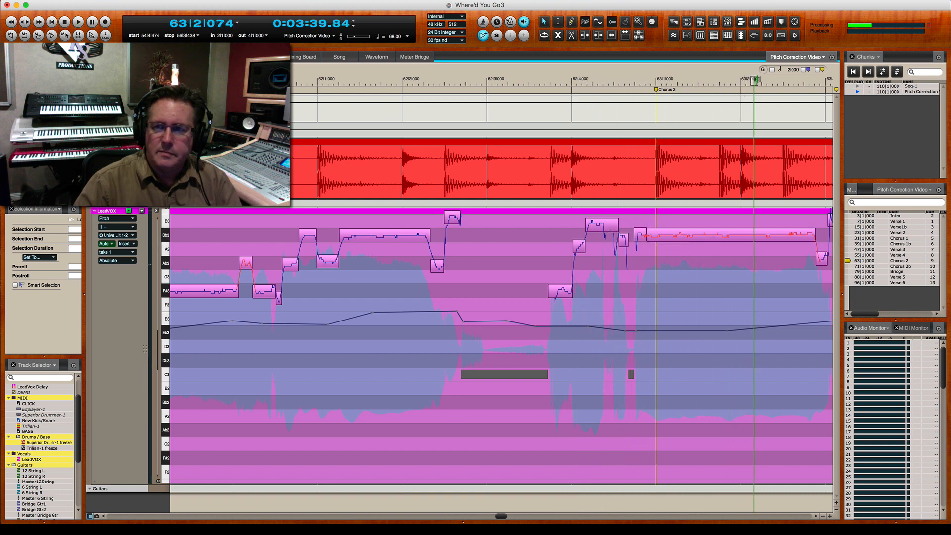
key(space)
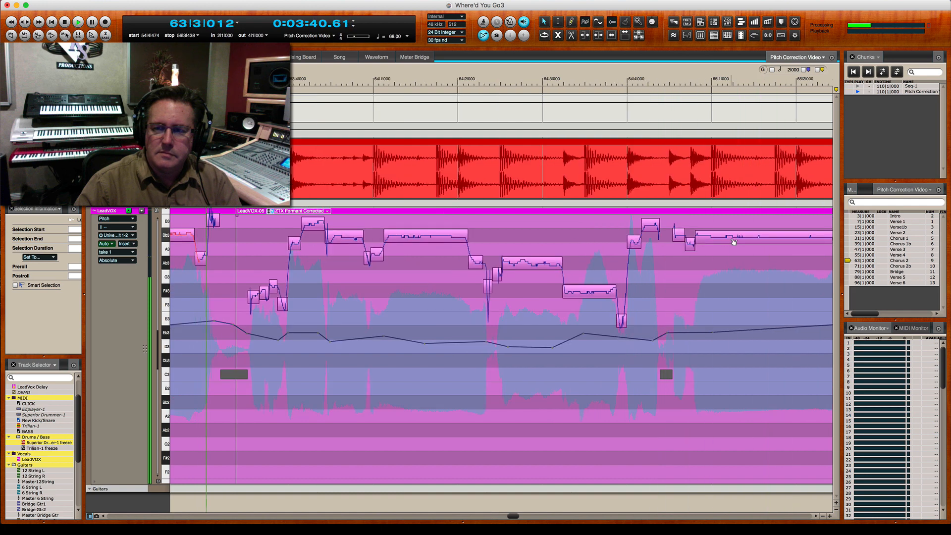
key(space)
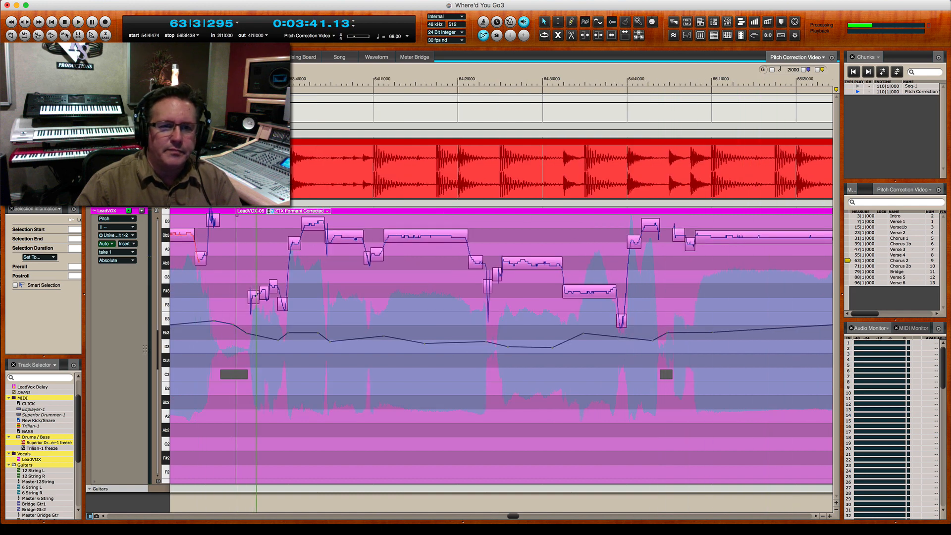
key(4)
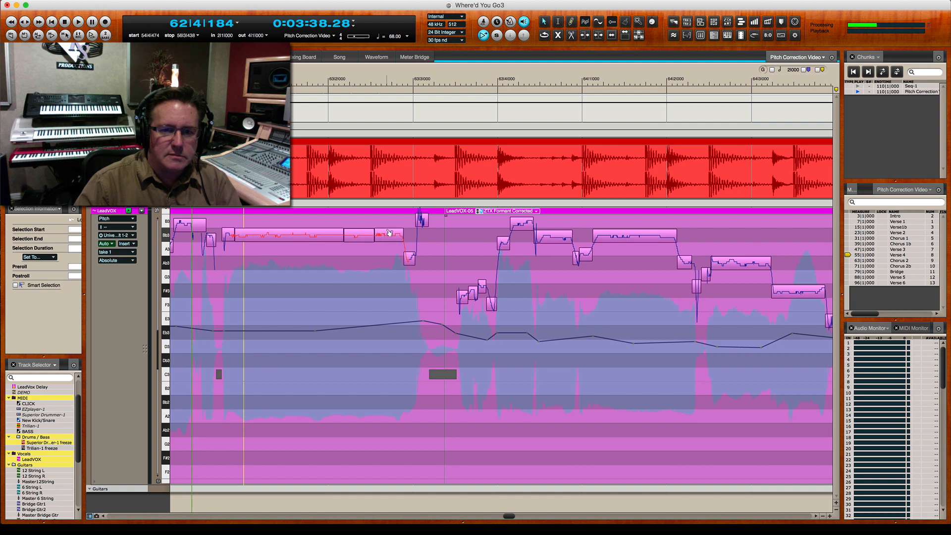
key(space)
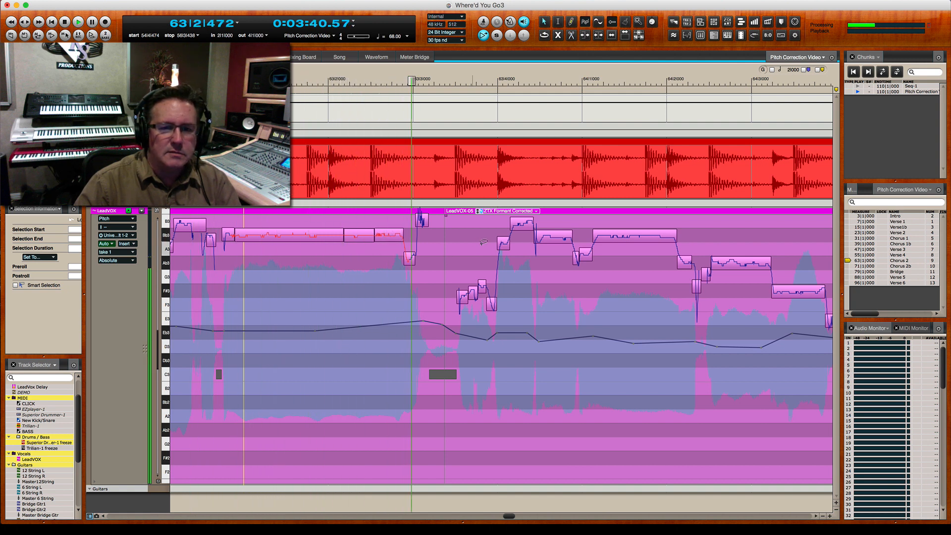
- Snap the segment between 63|4|000 and 64|1|000 to its nearest note and the segment just after 66|1|000 to Bb3, auditioning onward
click(556, 235)
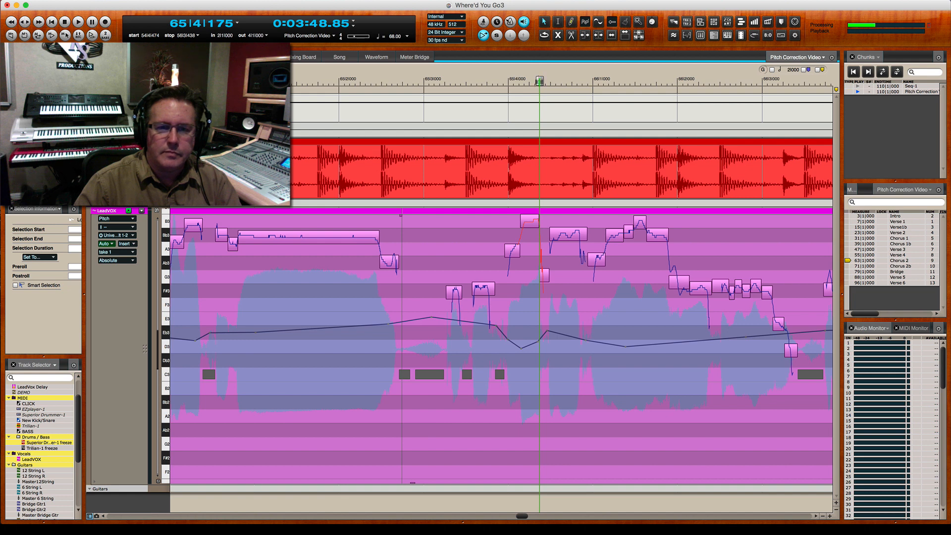
key(space)
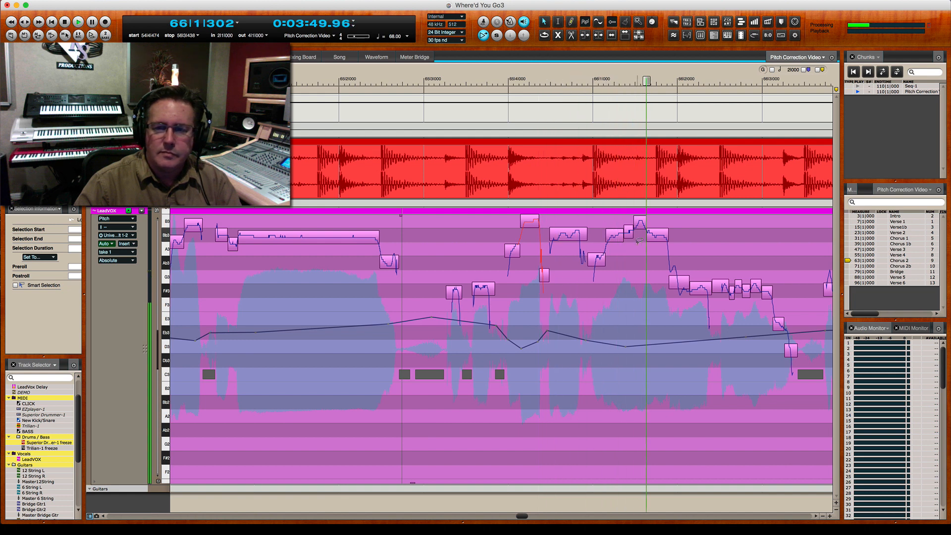
drag(630, 235, 630, 238)
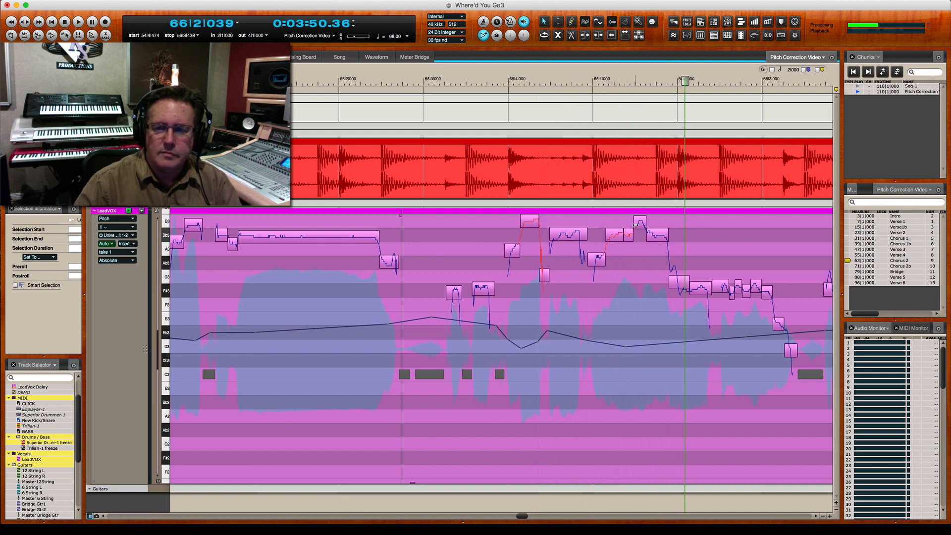
key(space)
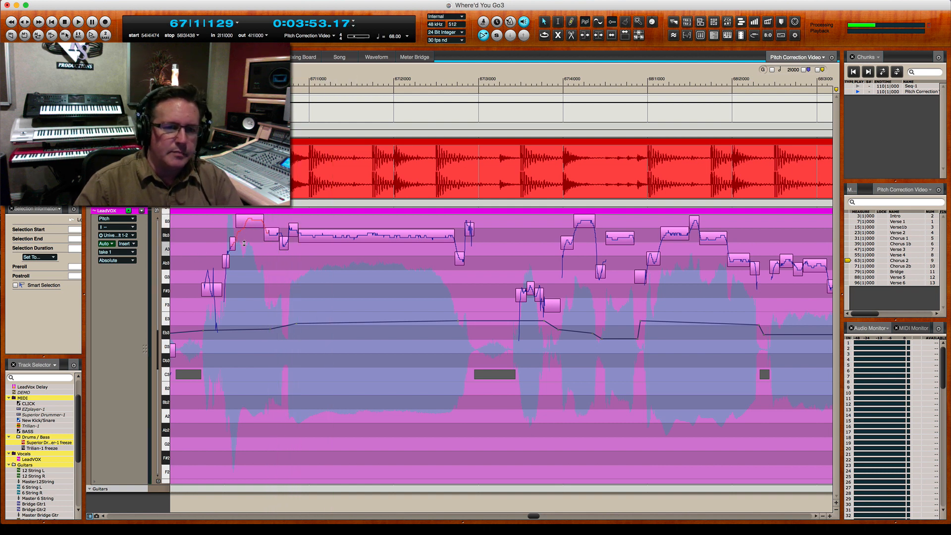
- Audition measure 67 and snap the long segment starting just before 67|1|000 to Bb3
key(space)
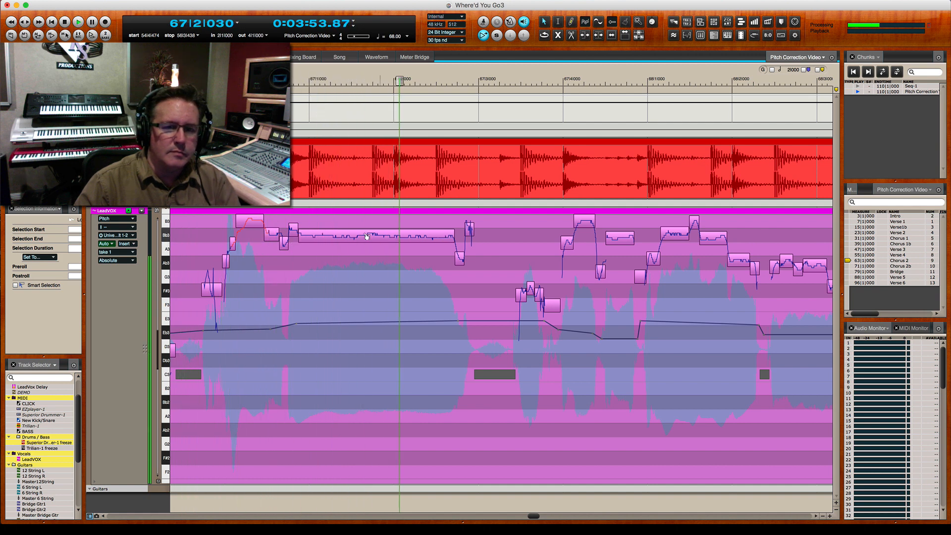
key(space)
click(345, 241)
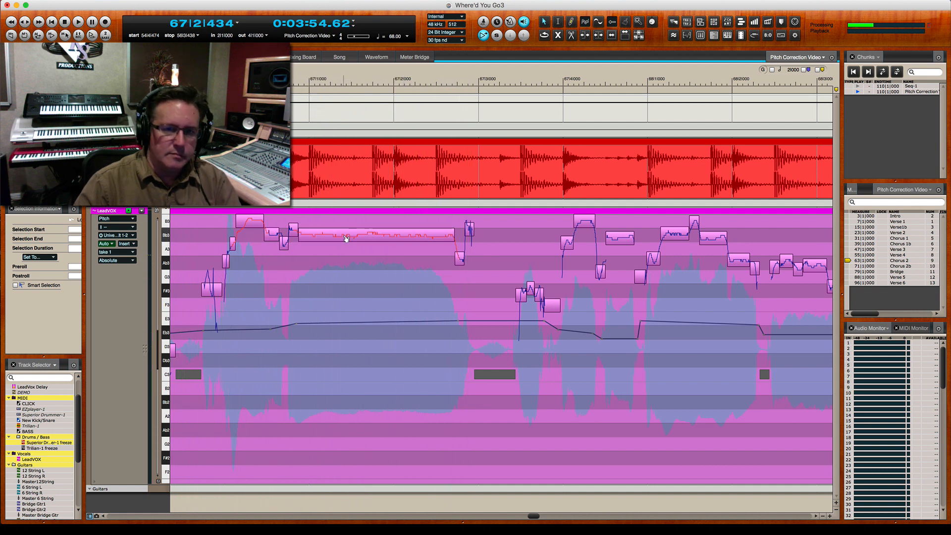
- Audition on into measure 68, snap the segment just before 68|2|000 to Bb3, and resume playback
key(space)
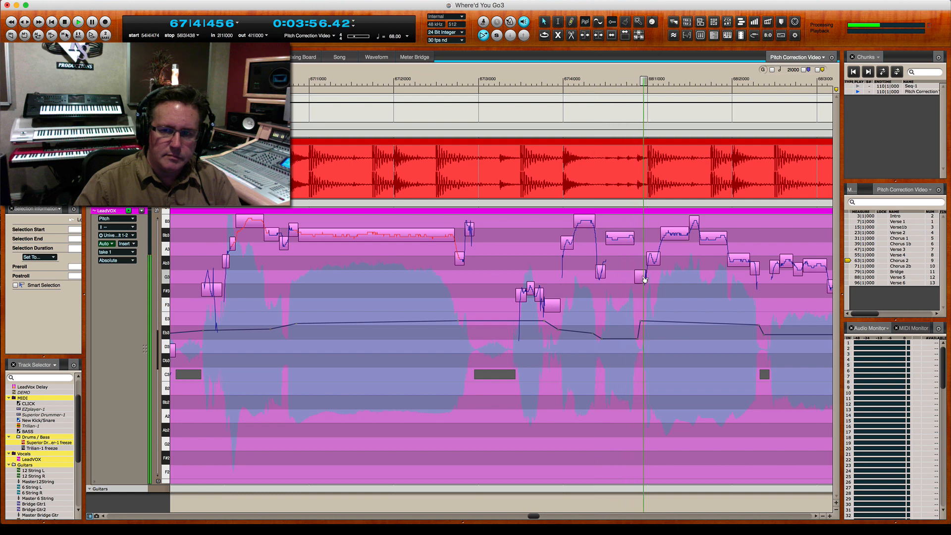
key(space)
click(715, 237)
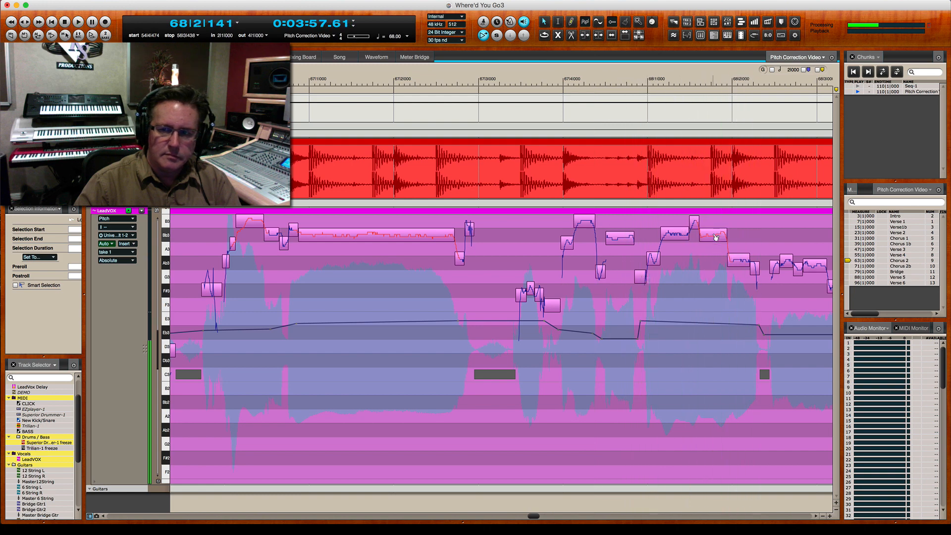
key(space)
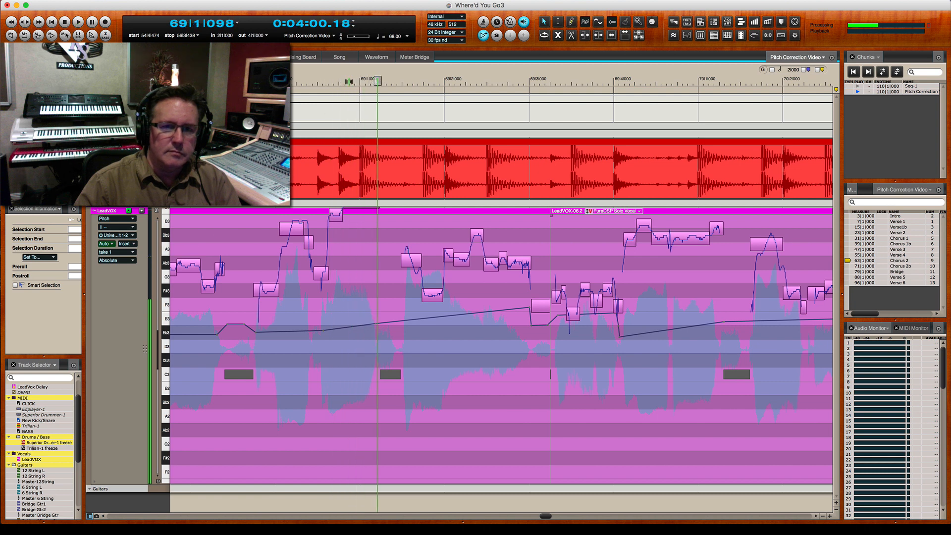
- Replay from around 68|2|000, merge the small segments leading into 68|3|000 and snap the merged segment to Ab3
drag(349, 82, 185, 82)
key(space)
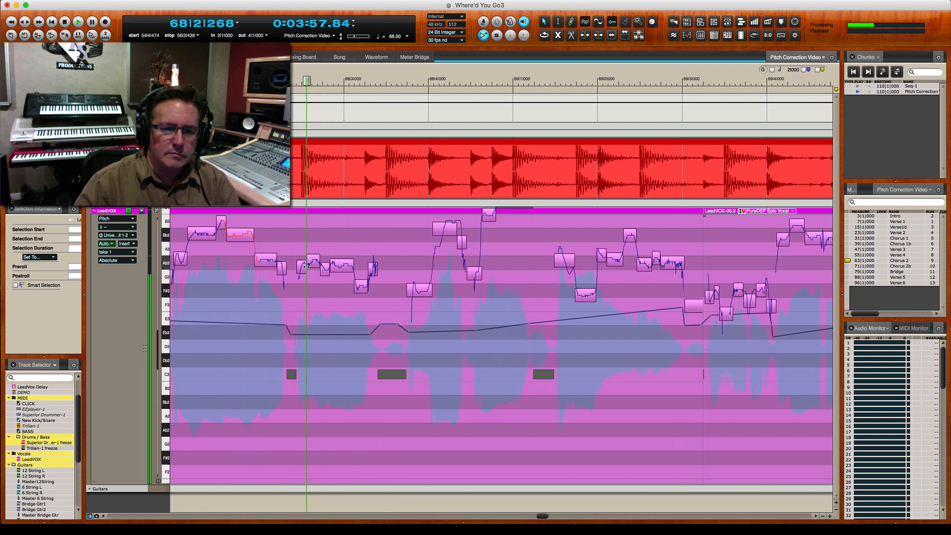
key(space)
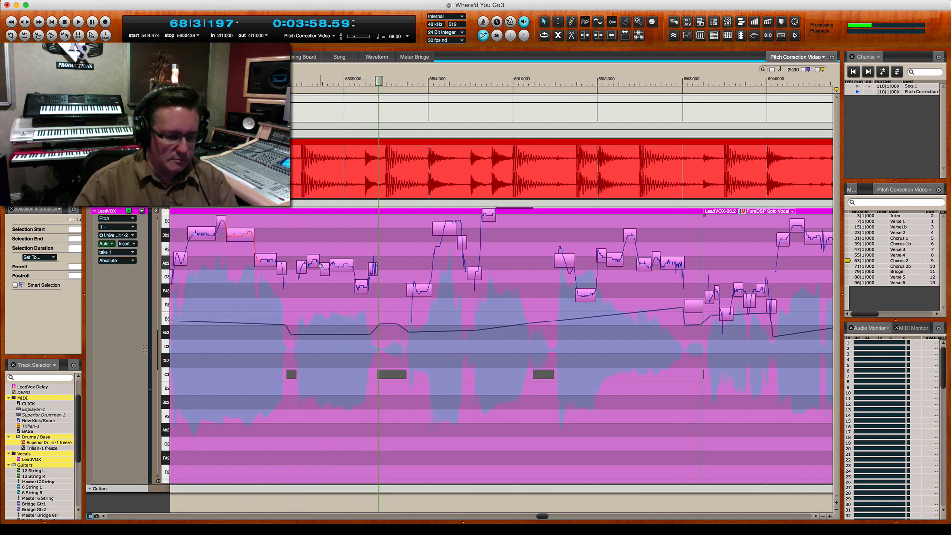
key(x)
click(321, 266)
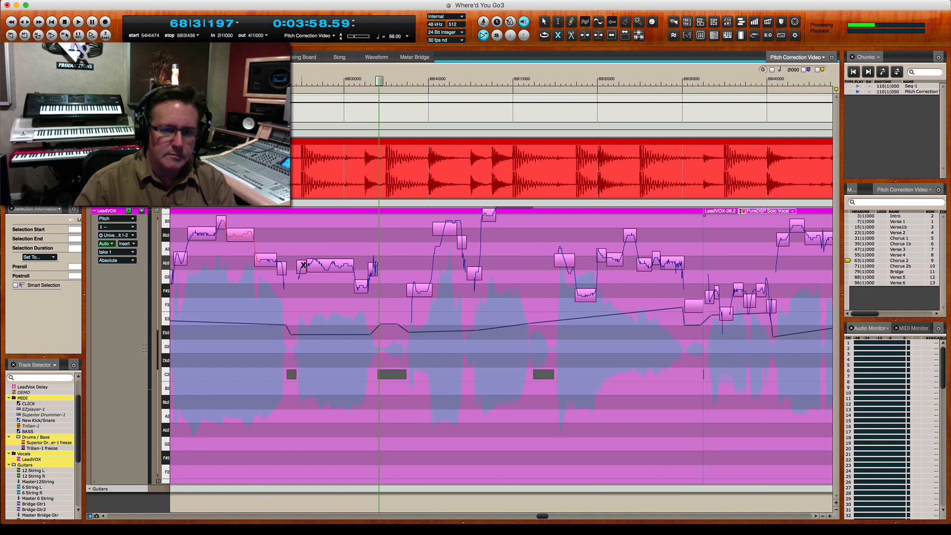
click(321, 268)
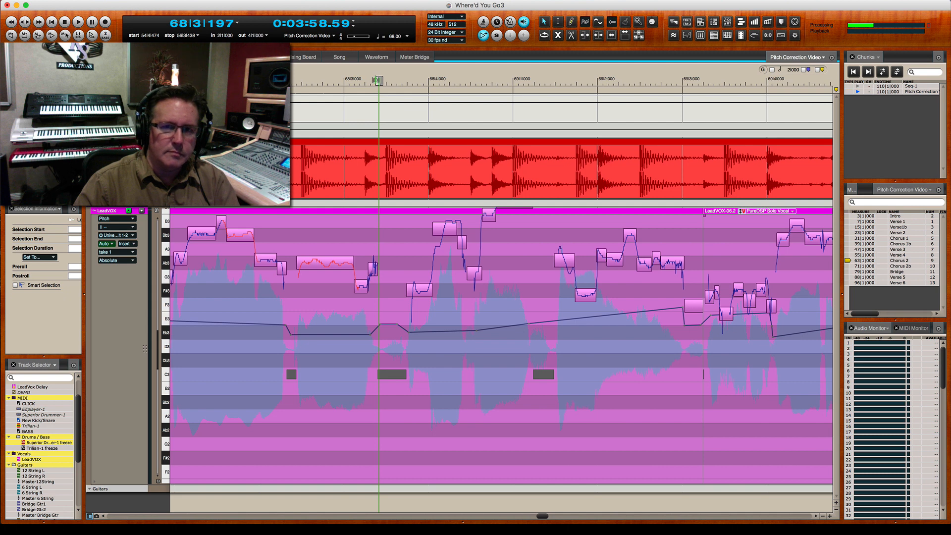
key(space)
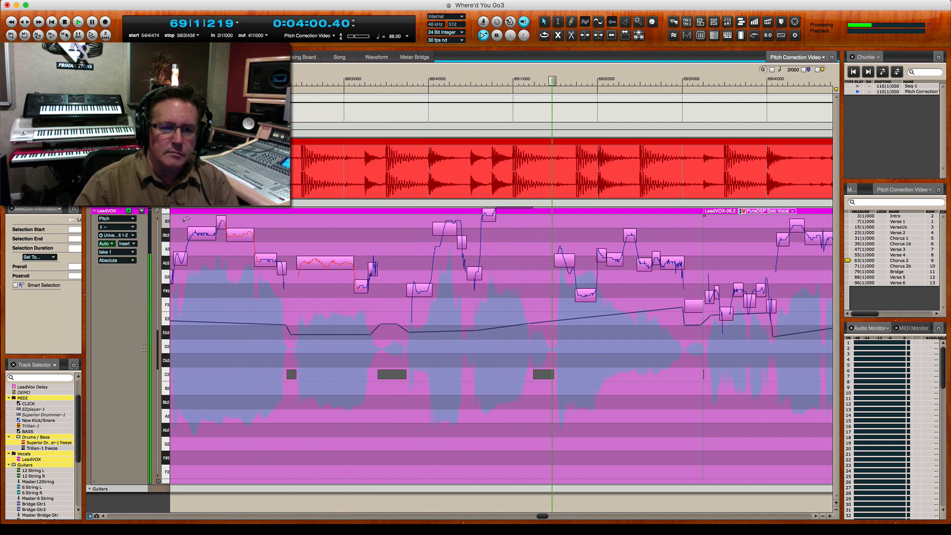
- Snap the long segment crossing 70|1|000 to Bb3 and the short segment before it to B3, replaying from the end of measure 69
scroll(499, 292, up, 4)
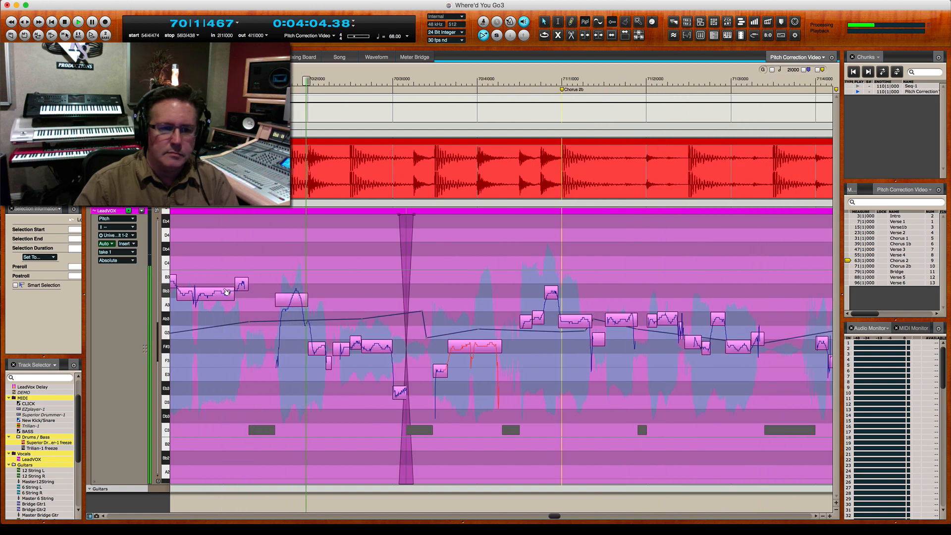
key(space)
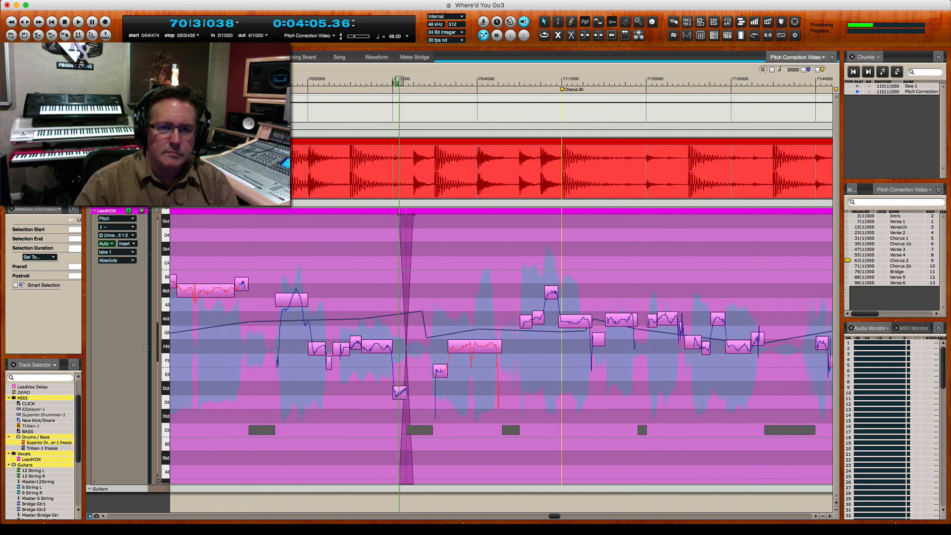
key(space)
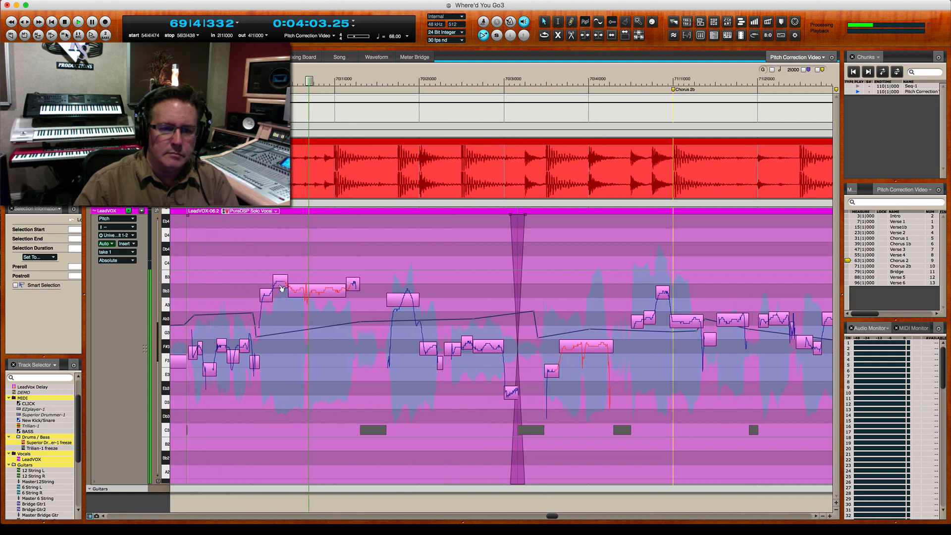
key(space)
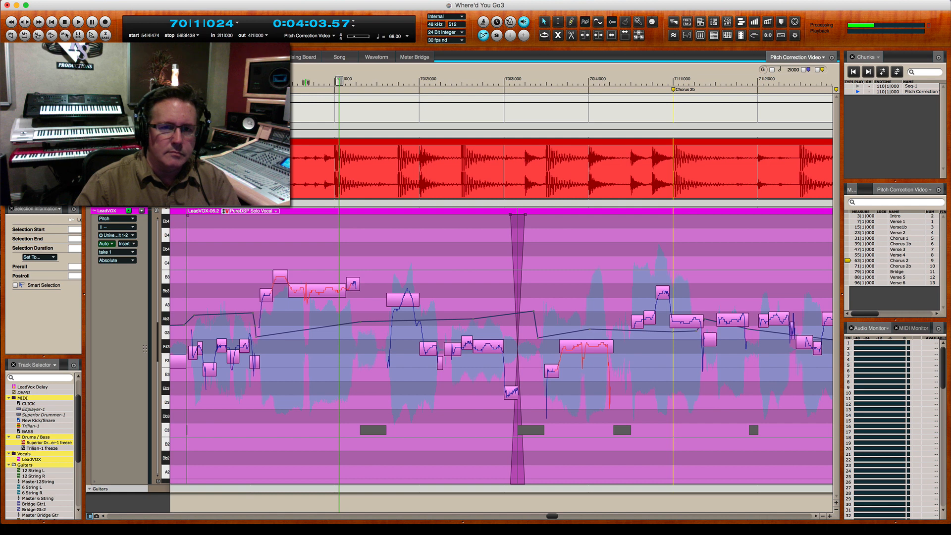
- Snap the segment at 71|1|000 up to its nearest note and audition through measure 71
key(space)
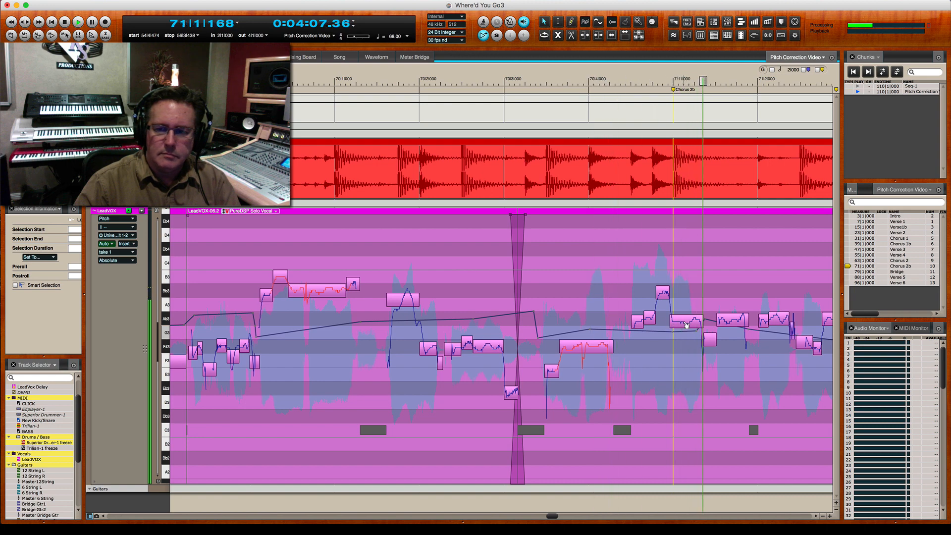
drag(685, 326, 686, 322)
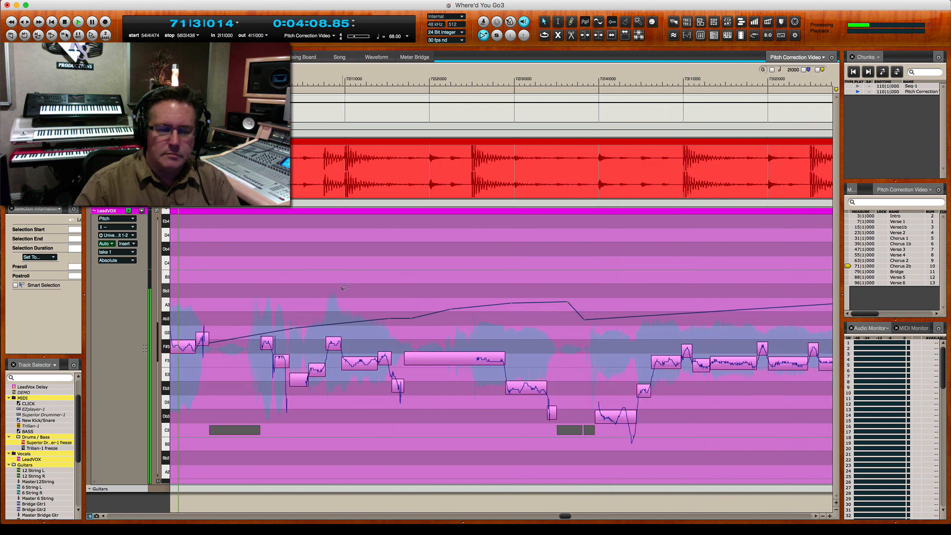
key(space)
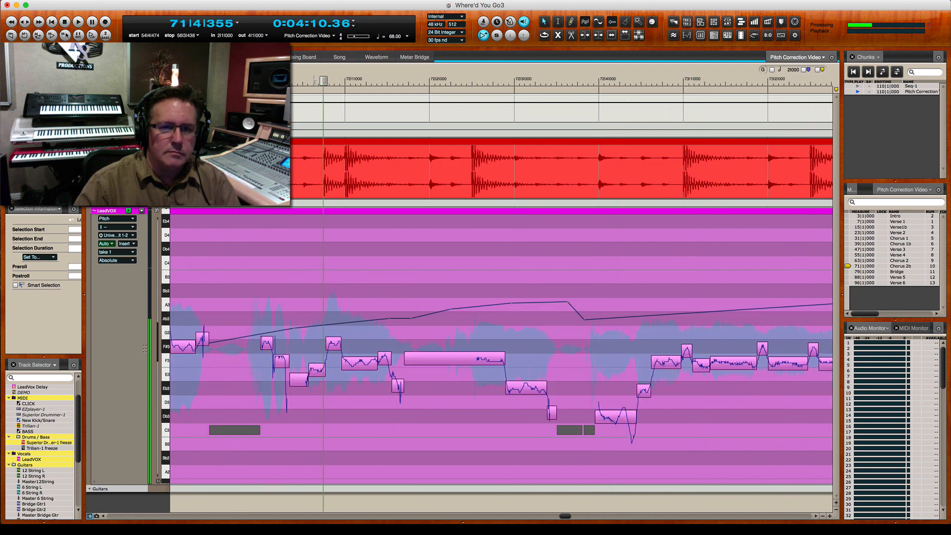
- Replay the vocal from the end of measure 70 and cancel the scheduled automatic computer sleep
drag(322, 81, 221, 80)
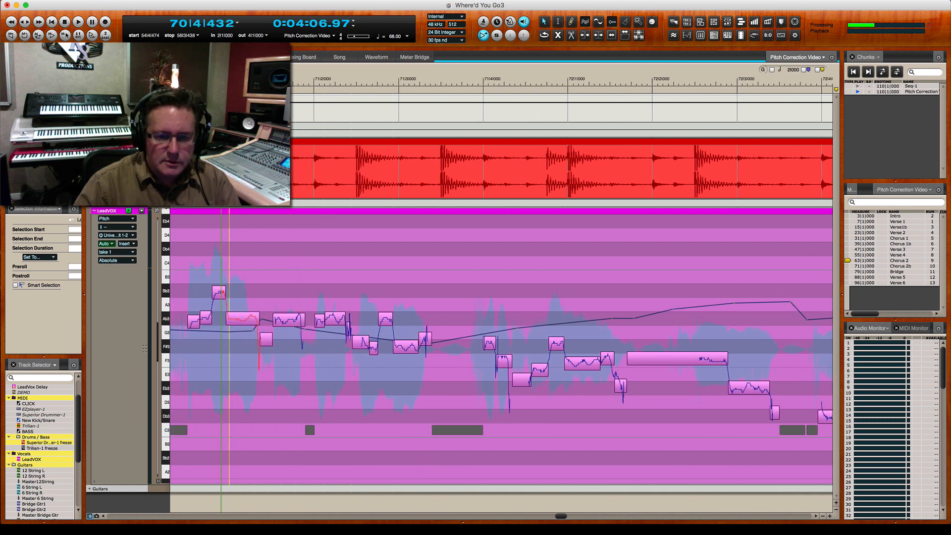
key(space)
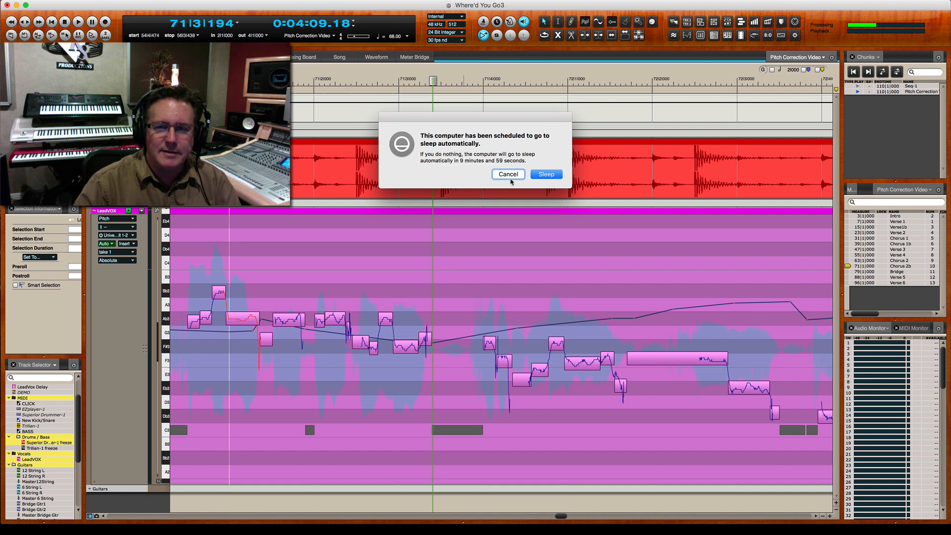
click(508, 174)
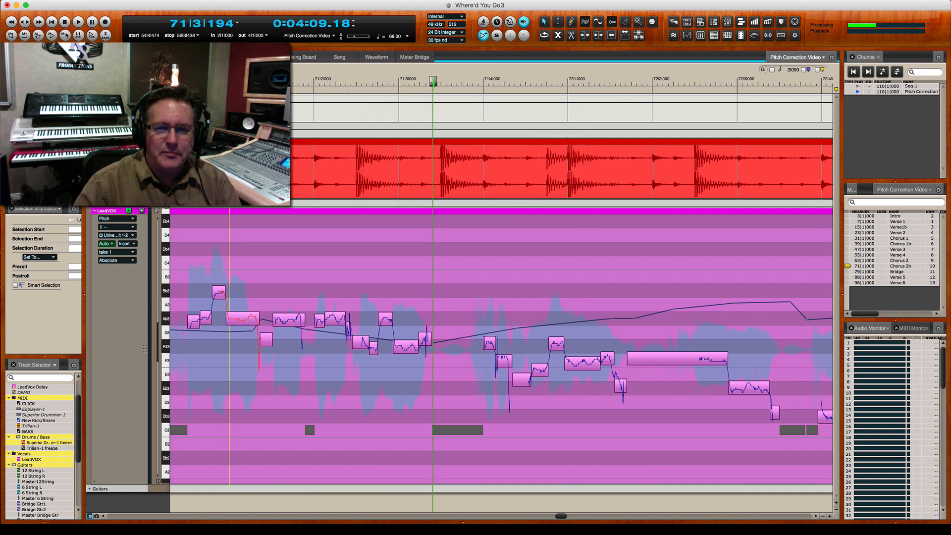
- Audition from the start of measure 71 and snap the sustained segments across measure 73 to F3
drag(433, 84, 277, 109)
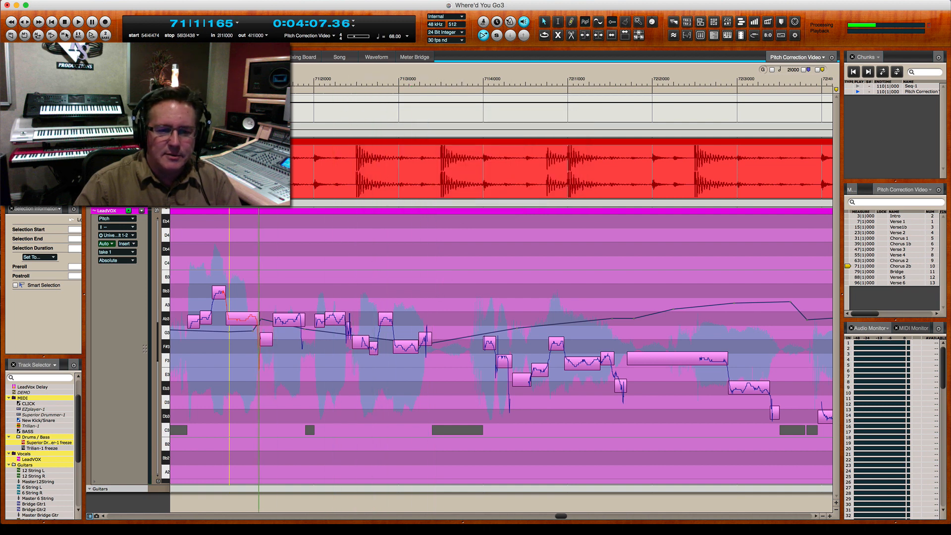
key(space)
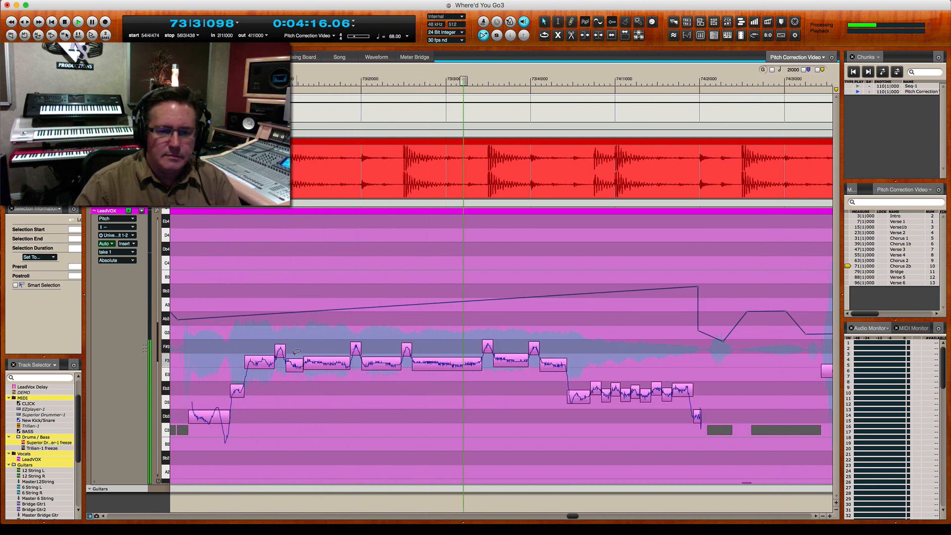
key(space)
drag(286, 335, 339, 379)
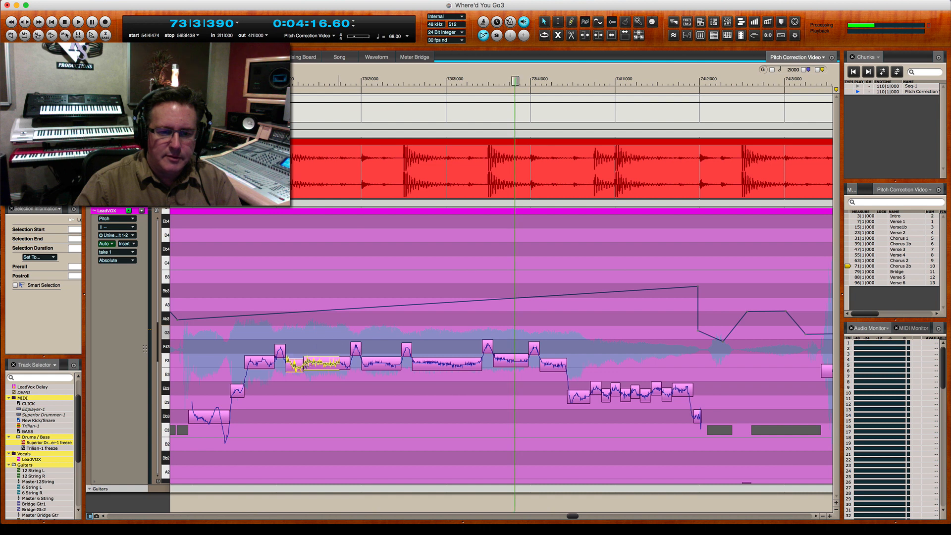
click(300, 372)
double_click(298, 365)
double_click(330, 366)
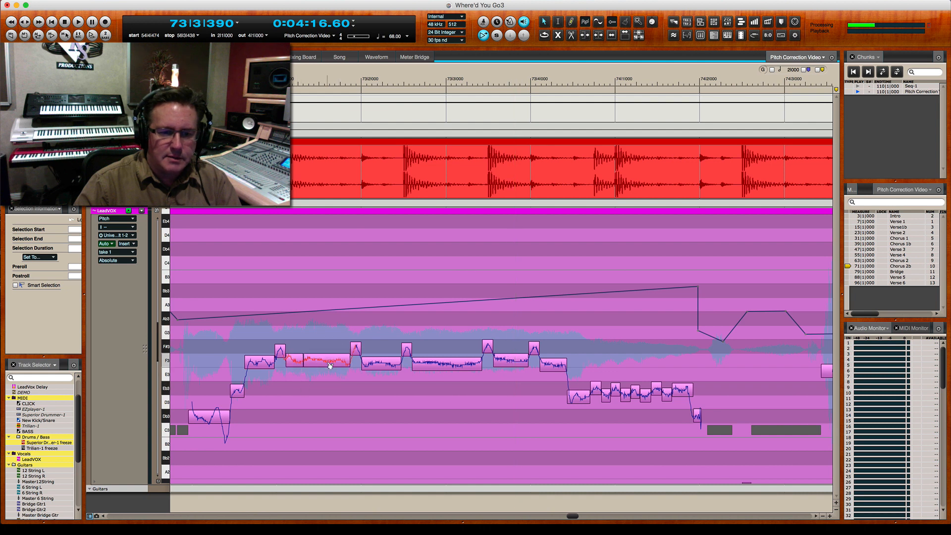
double_click(389, 365)
double_click(446, 366)
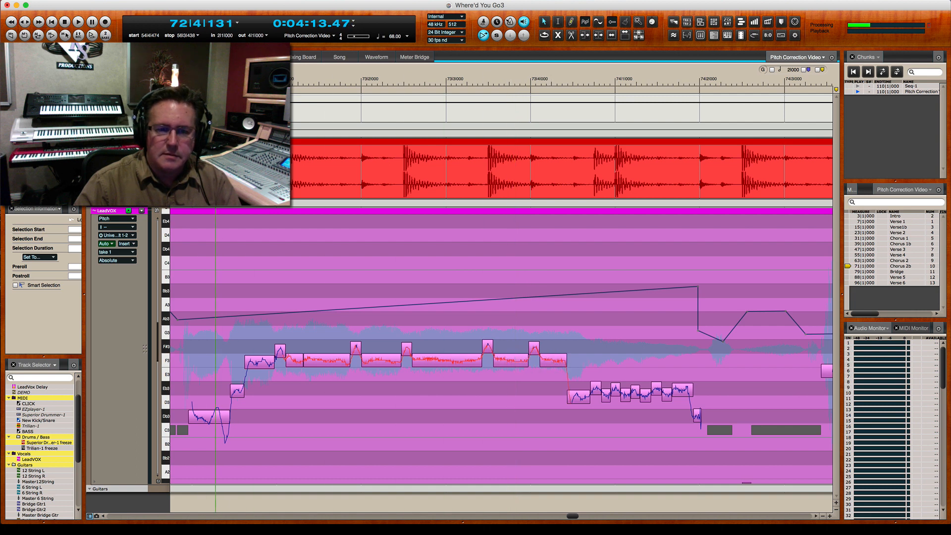
- Replay from 72|4|131 and correct the run of short segments around Eb3 leading into 74|2|000
key(space)
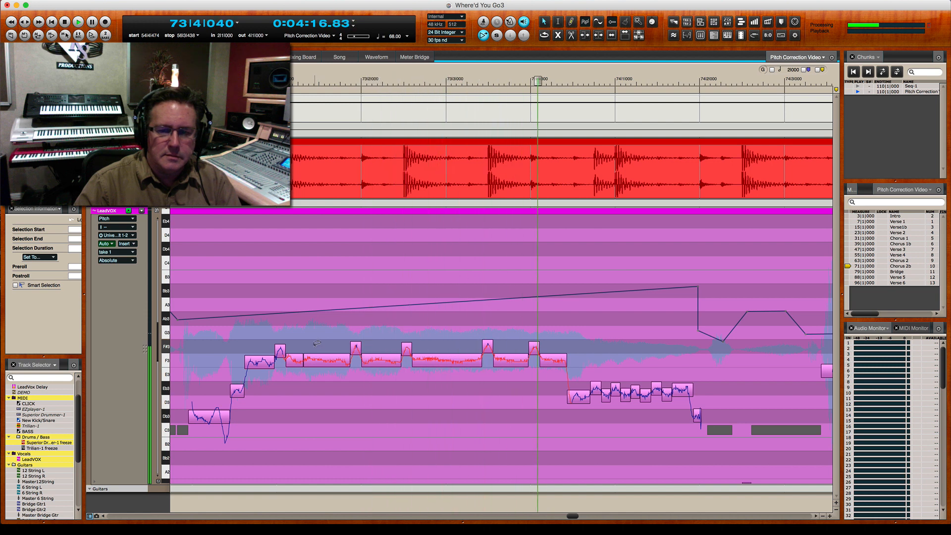
key(space)
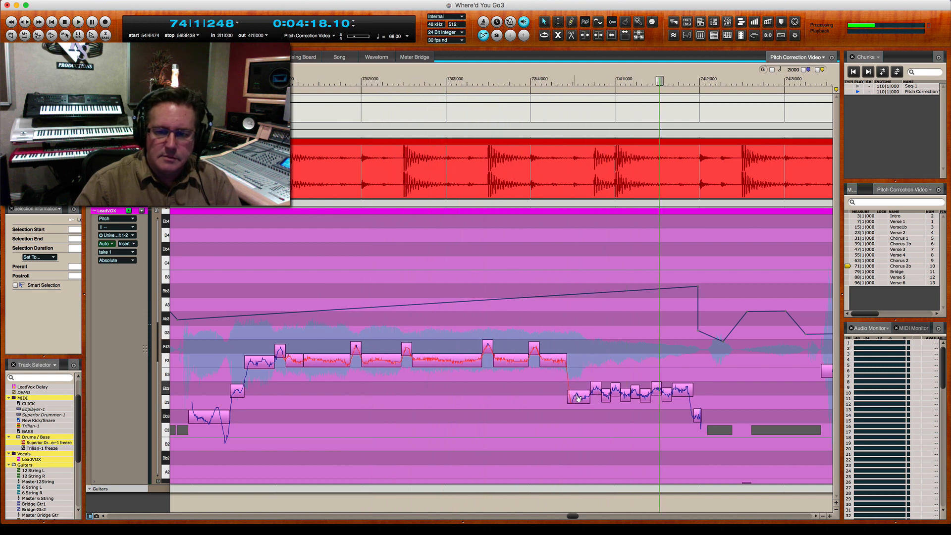
drag(582, 399, 682, 388)
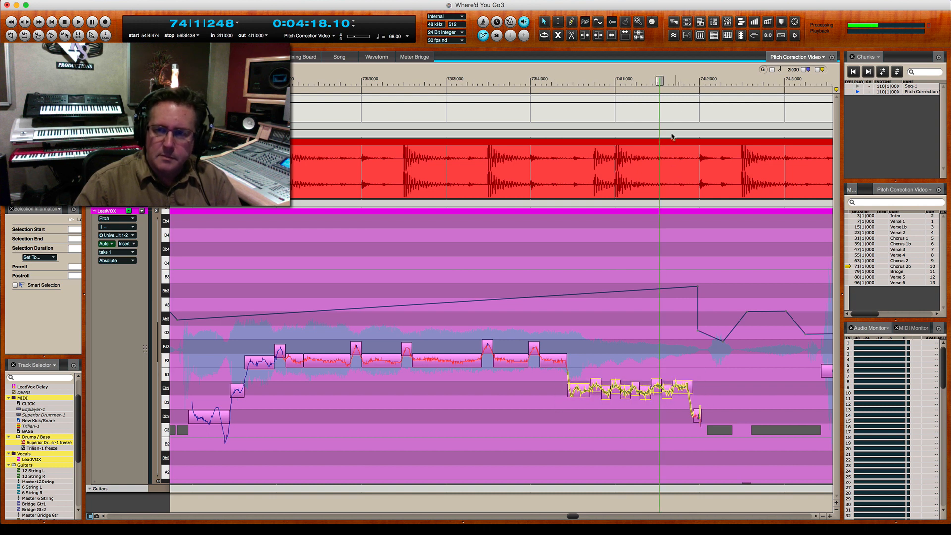
- Audition on into measure 75, replay from measure 74 and snap the segment starting at 74|4|000 to F#3
drag(659, 82, 438, 78)
key(space)
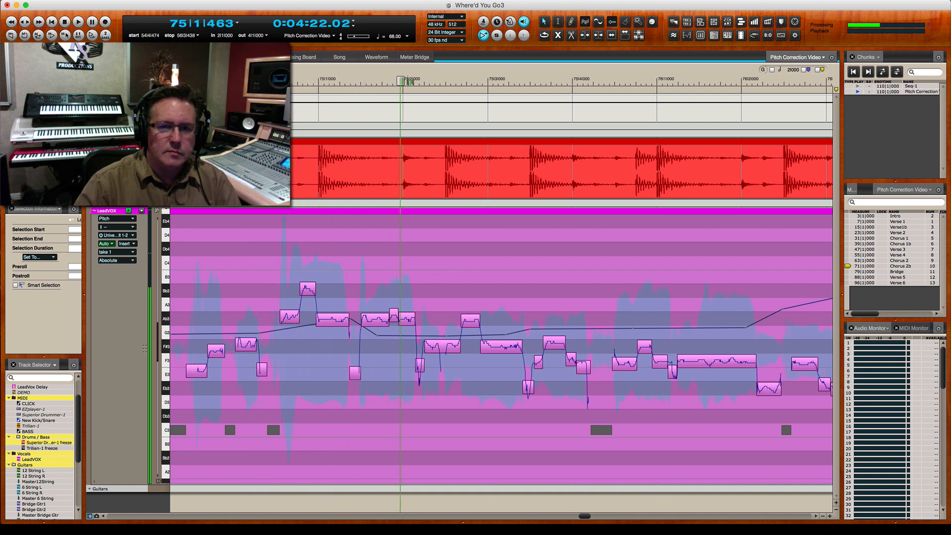
drag(402, 80, 177, 80)
key(space)
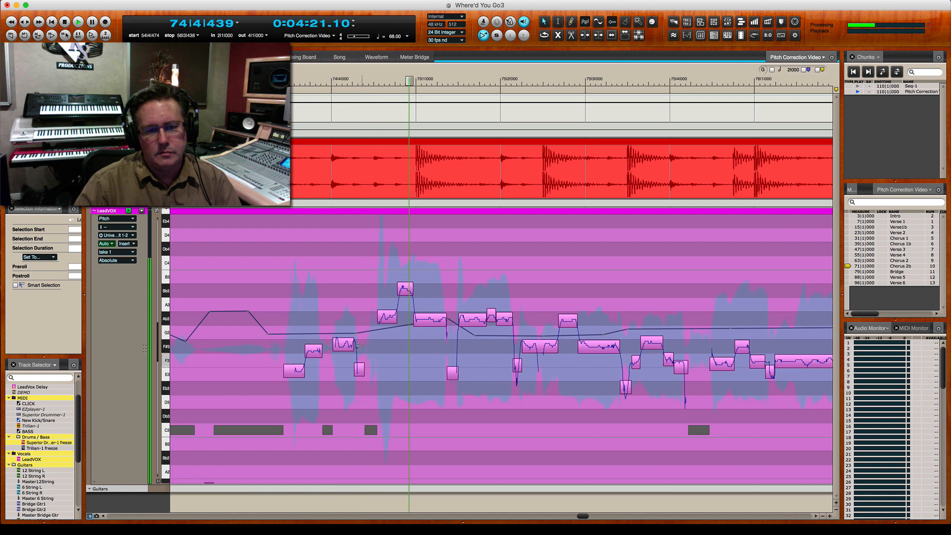
key(space)
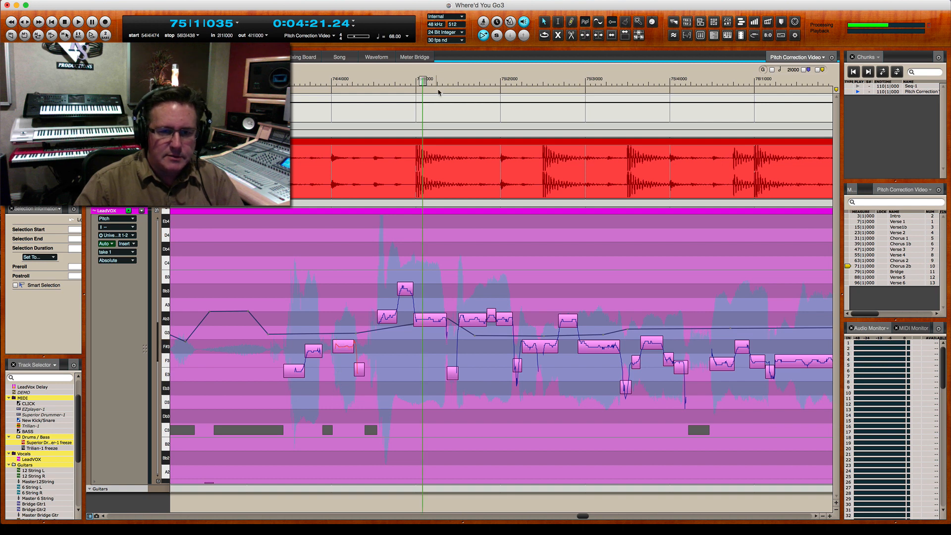
- Replay the end of measure 74 and move the boundary between the segment at 74|4|000 and the short one following it earlier
key(space)
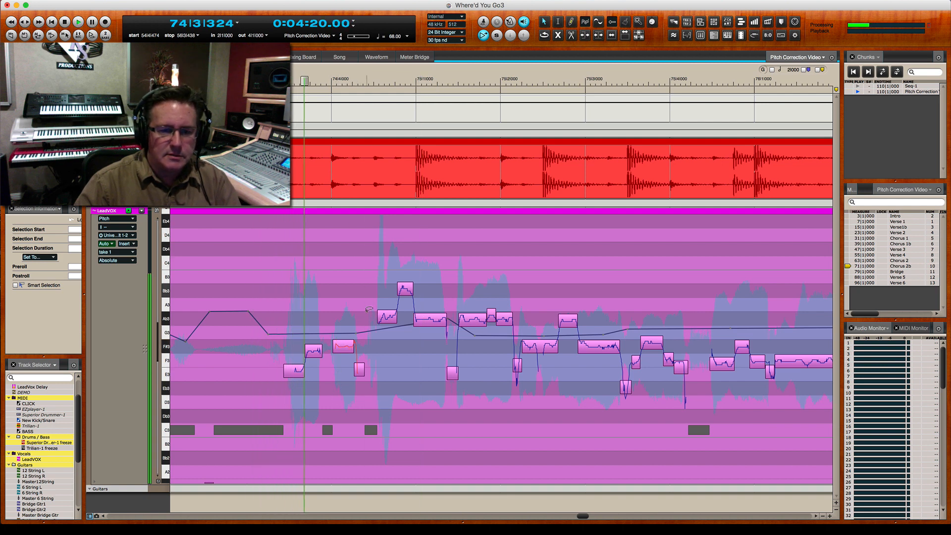
key(space)
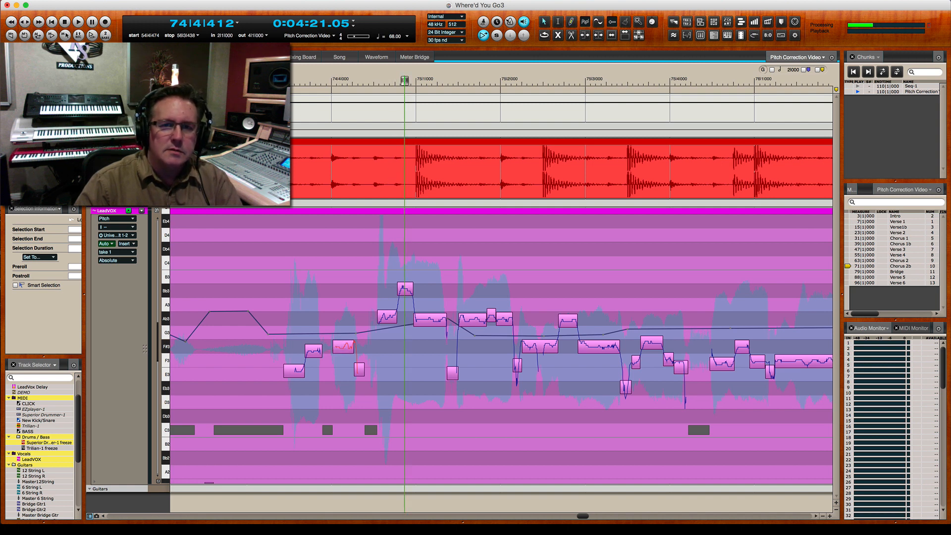
key(space)
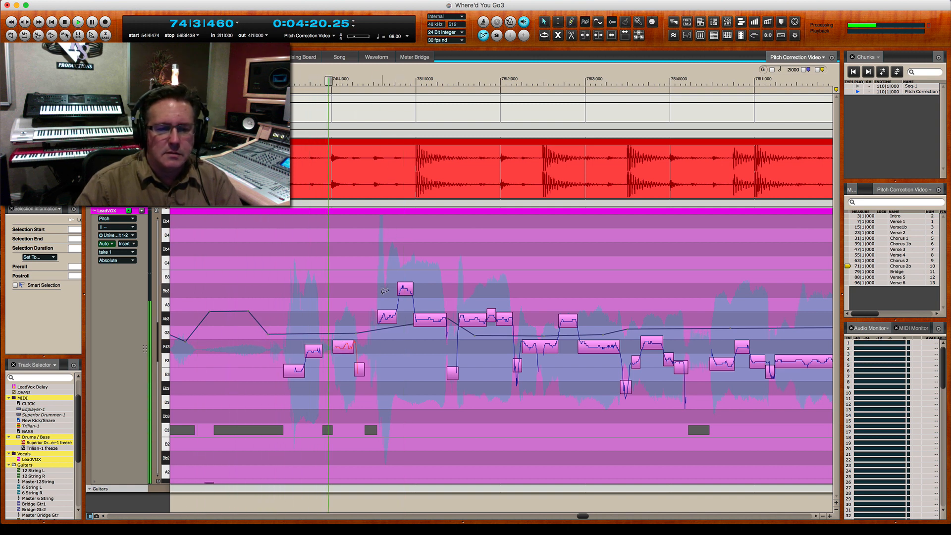
key(space)
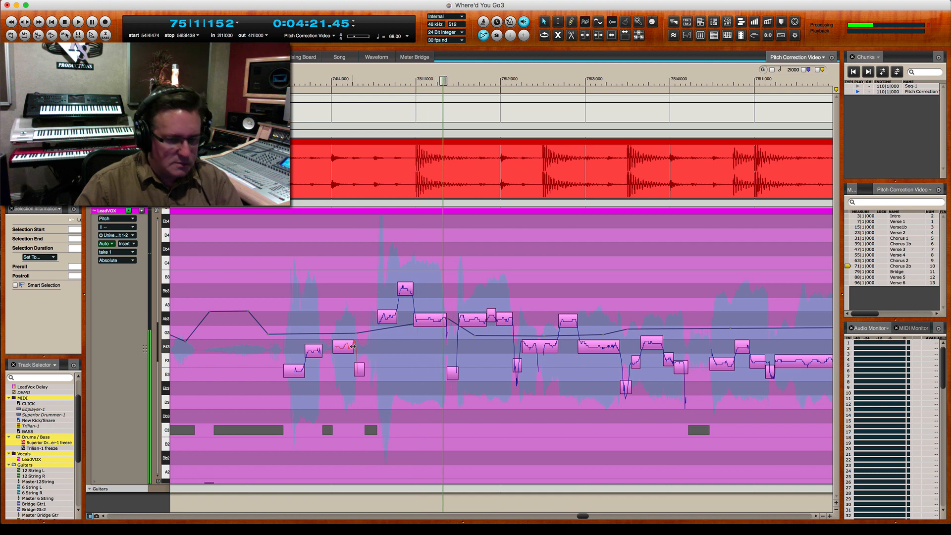
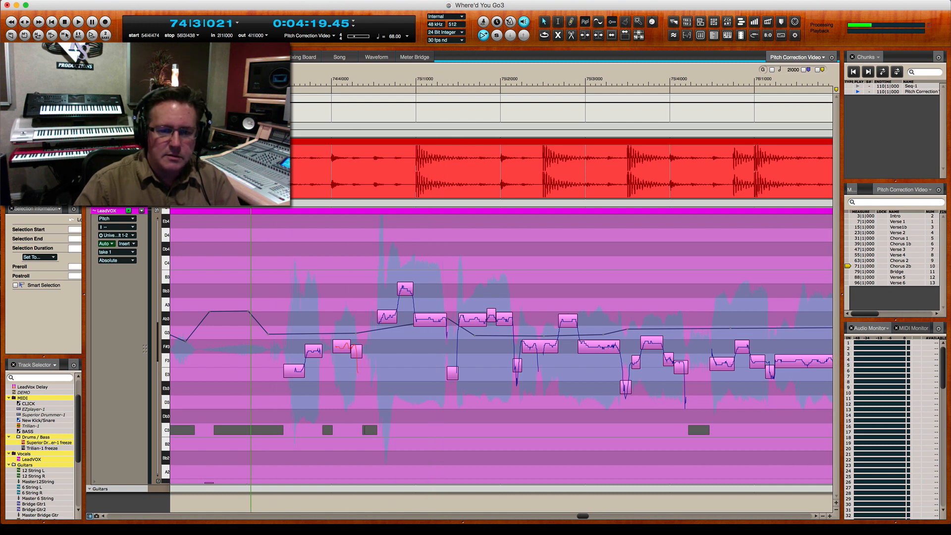
- Audition through measures 75 and 76, snapping the segment just before 75|4|000 to F#3 and the one just before 76|3|000 to F3
key(space)
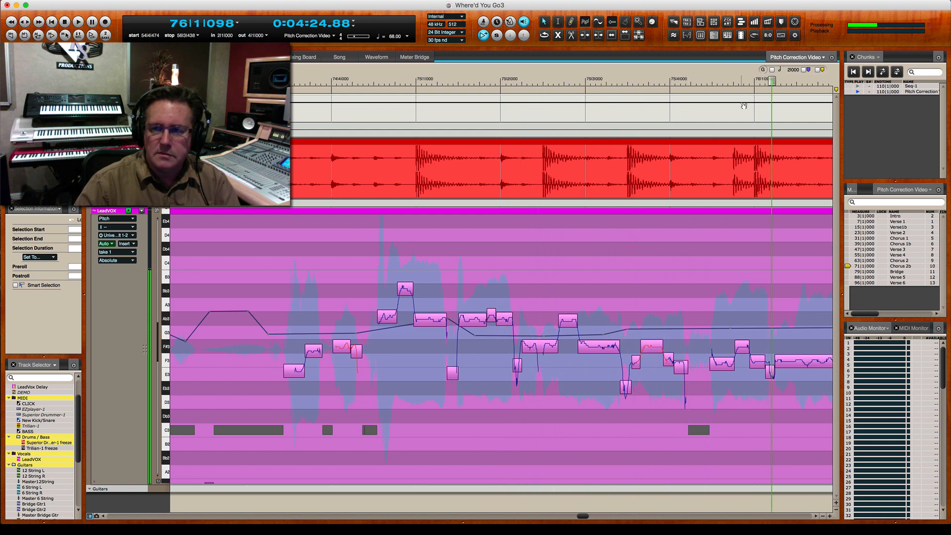
drag(773, 82, 497, 81)
key(space)
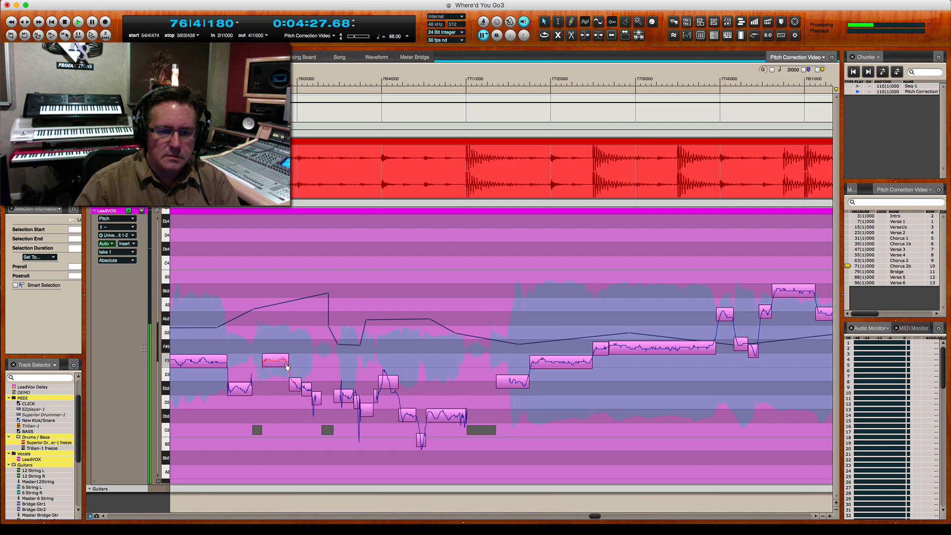
- Replay from the end of 76|1, snap the short segment midway between 76|3|000 and 76|4|000 to Eb3, and resume playback
key(space)
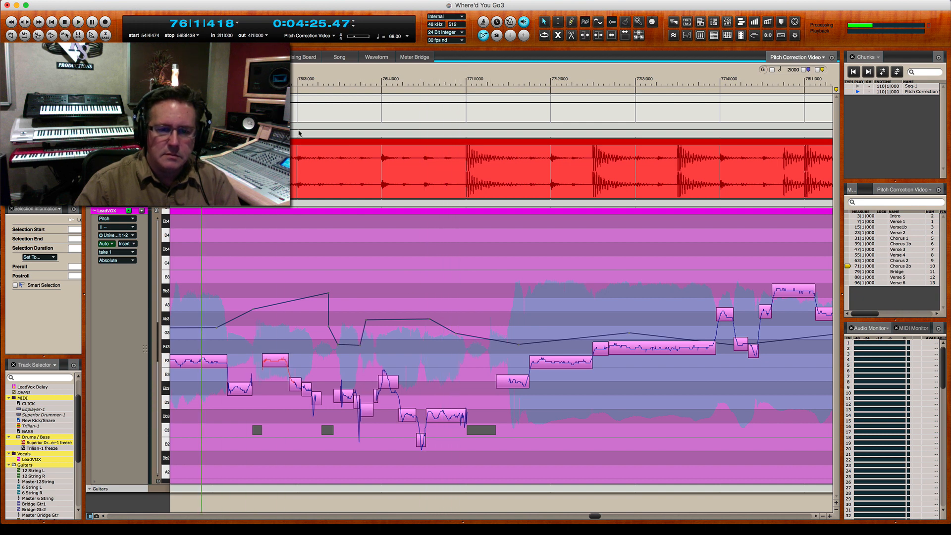
key(space)
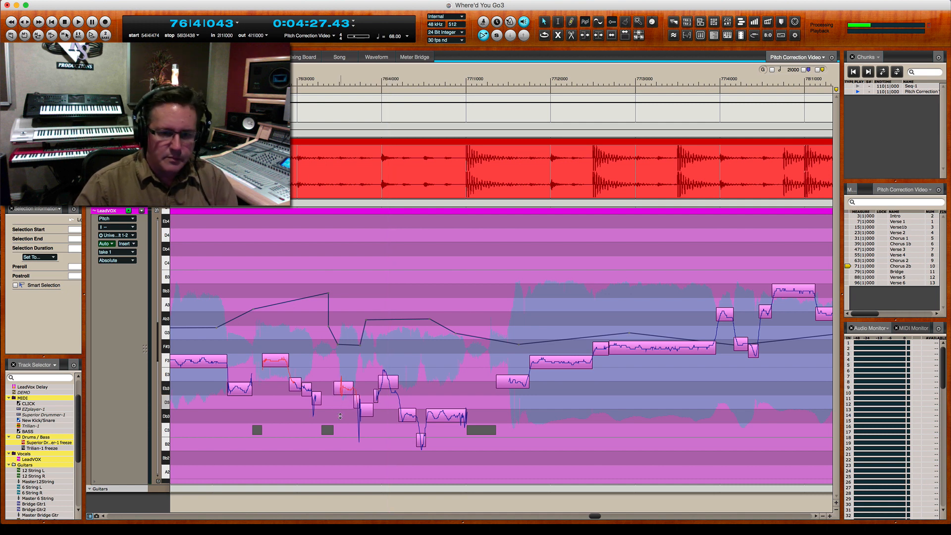
key(space)
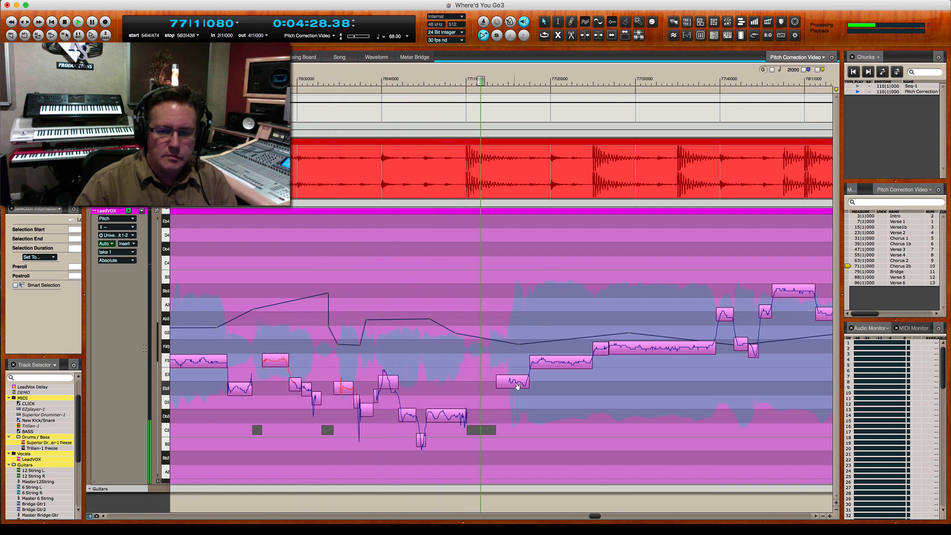
- During playback, snap the two long segments in measure 77, the one after 78|4|000 and the one at 79|3|000 to their nearest notes
click(570, 363)
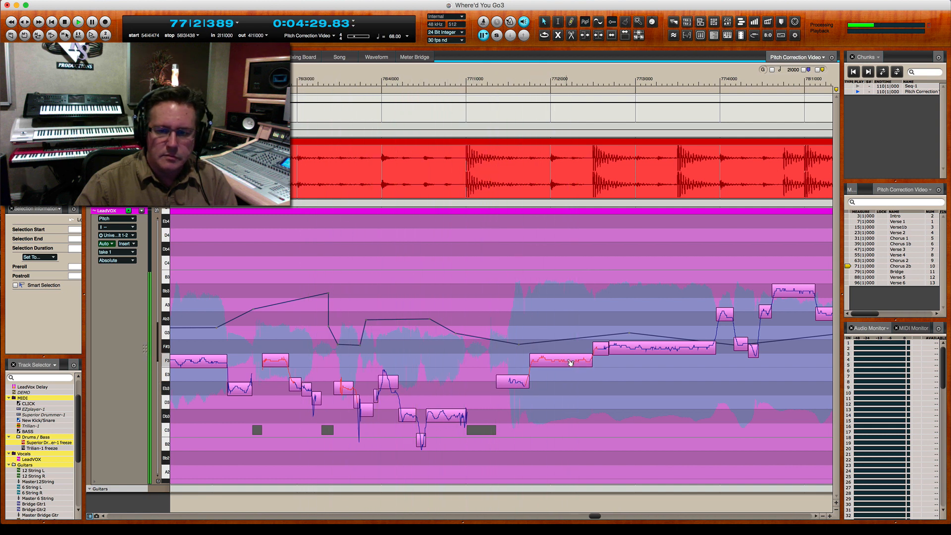
shift+click(625, 350)
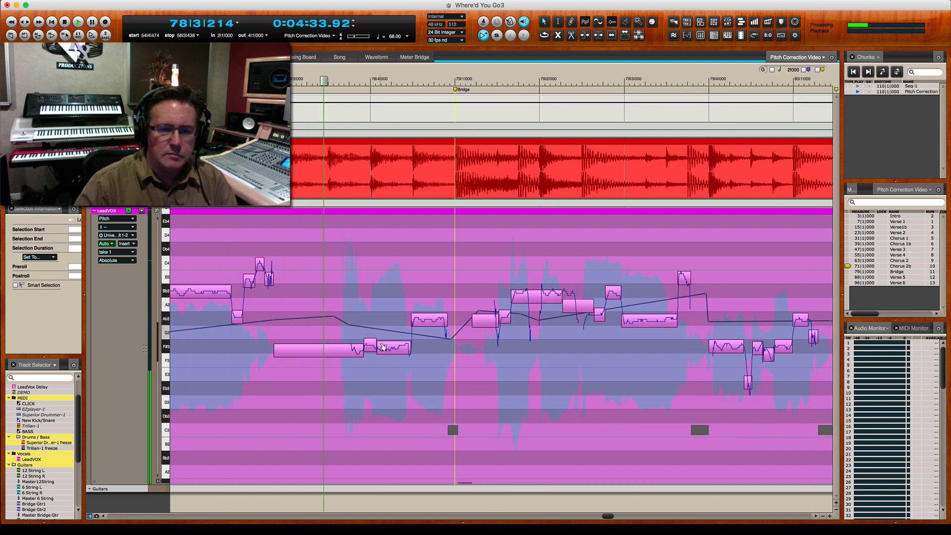
click(389, 351)
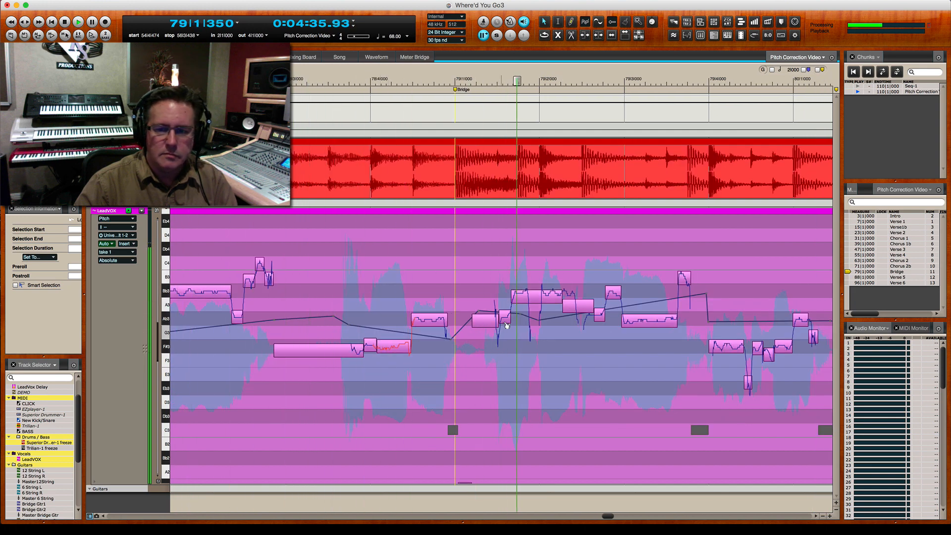
click(625, 317)
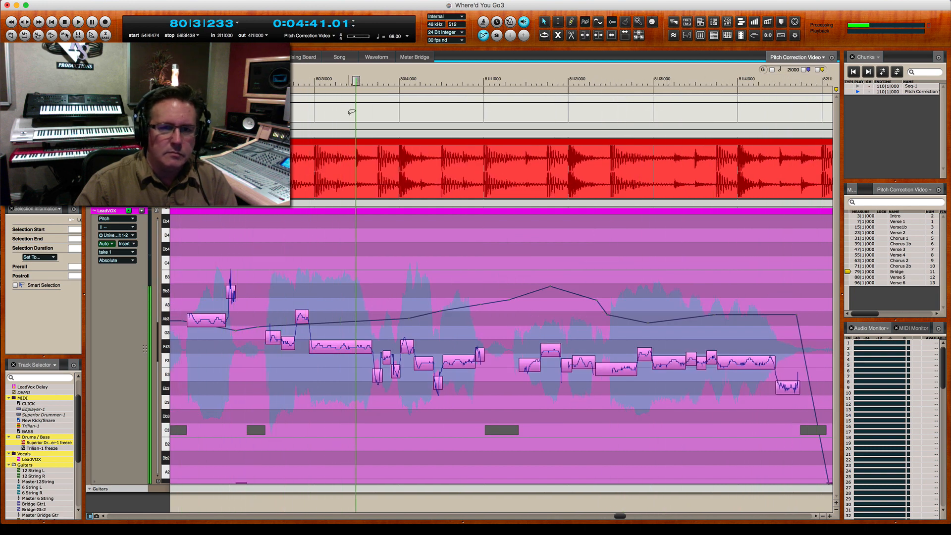
- Replay from measure 80, merge the two small segments leading into 80|3|000 and snap the merged segment to F#3
drag(357, 83, 181, 82)
key(space)
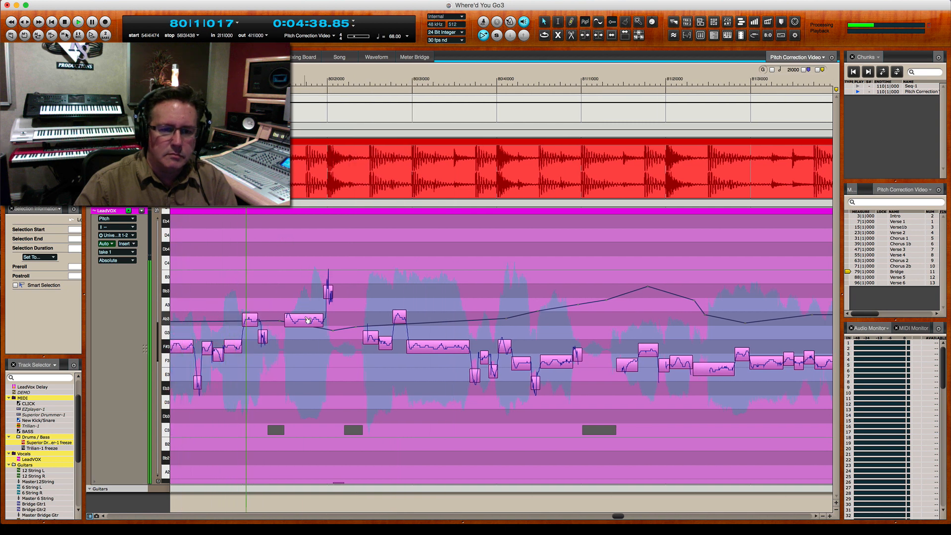
key(space)
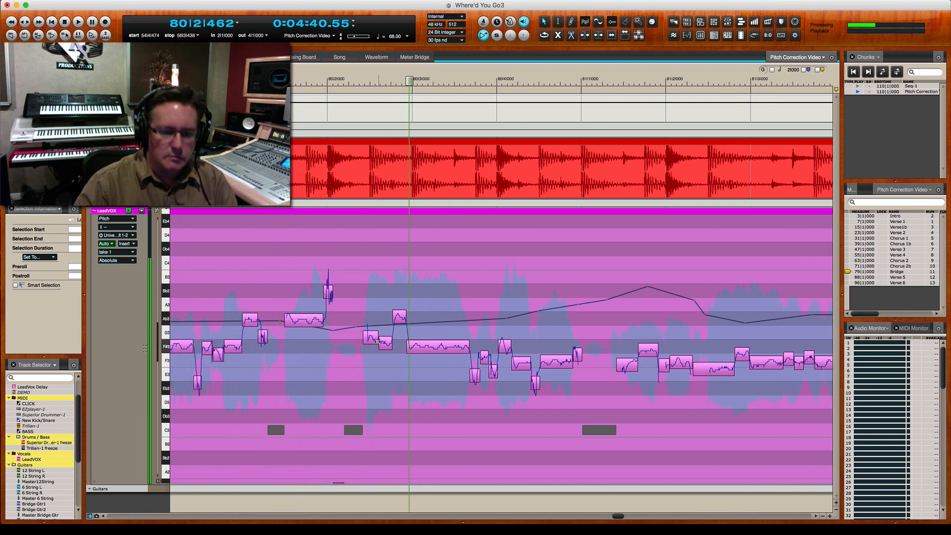
click(378, 342)
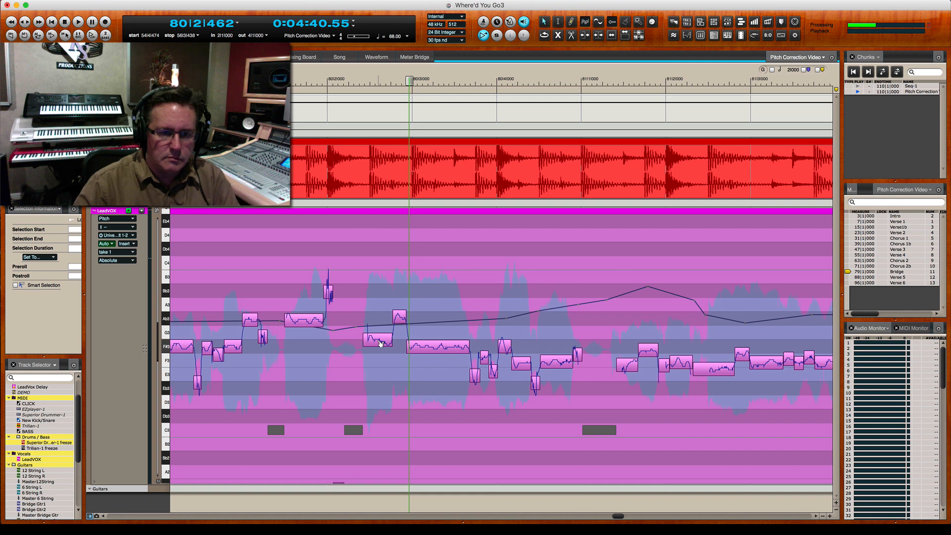
click(380, 342)
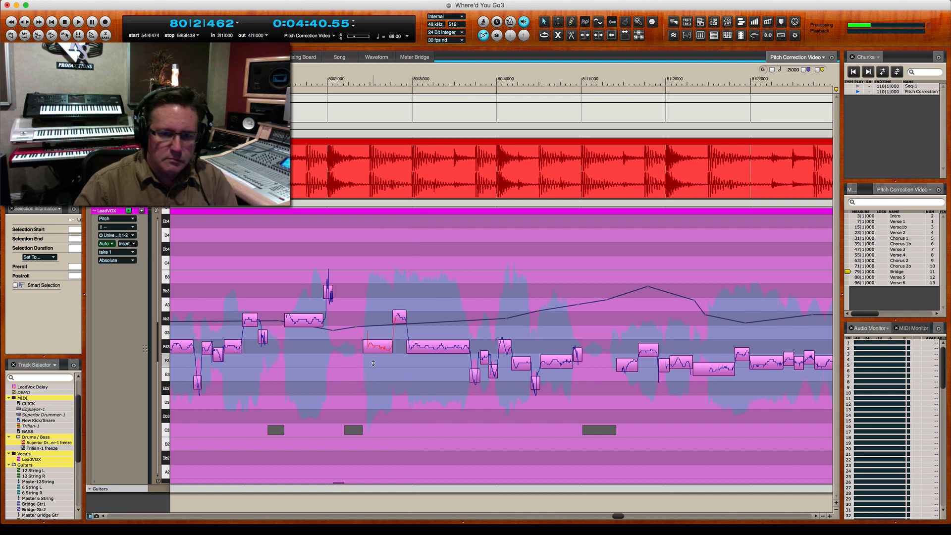
- Audition on into measure 81 and snap the segment just before 81|2|000 to F#3
click(410, 102)
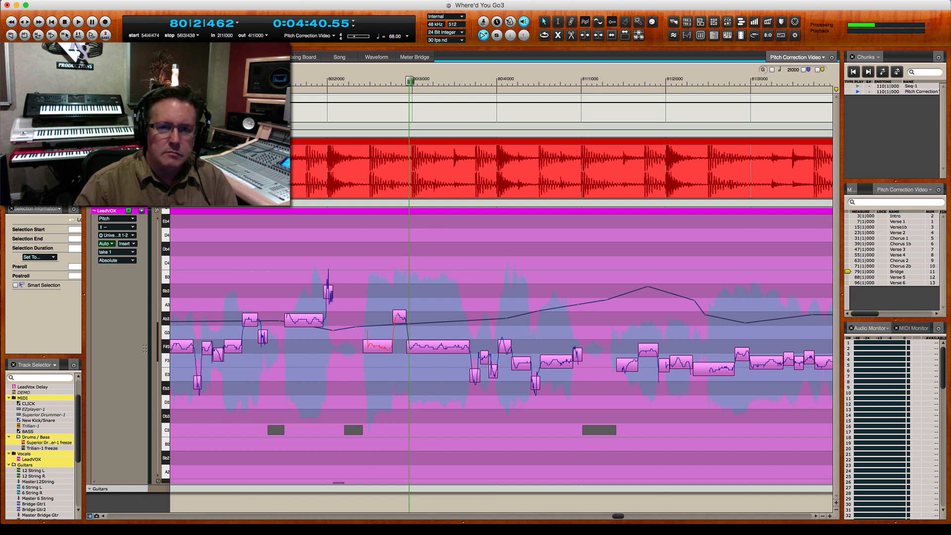
key(space)
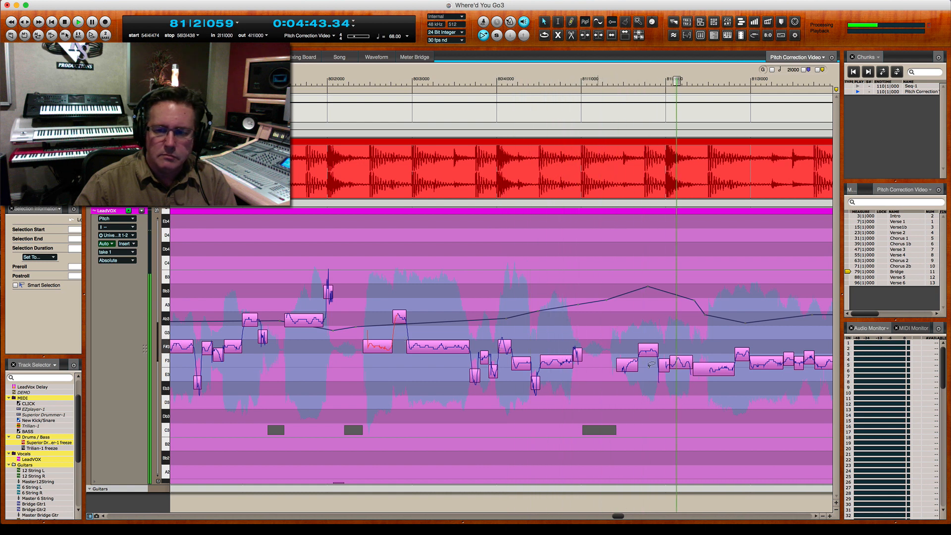
key(space)
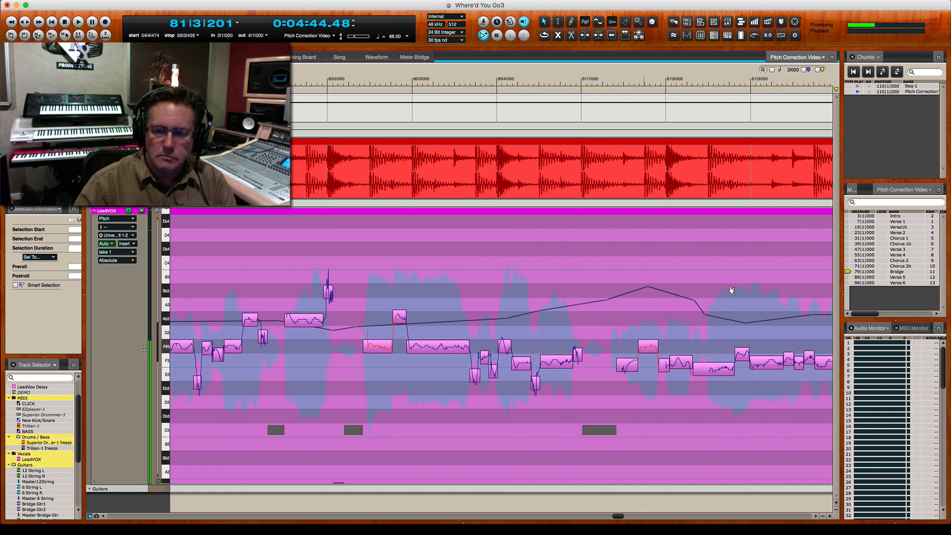
- Replay from the start of measure 81, then snap the long segment after 81|2|000 to F3 and the short one following it to F#3
click(611, 81)
key(space)
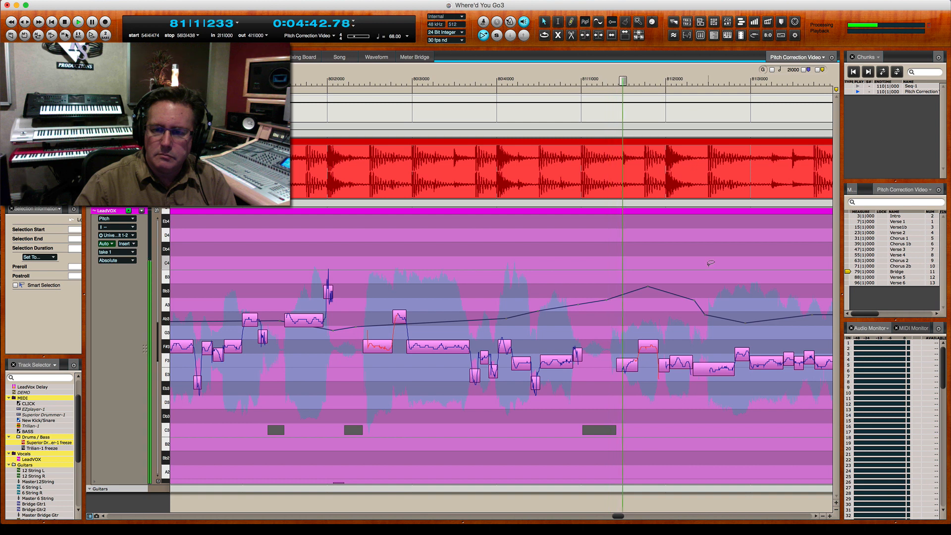
key(space)
drag(714, 371, 714, 362)
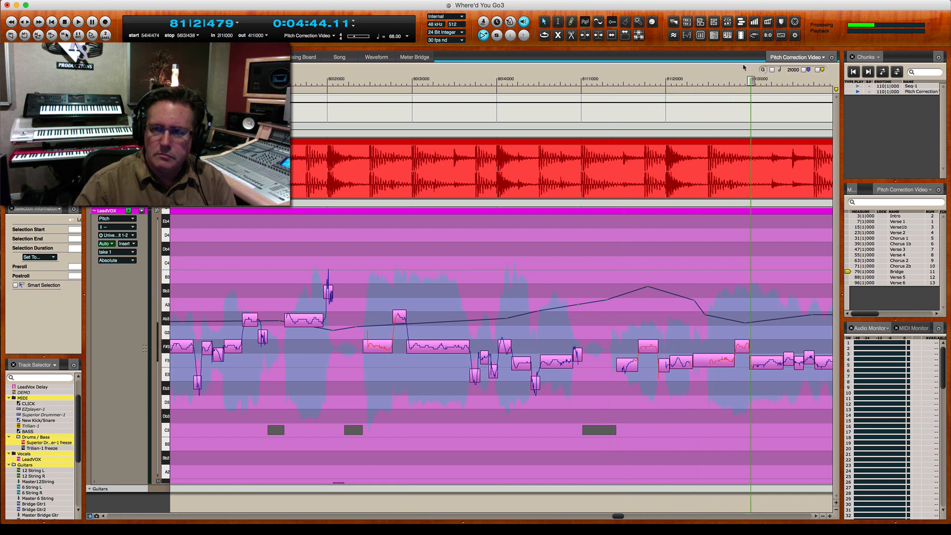
- Audition the rest of measure 81 and snap the segments from 81|3|000 through the phrase's end to their nearest notes
key(space)
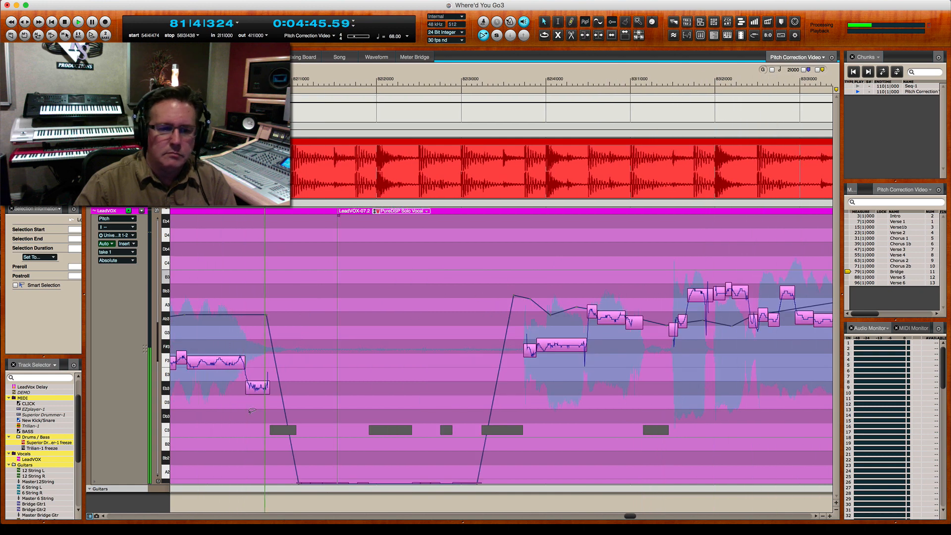
drag(301, 397, 360, 324)
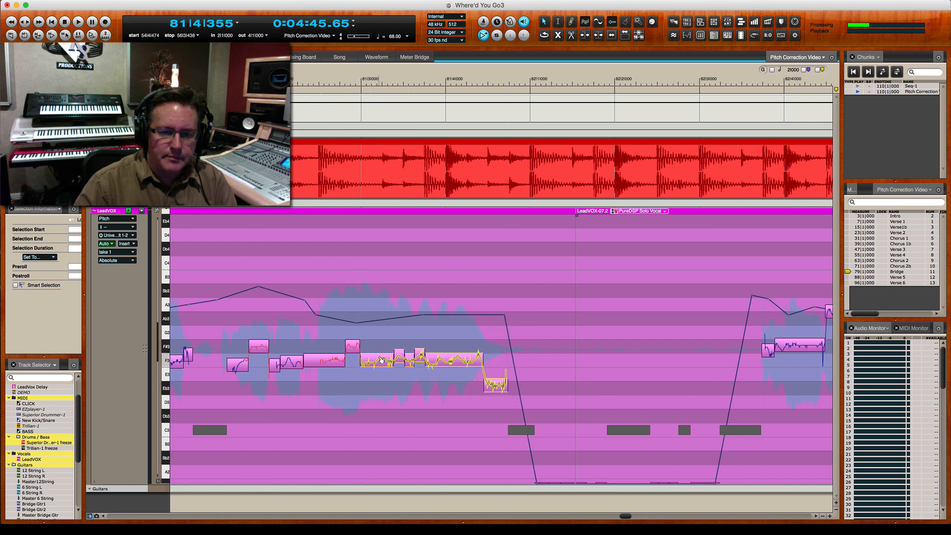
key(space)
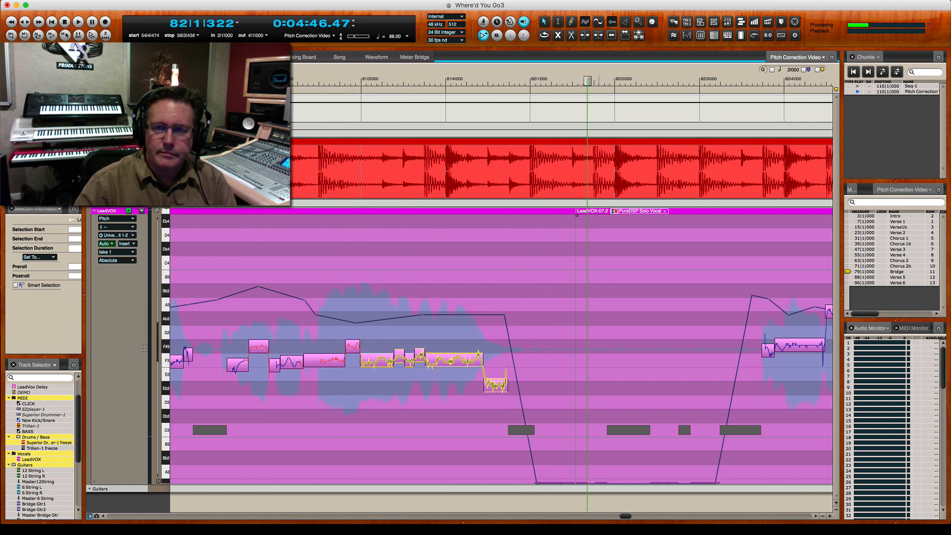
- Replay from just after 81|1|000, merge the two small segments around 81|2|000 and snap the merged segment to F3
drag(588, 81, 210, 80)
key(space)
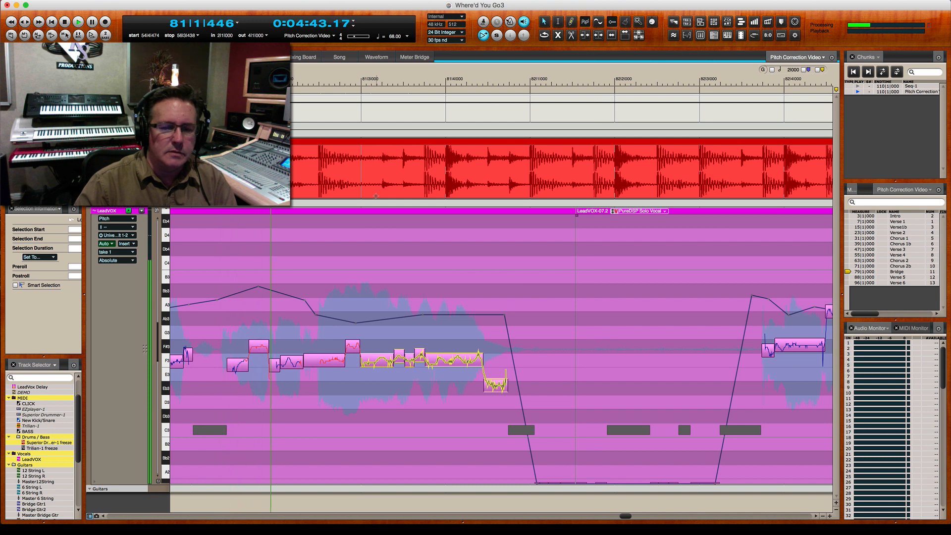
key(space)
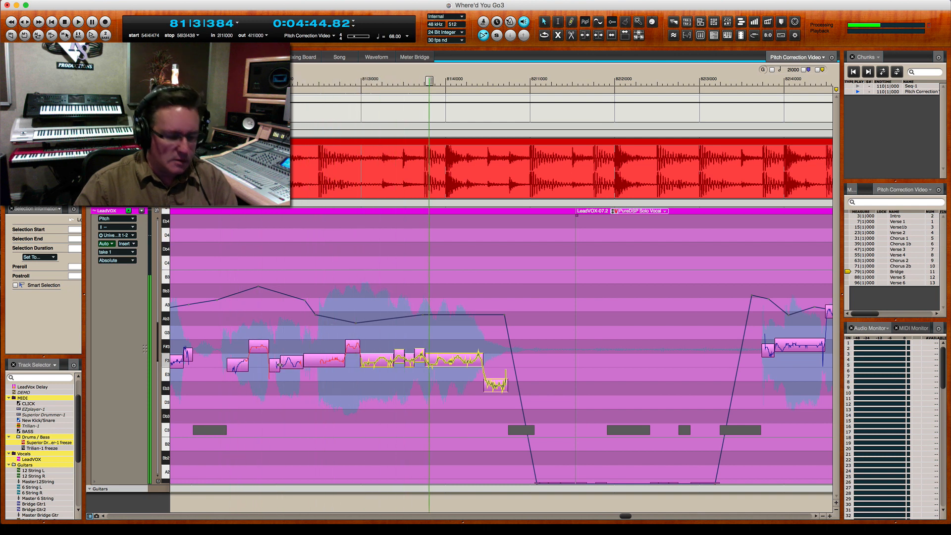
key(e)
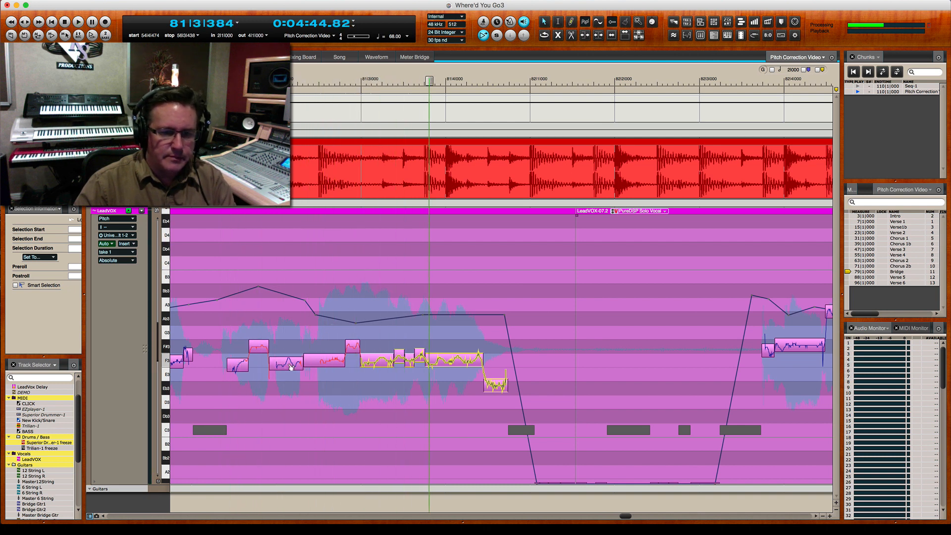
drag(290, 366, 289, 361)
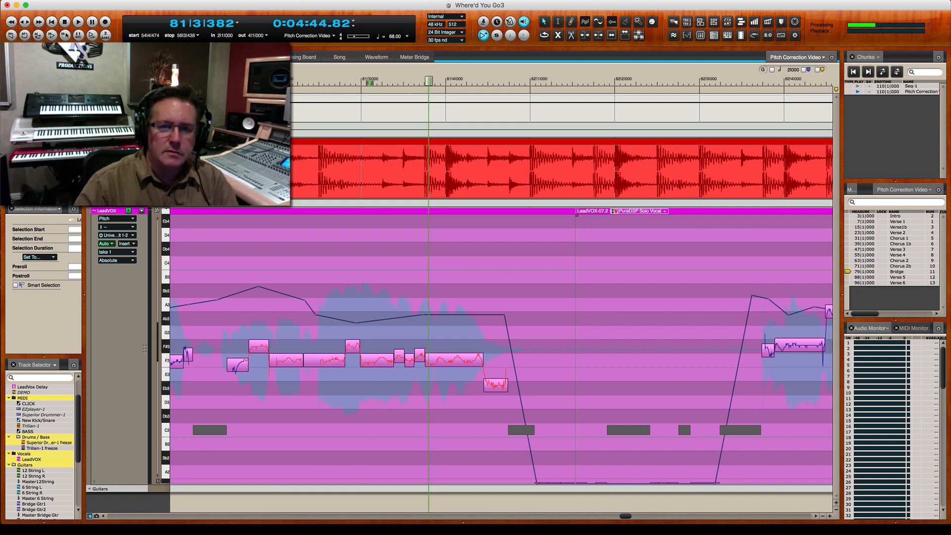
- Audition through measure 83, tune the long segment after 83|3|000 close to Ab3, and replay from near the measure's start
key(space)
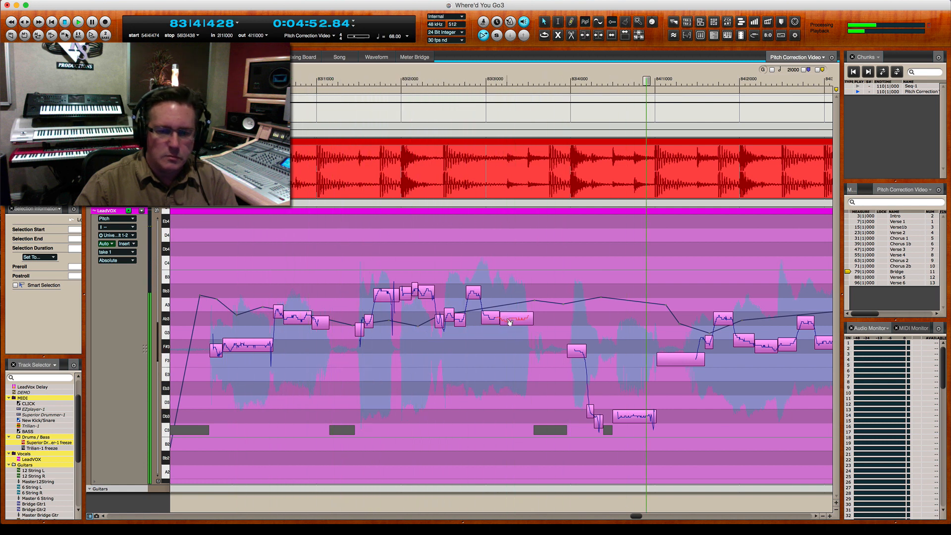
key(space)
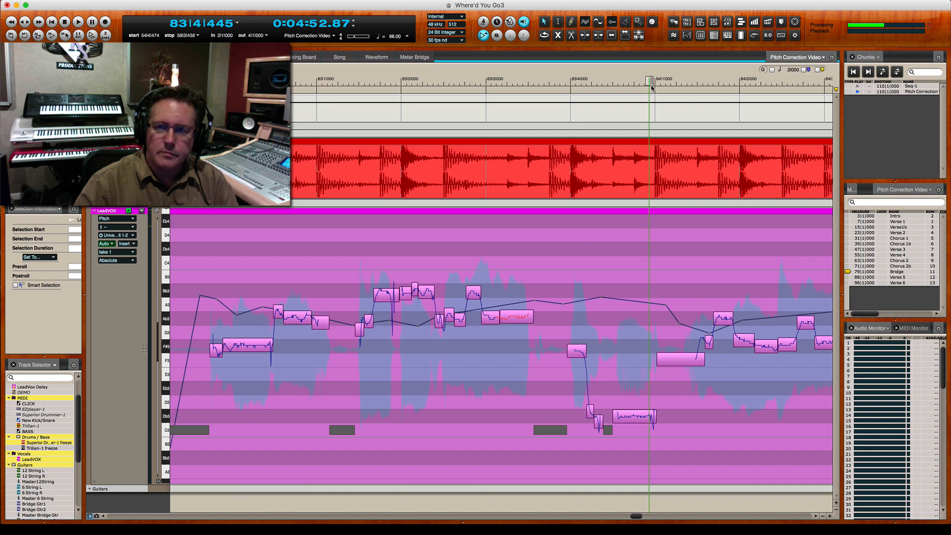
drag(650, 82, 332, 82)
key(space)
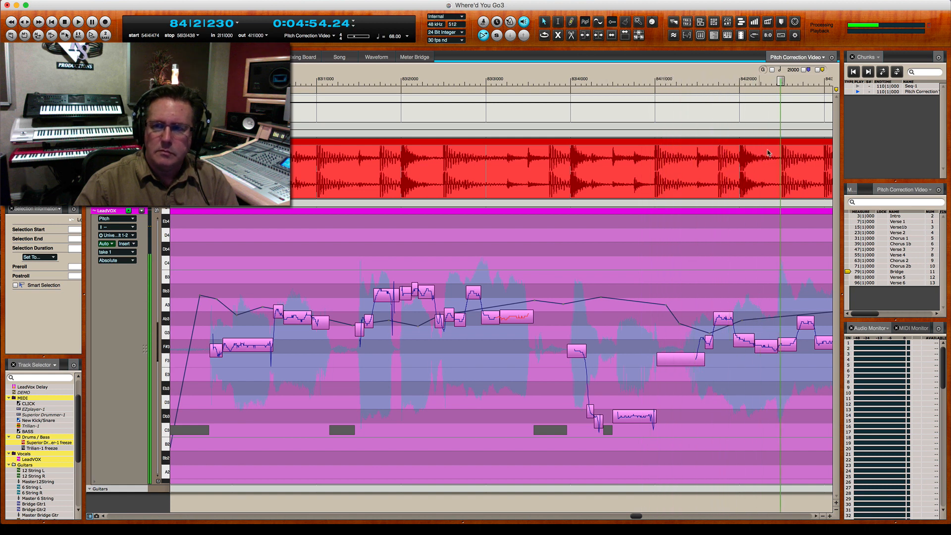
- Replay into measure 84, snapping the segment at 84|2|000 and the long one after 84|3|000 to F#3, and the short one between to Ab3
drag(780, 80, 412, 107)
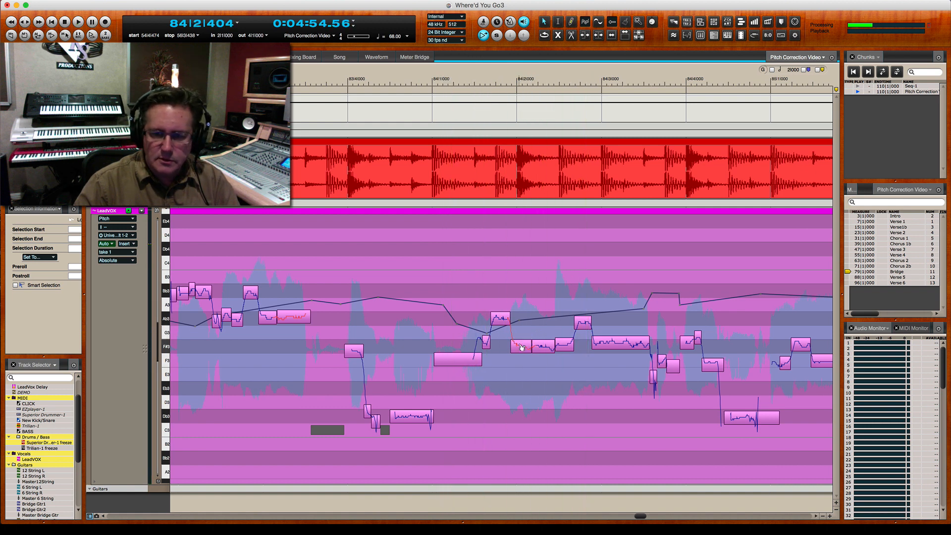
drag(586, 88, 424, 89)
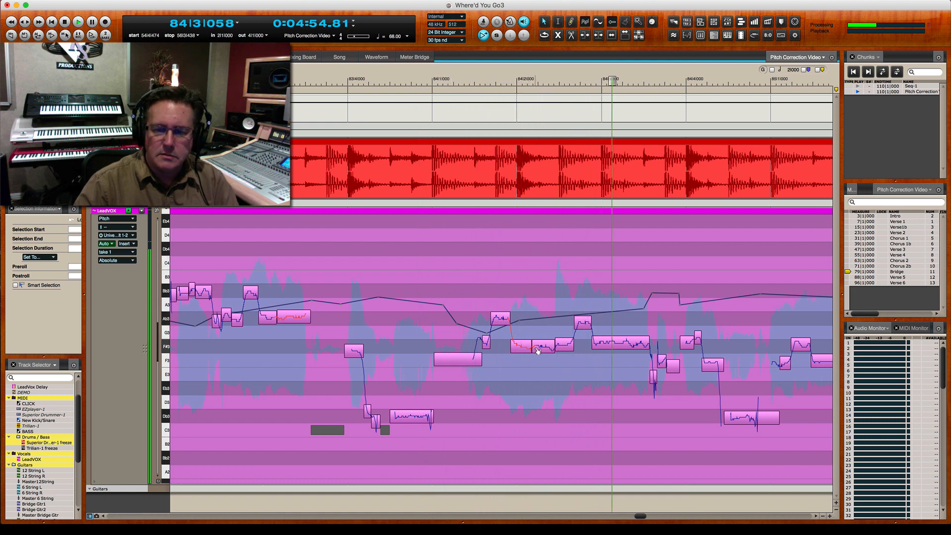
drag(587, 325, 589, 324)
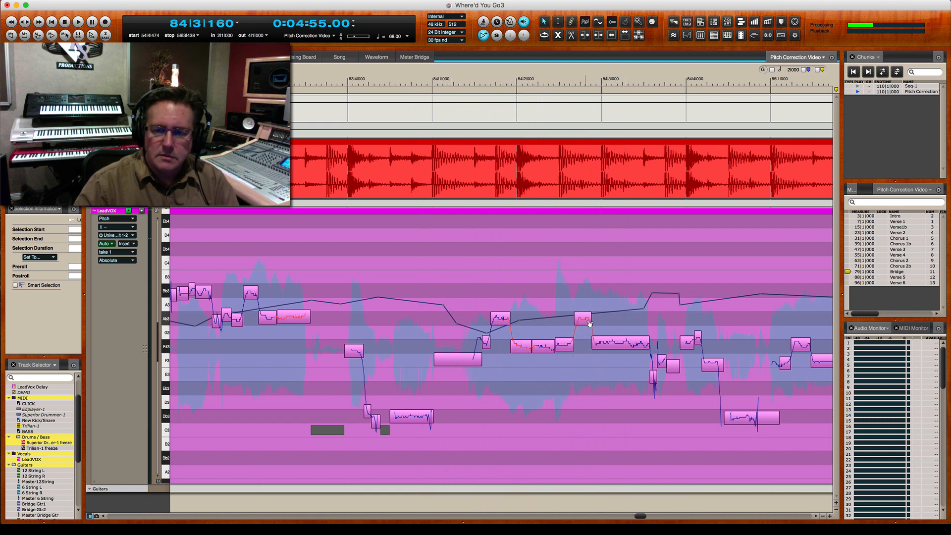
double_click(610, 346)
- Replay from just before measure 84 and merge the two small adjoining segments around 84|4|000
key(space)
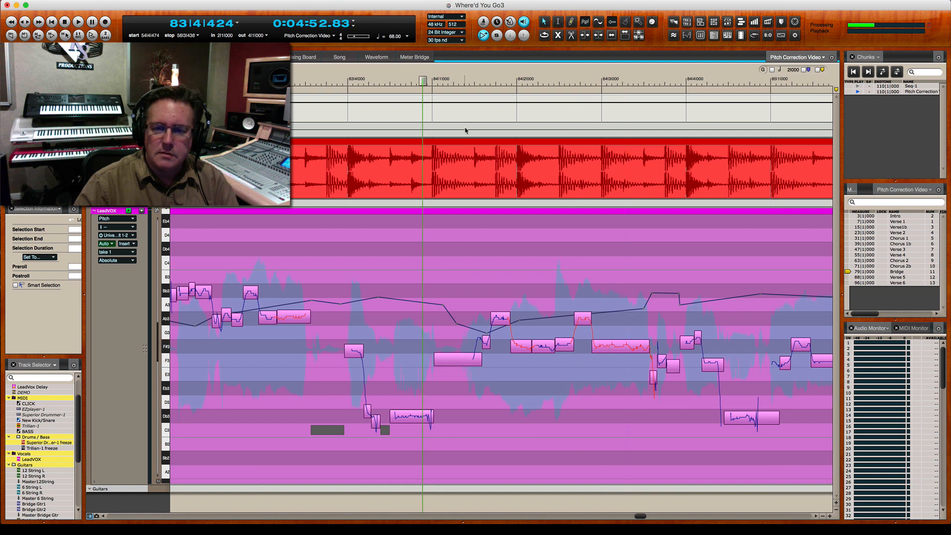
key(space)
key(x)
click(694, 345)
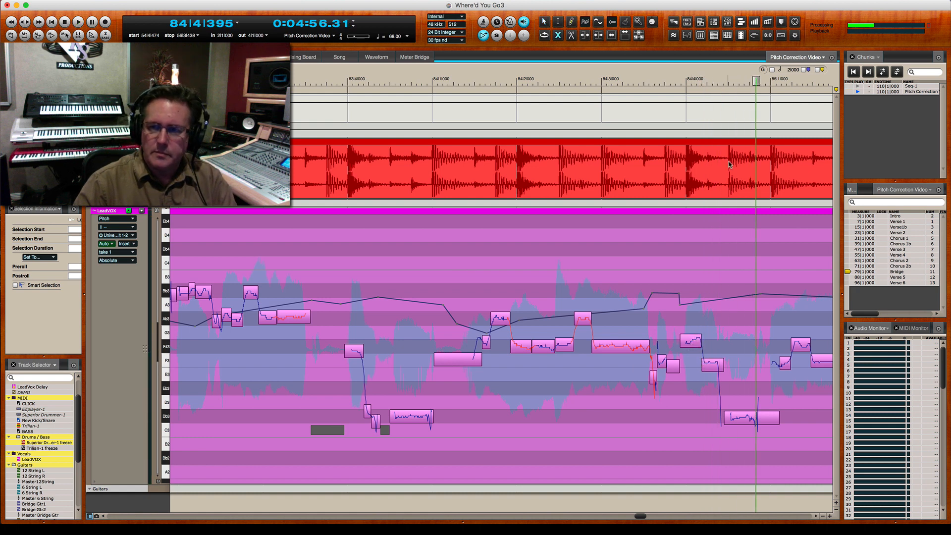
- Replay from around 84|3|000, then snap the merged segment at 84|4|000 to F#3 and the one after it to F3
key(space)
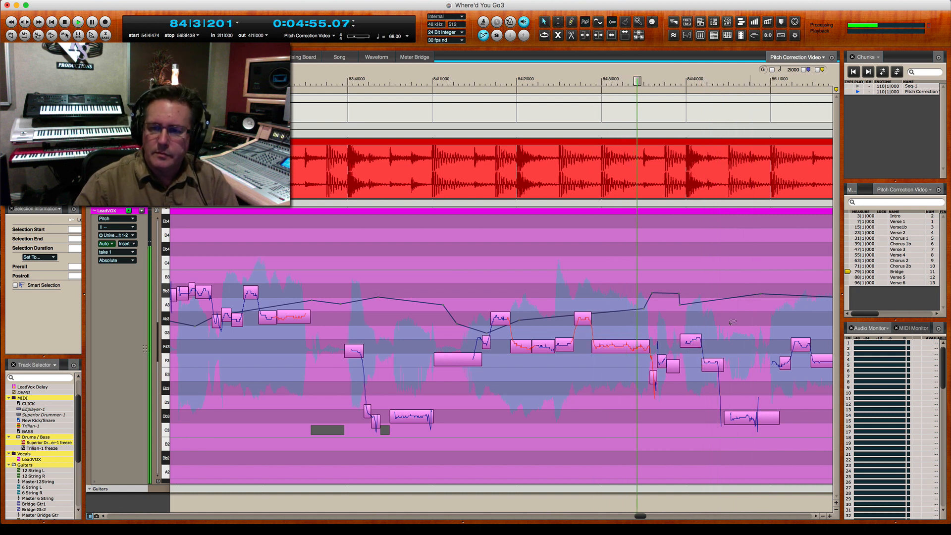
key(space)
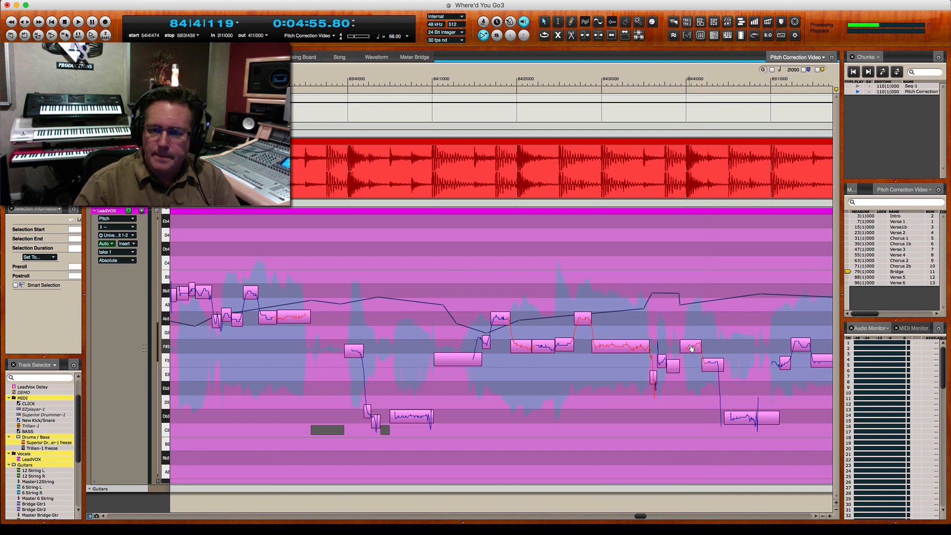
drag(714, 370, 713, 366)
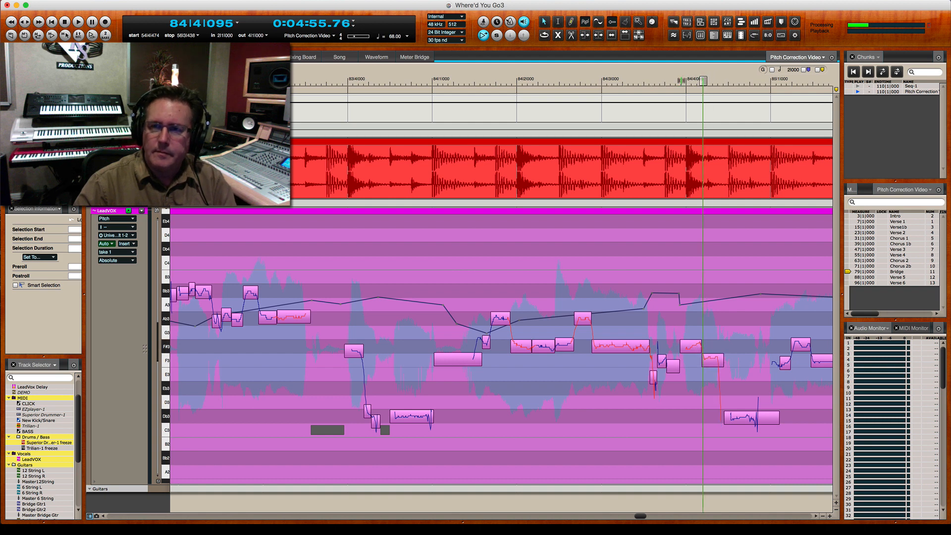
- Audition on into measure 85 and snap the short segment just before 85|3|000 to F#3
key(space)
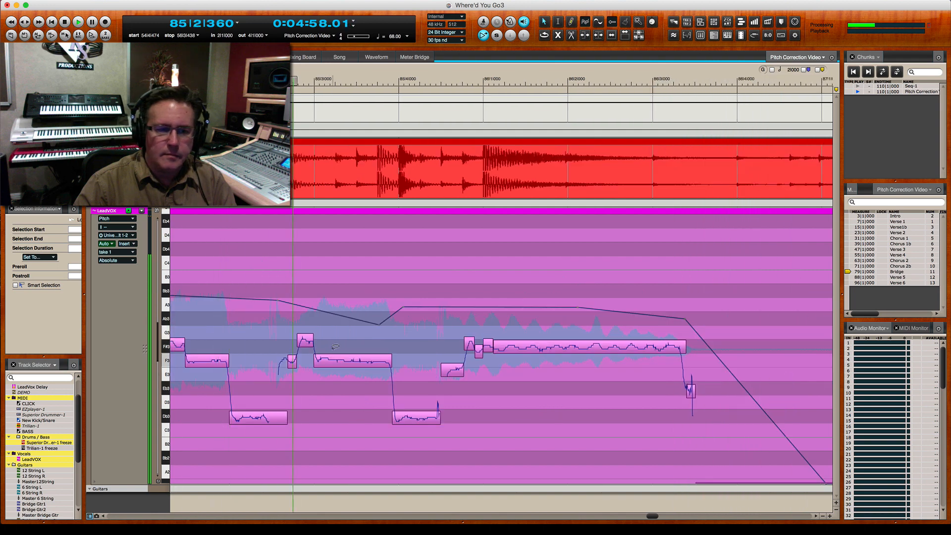
drag(306, 340, 308, 346)
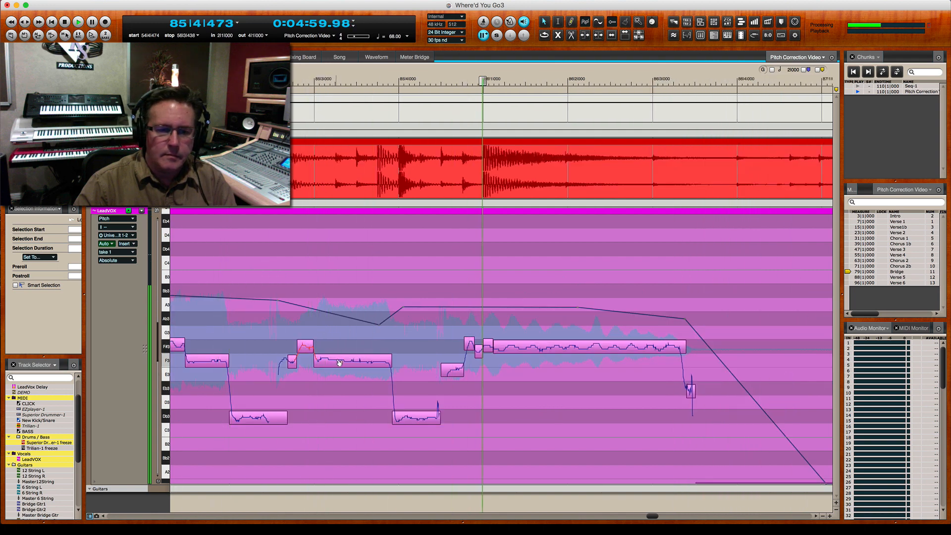
key(space)
- Audition on into measure 88, snapping the short segment midway between 87|4|000 and 88|1|000 to B3 and the one leading into 88|4|000 to F#3
key(space)
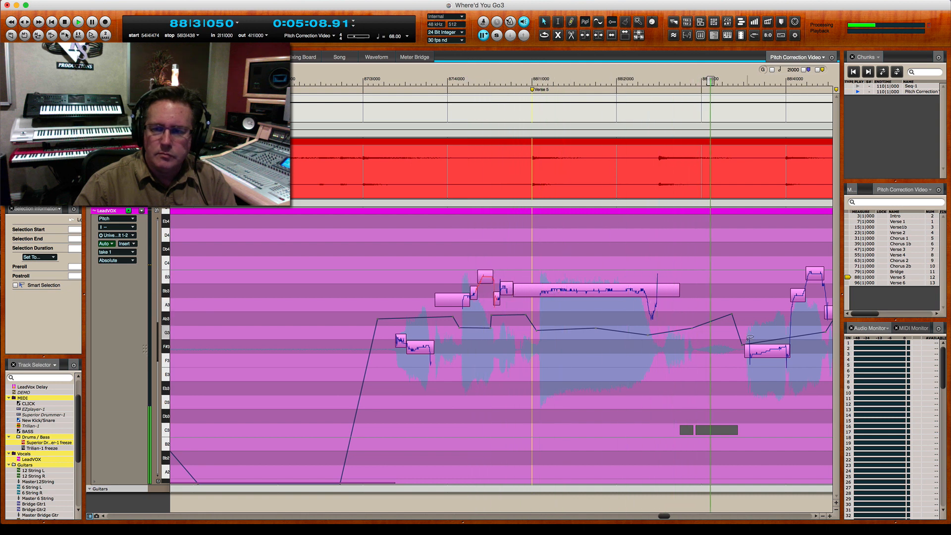
key(space)
drag(770, 357, 770, 352)
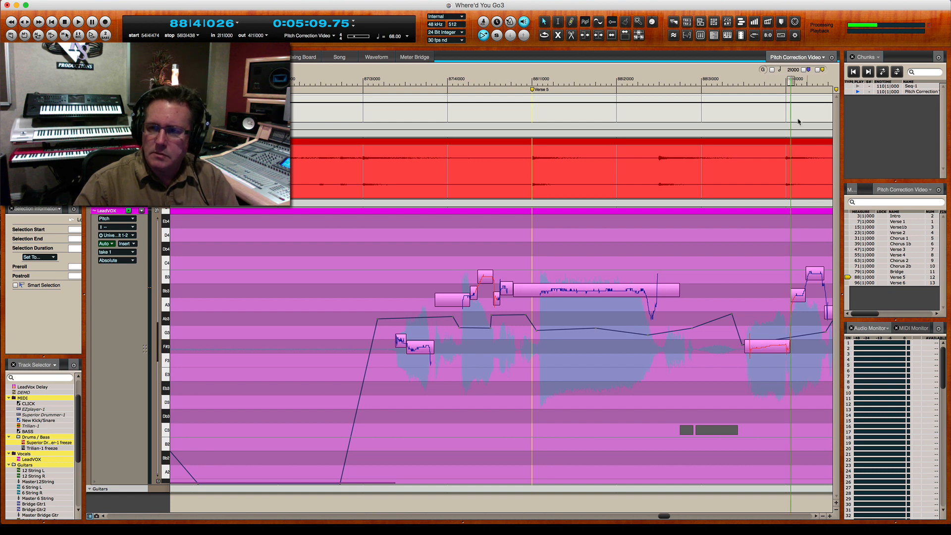
- Audition on to measure 91, snap the three adjoining segments between 91|1|000 and 91|2|000 to Bb3, B3 and Bb3, and replay from before 91|2|000
key(space)
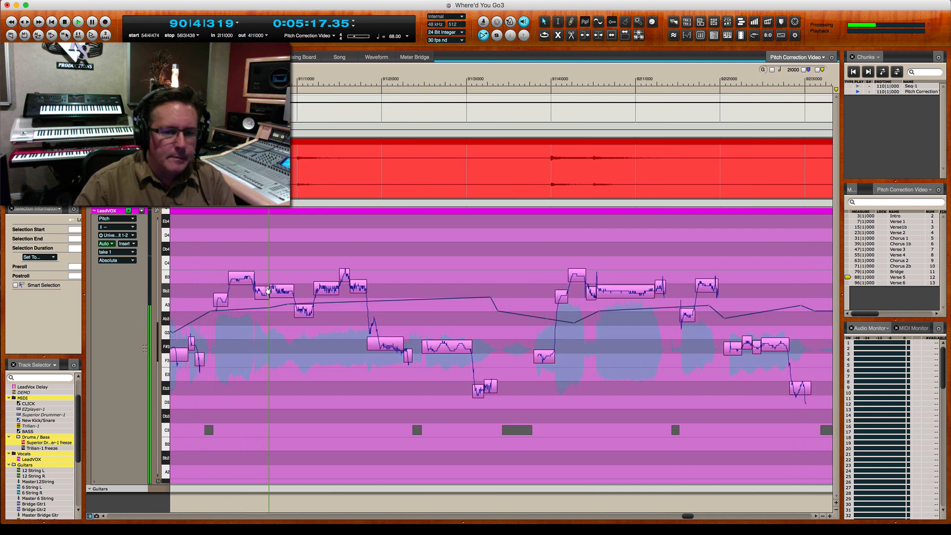
drag(306, 259, 361, 291)
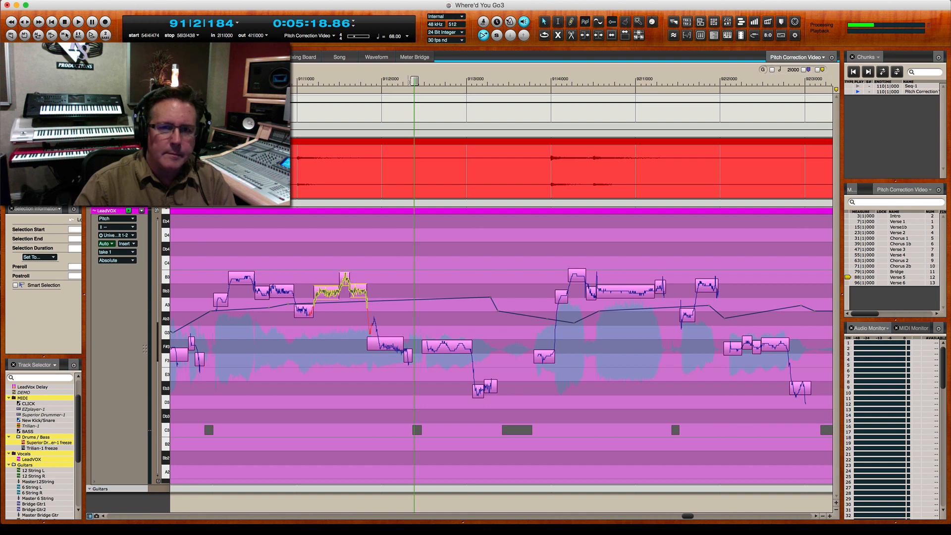
click(381, 81)
click(442, 269)
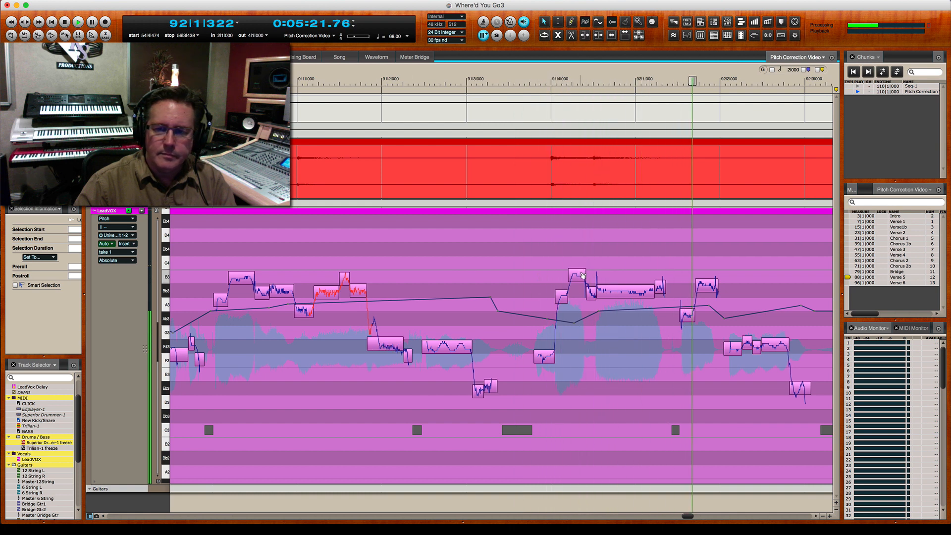
- Snap the short high segment just after 91|4|000 to B3 and replay from measure 90 through 91|3|000
drag(576, 275, 576, 277)
key(space)
drag(757, 80, 289, 80)
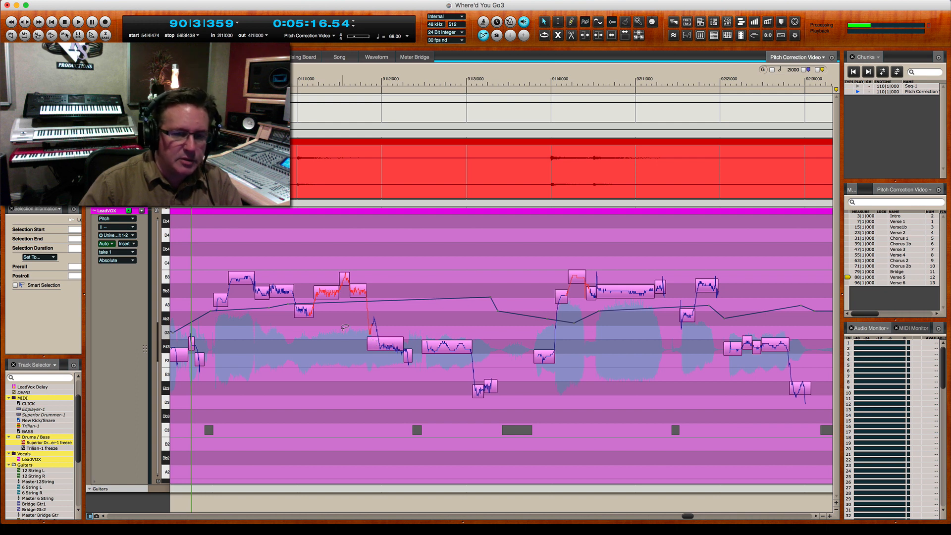
key(space)
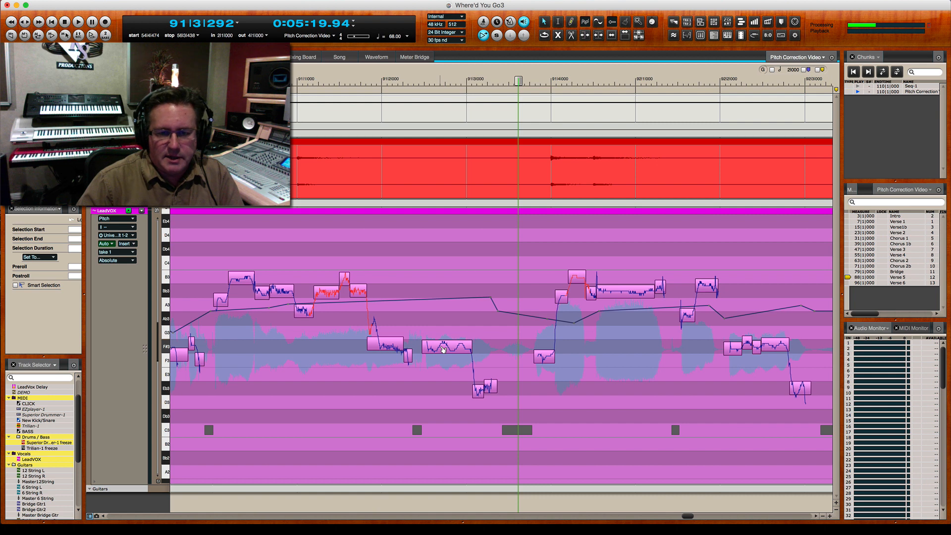
- Raise the segment leading into 91|3|000 to Ab3 and audition the change
drag(445, 338, 445, 309)
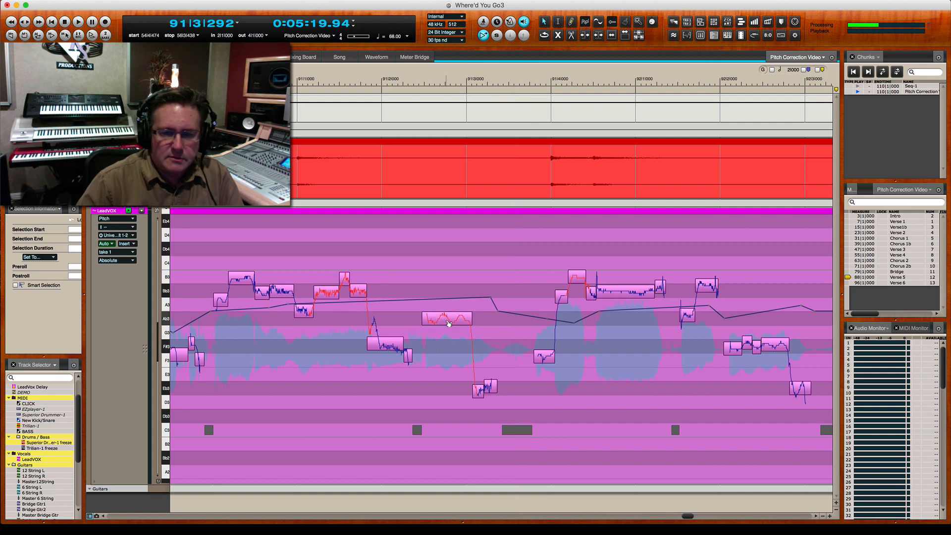
key(KP_7)
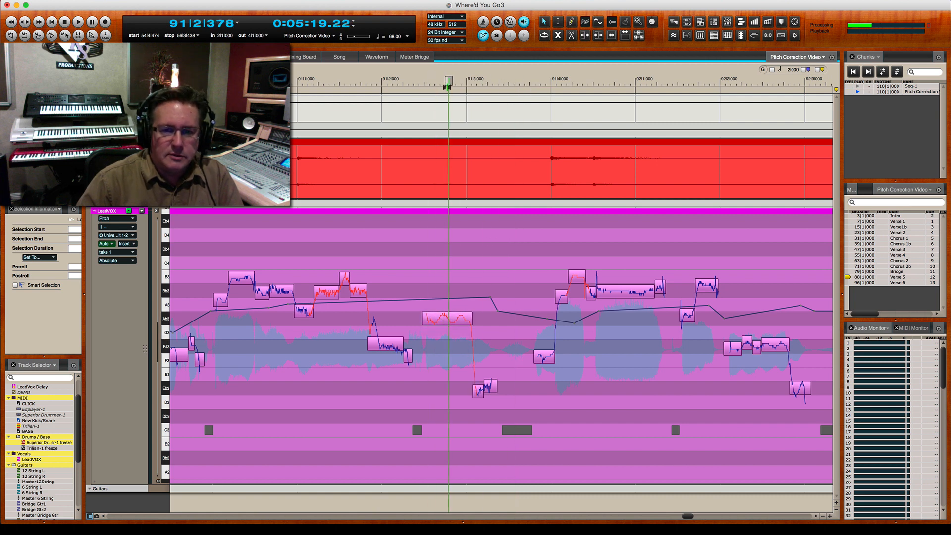
key(space)
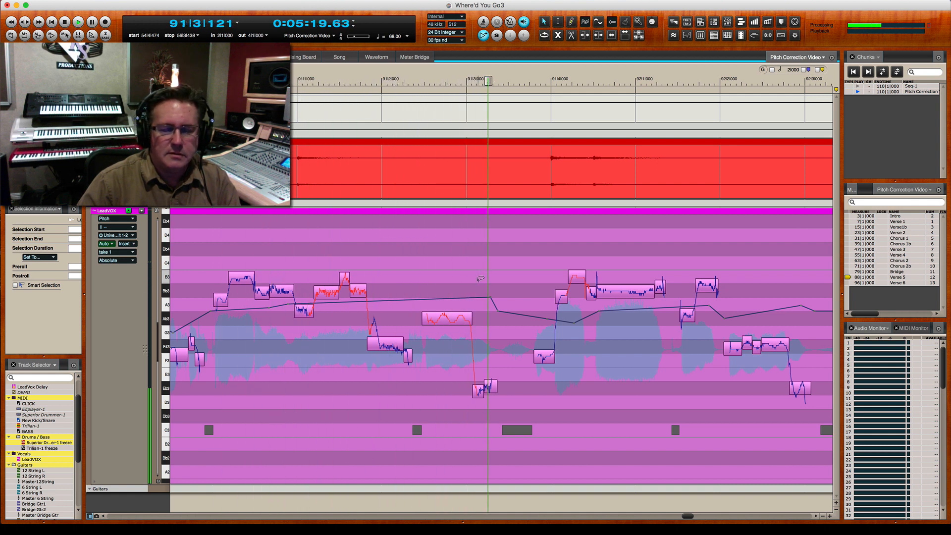
key(space)
- Raise the two short low segments just after 91|3|000 to F#3 and replay the phrase to judge the change
drag(533, 81, 373, 81)
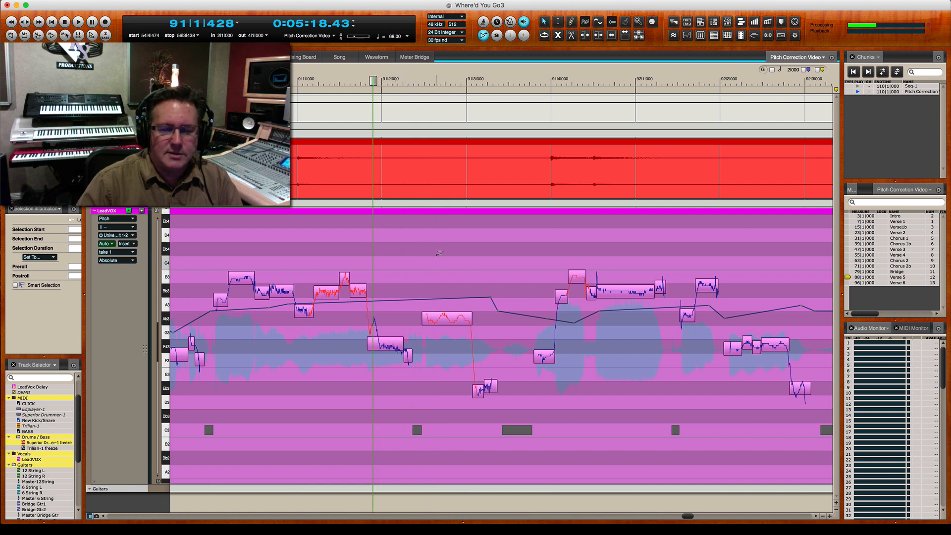
mouse_move(373, 81)
mouse_down()
mouse_move(322, 81)
mouse_move(316, 98)
mouse_up()
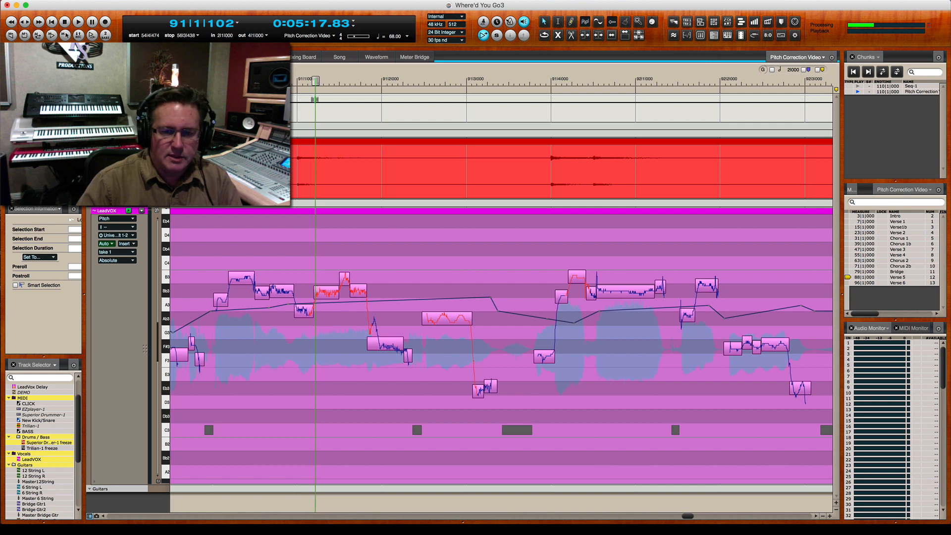
drag(458, 373, 515, 404)
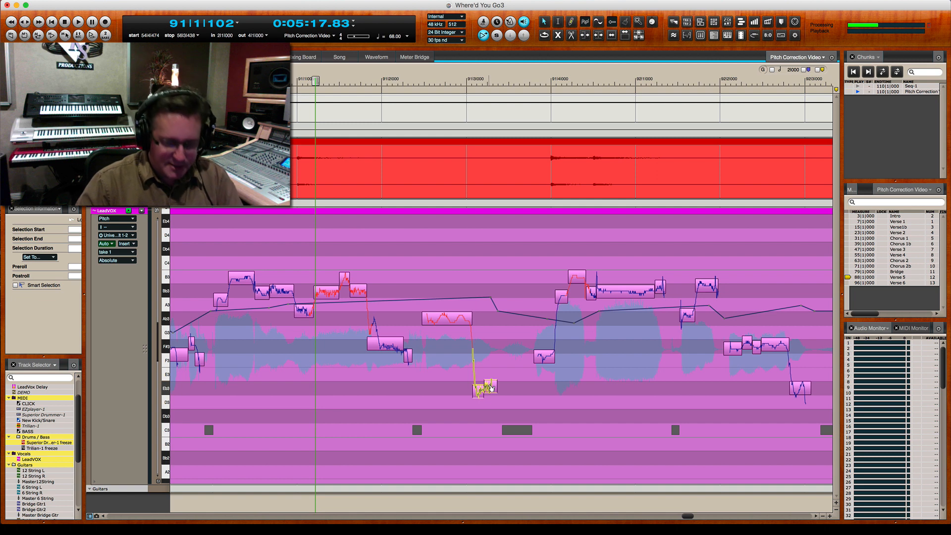
drag(494, 387, 498, 350)
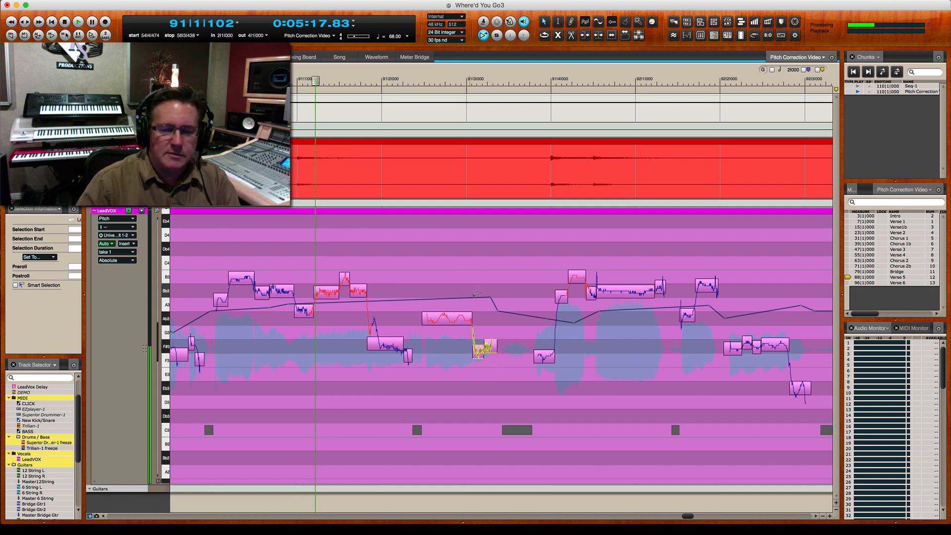
key(space)
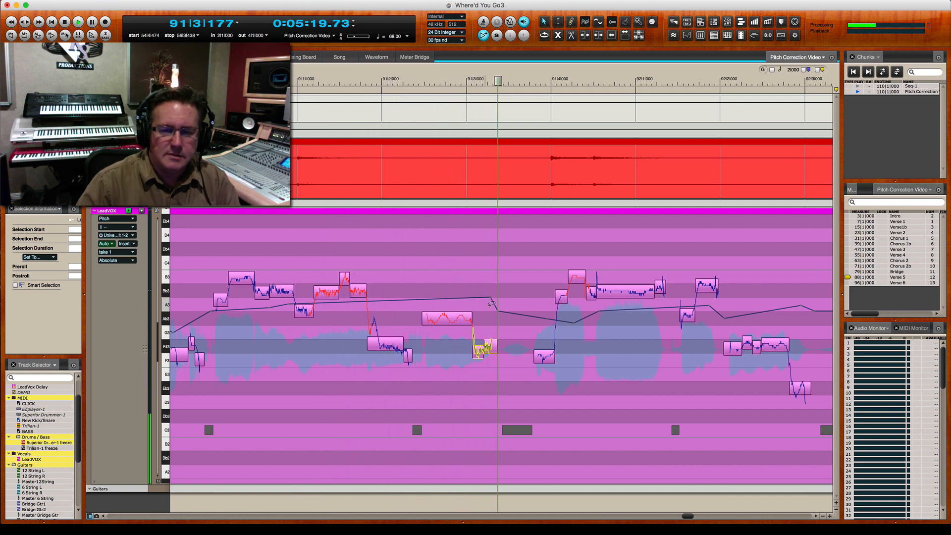
drag(553, 80, 196, 81)
key(space)
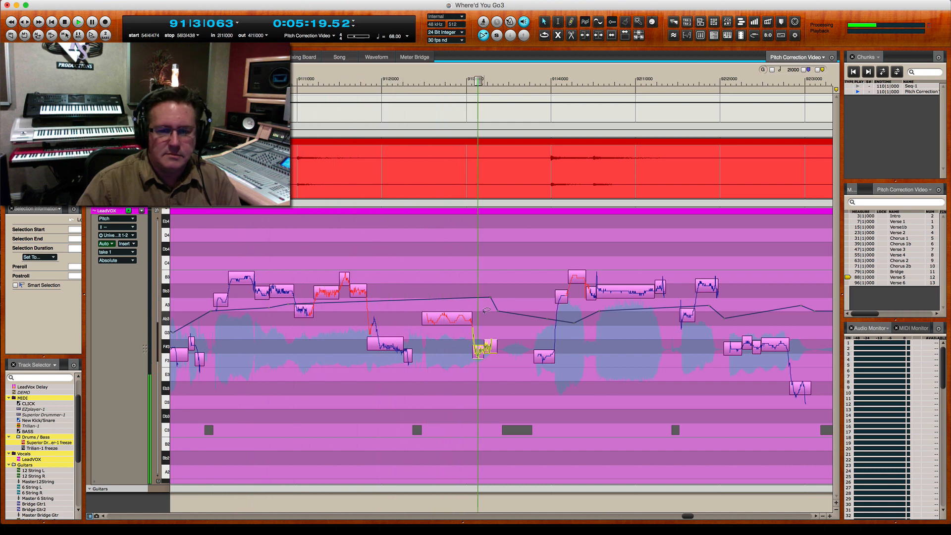
key(space)
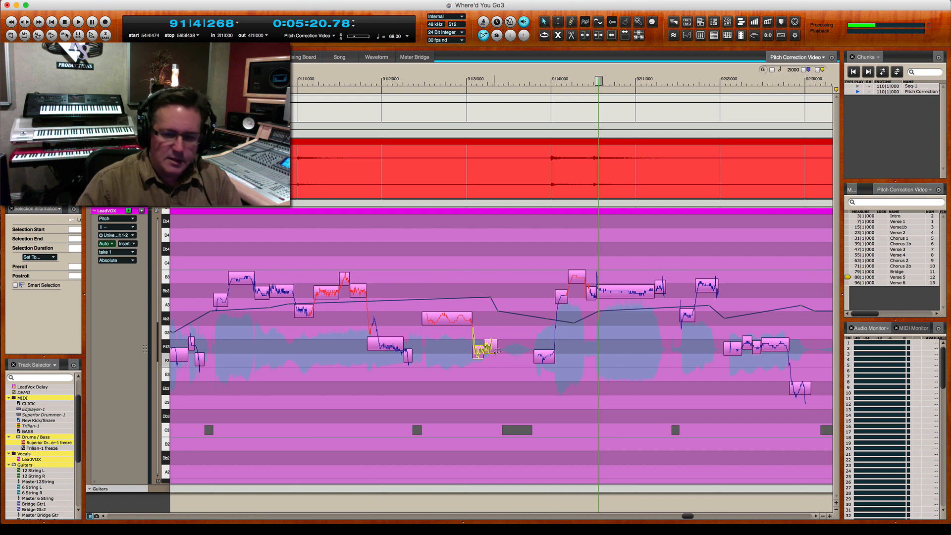
- Undo the last two pitch moves around 91|3|000 and replay from just after 91|1|000
key(super+z)
key(super+z)
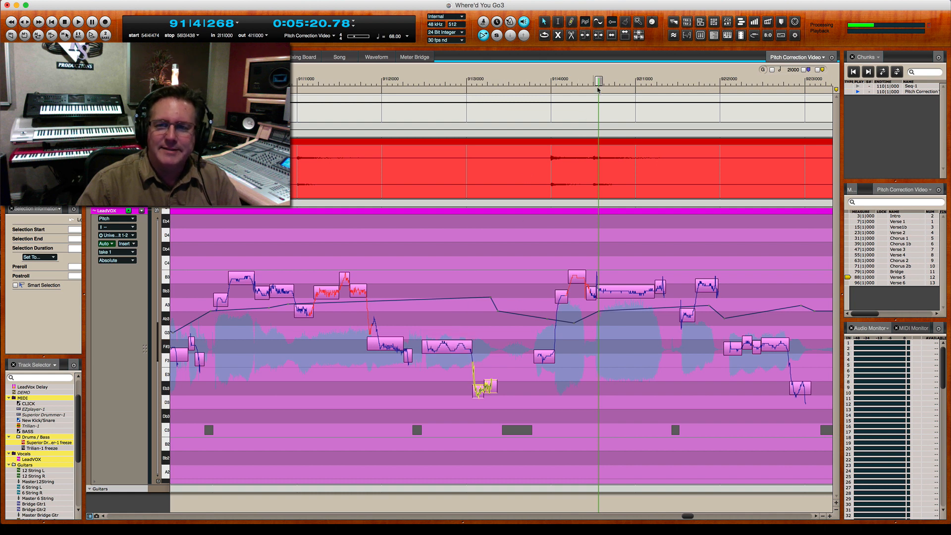
drag(599, 82, 321, 84)
key(space)
- Snap the segment leading into 91|4|000 to F#3 and the high one just before 92|2|000 to Bb3
click(526, 300)
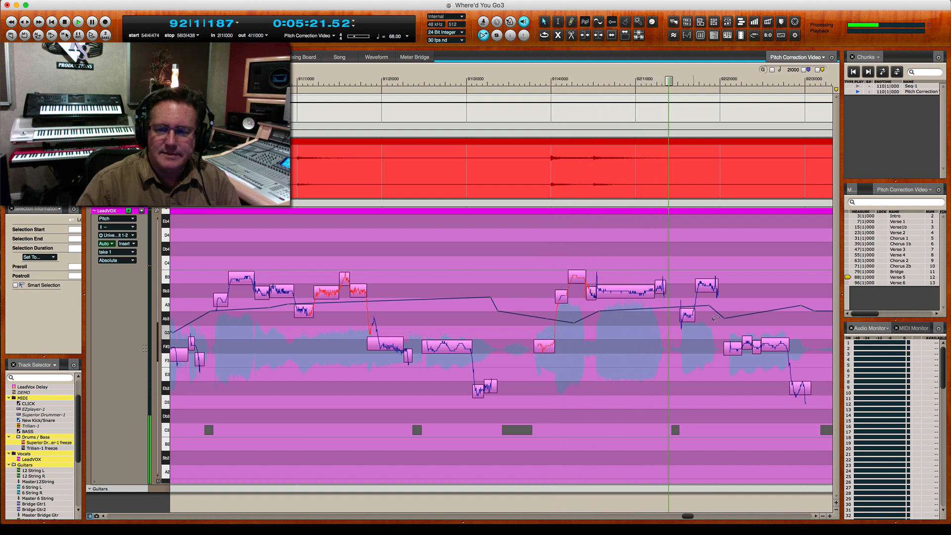
key(space)
click(712, 281)
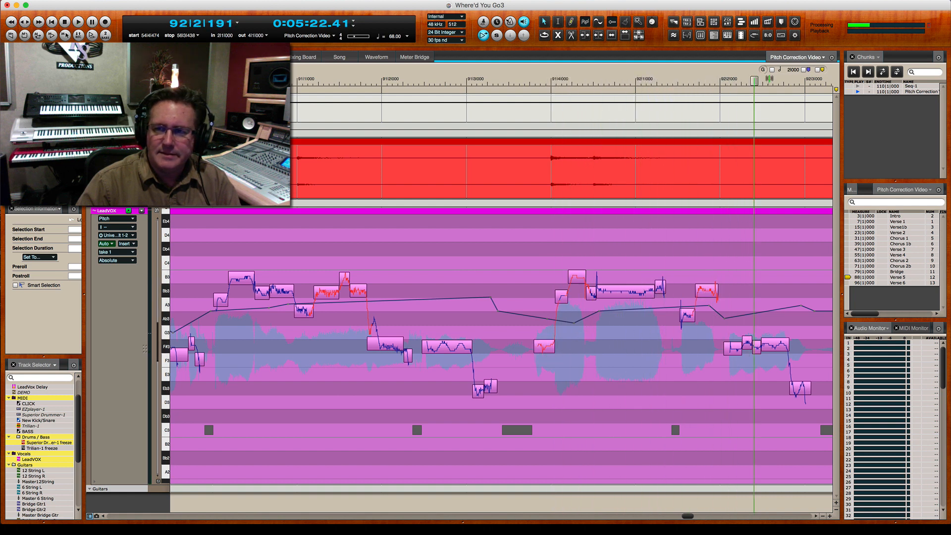
- Audition on into measure 94, snapping the high segment just after 93|4|000 and merging the two segments before 94|4|000 into one at Eb3
key(space)
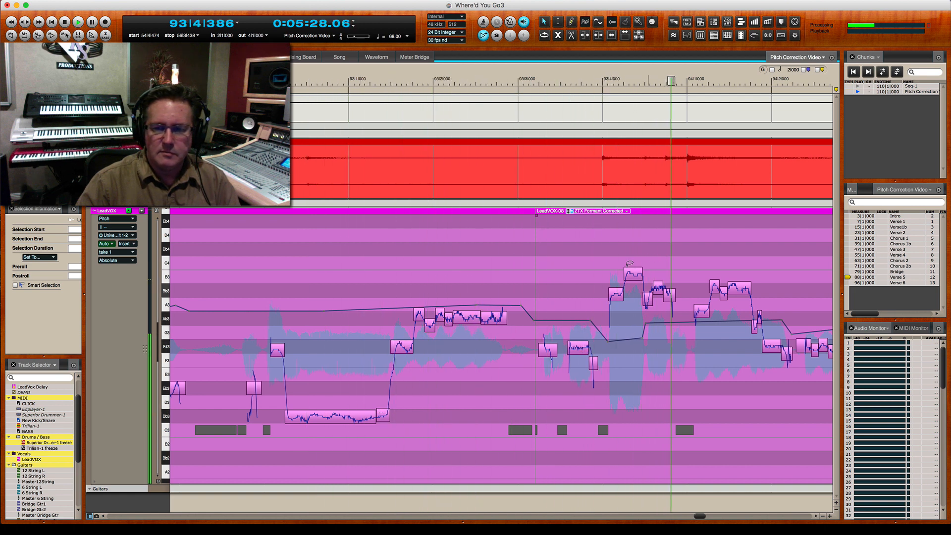
click(631, 277)
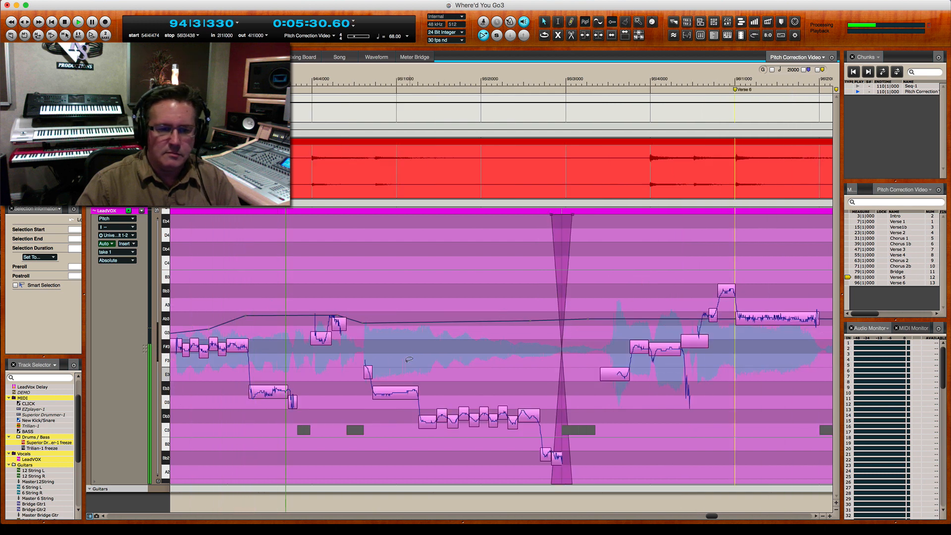
click(289, 395)
click(283, 392)
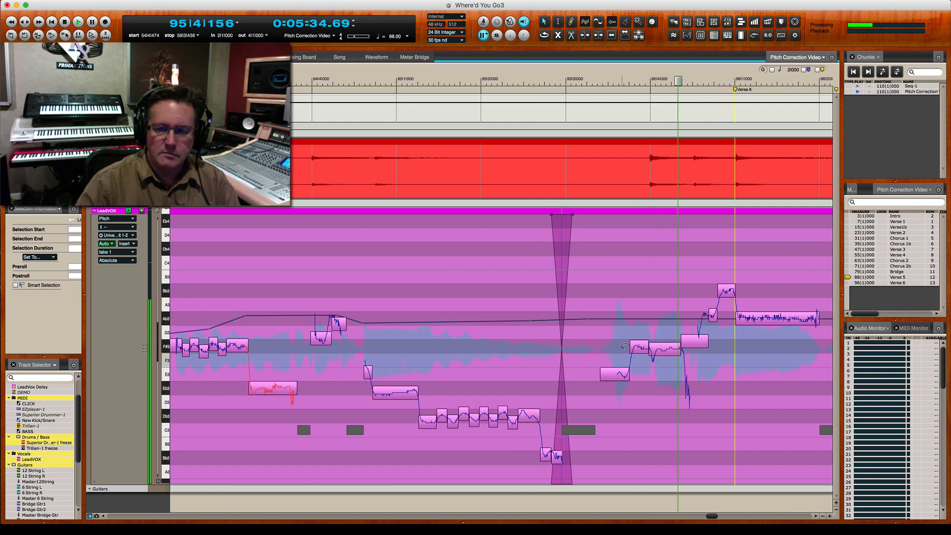
- Snap the segment starting at 95|4|000 to F#3, the one around 96|4|000 to F3 and the isolated low one after 97|4|000 to Db3
click(661, 350)
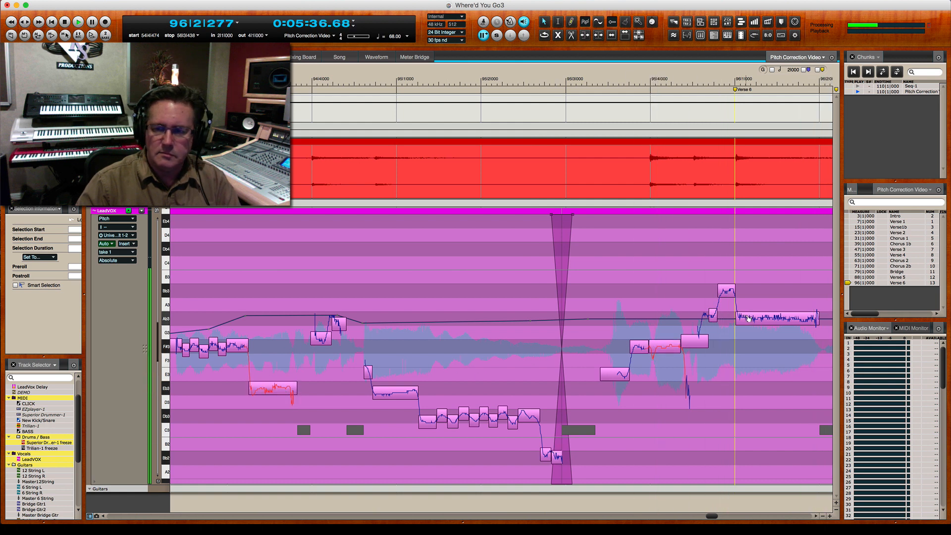
click(305, 359)
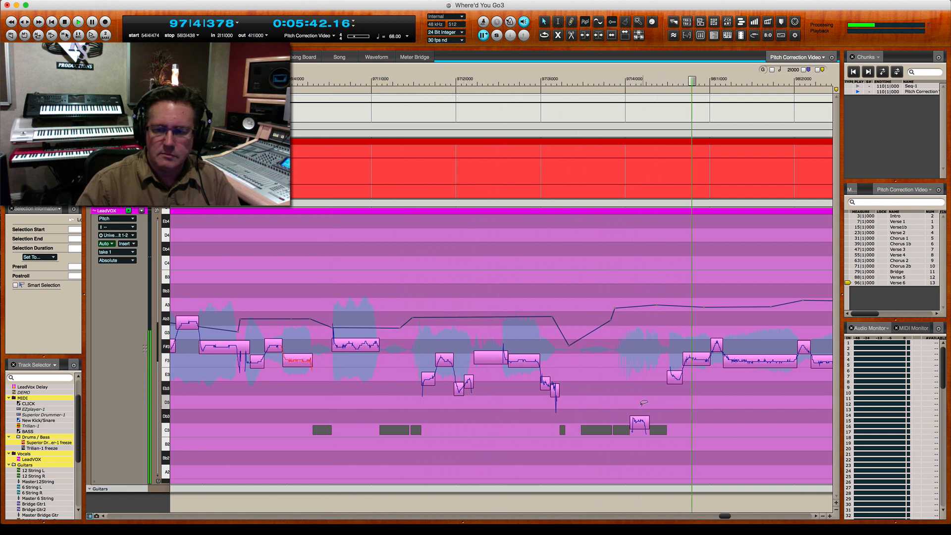
key(space)
key(space)
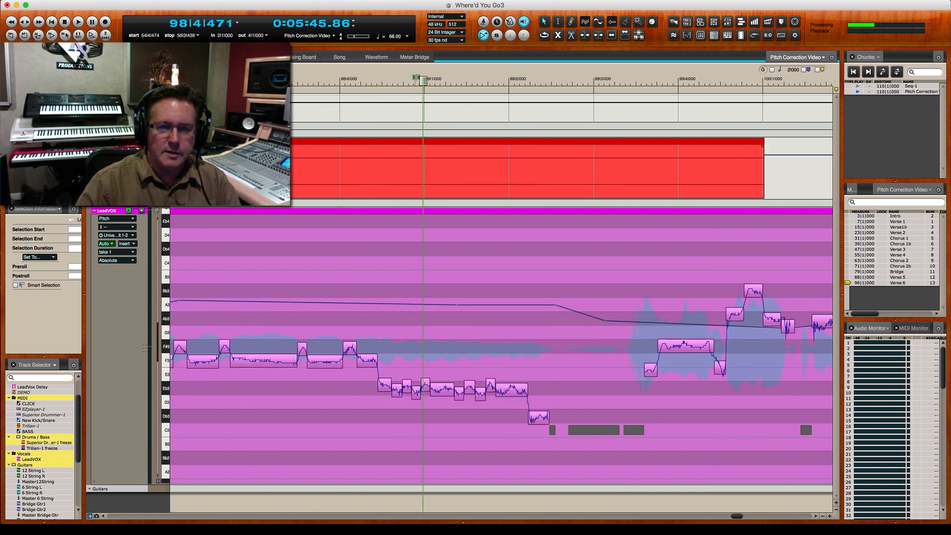
drag(423, 79, 241, 135)
key(space)
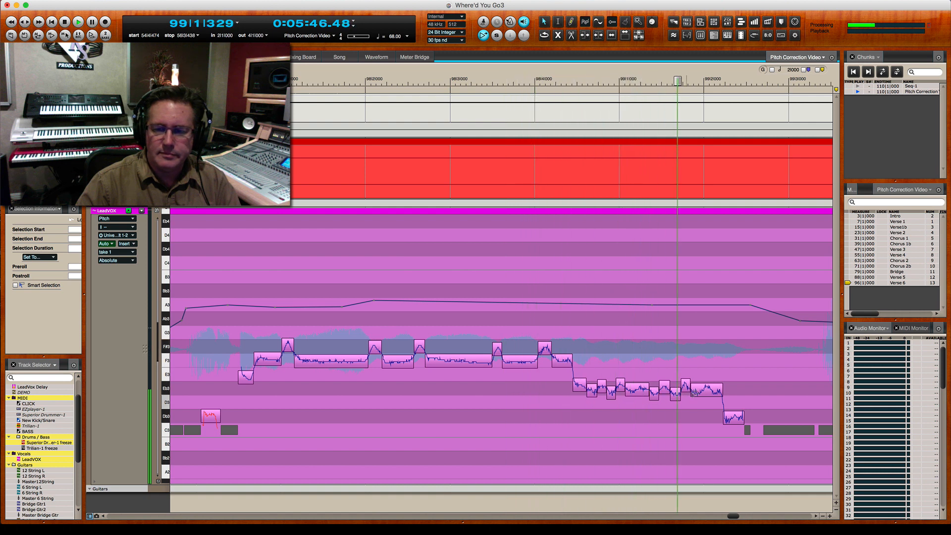
- Audition into measure 100, snapping the segment across 100|2|000 to Ab3 and the short high one leading into 100|3|000 to its nearest pitch
drag(673, 369, 736, 404)
key(space)
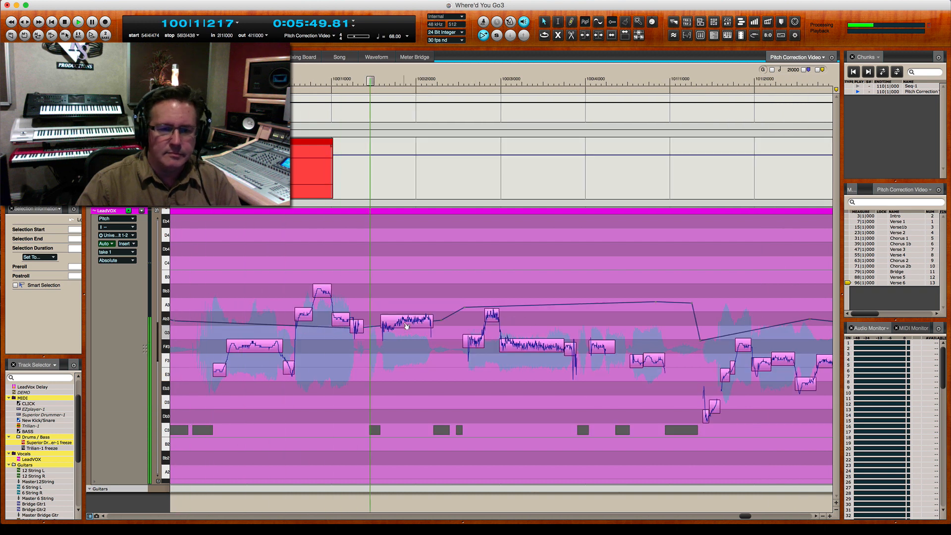
click(406, 325)
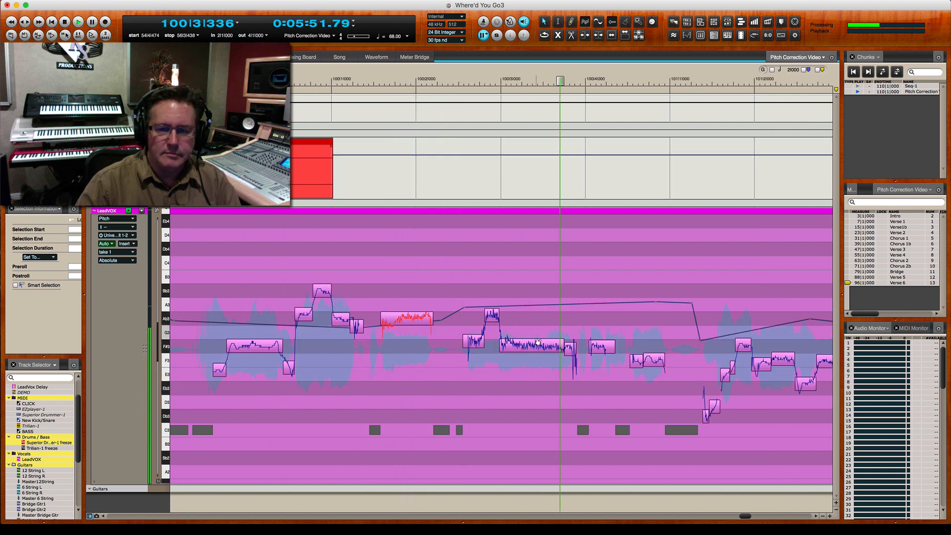
key(space)
click(495, 320)
key(space)
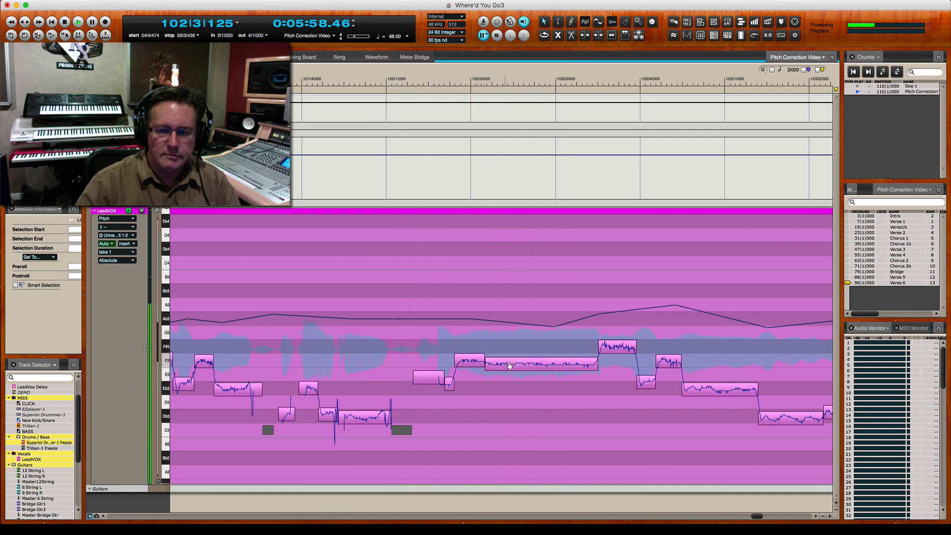
- Snap the long segment after 102|2|000 to F3 and the low one after 103|1|000 to Db3, auditioning to the vocal's end
drag(505, 366, 506, 361)
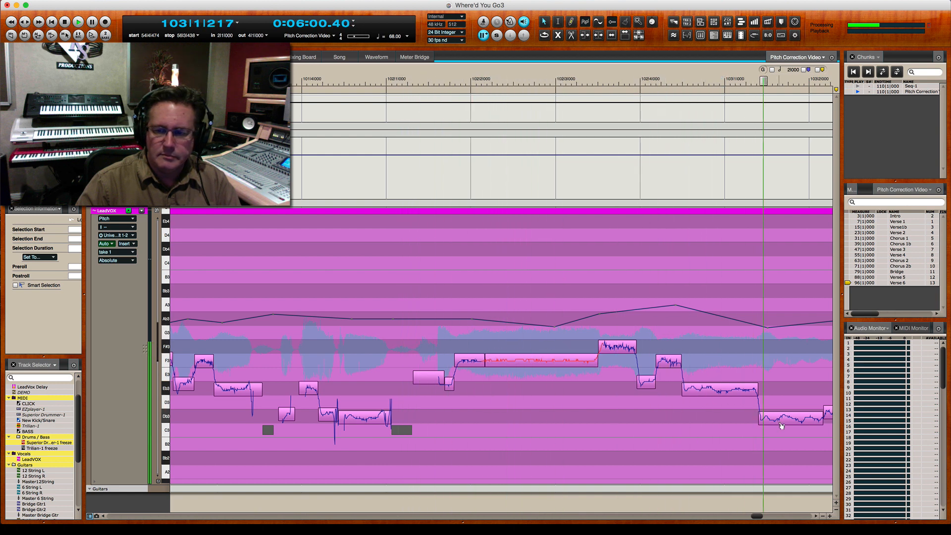
key(space)
drag(778, 422, 756, 389)
key(space)
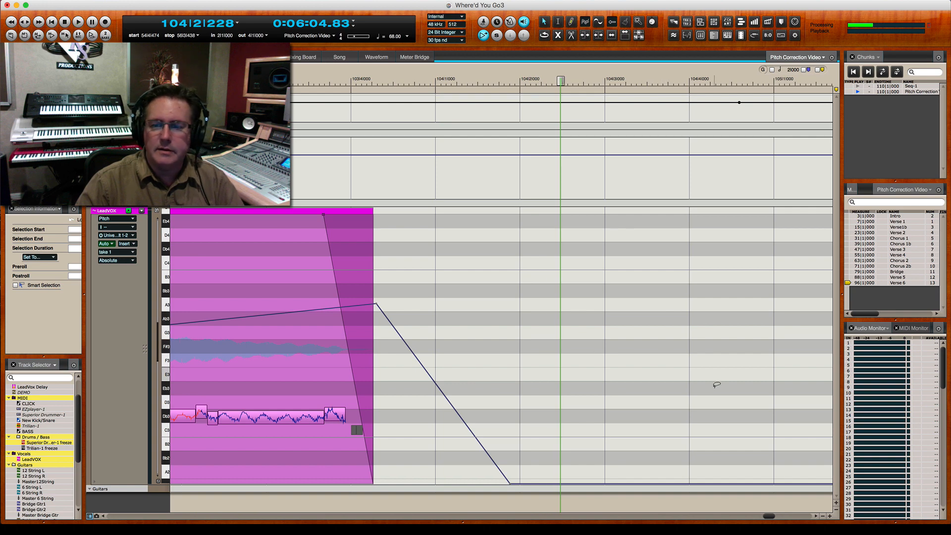
- Look back over the corrected LeadVOX segments around measure 91 and in Verse 1 up to measure 9
drag(769, 516, 685, 510)
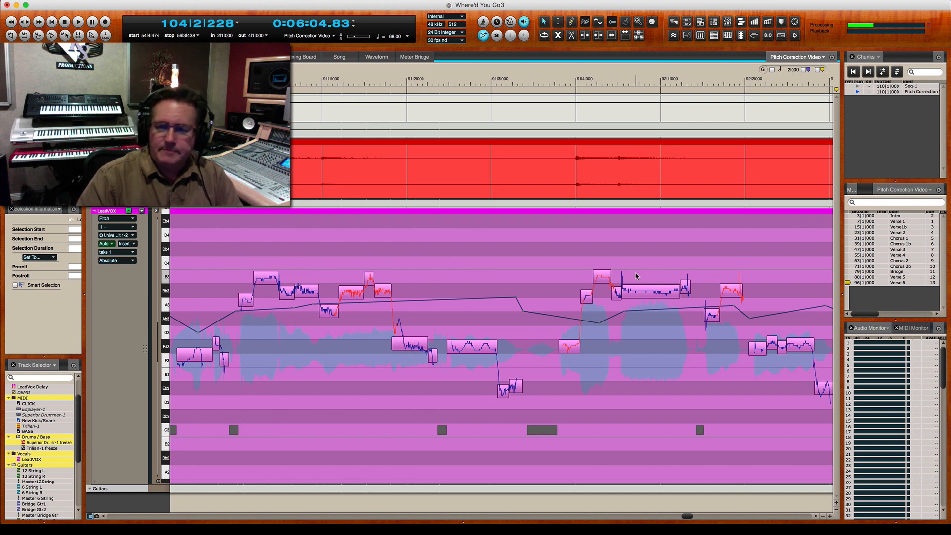
click(849, 223)
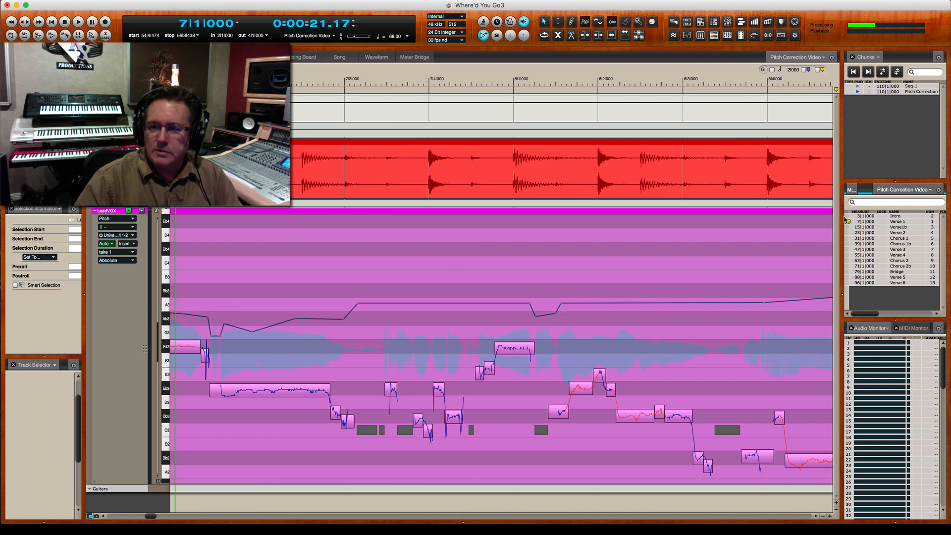
click(848, 216)
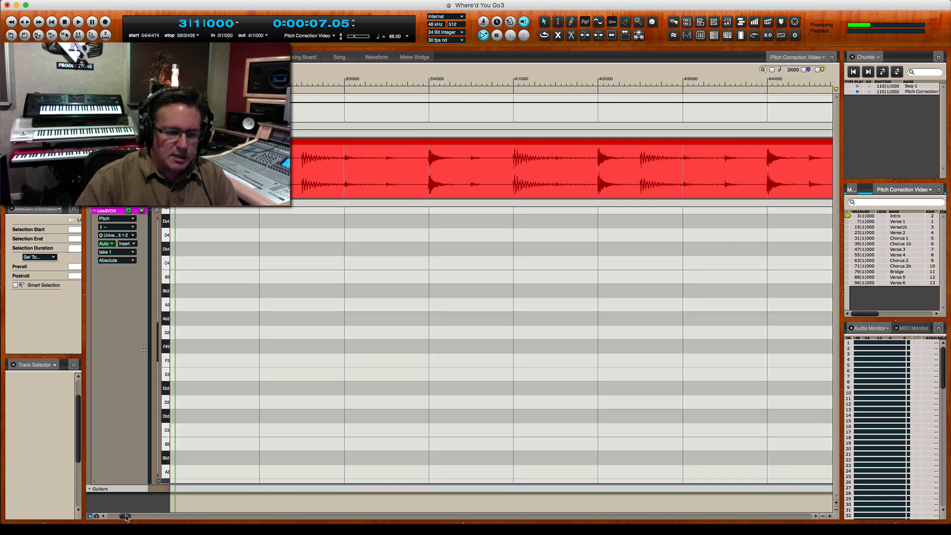
drag(126, 517, 159, 520)
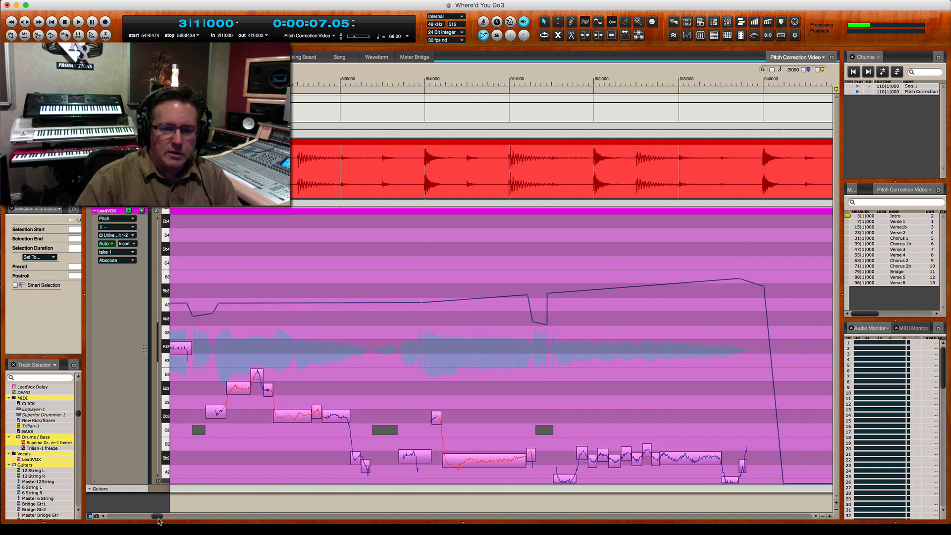
drag(158, 346, 157, 353)
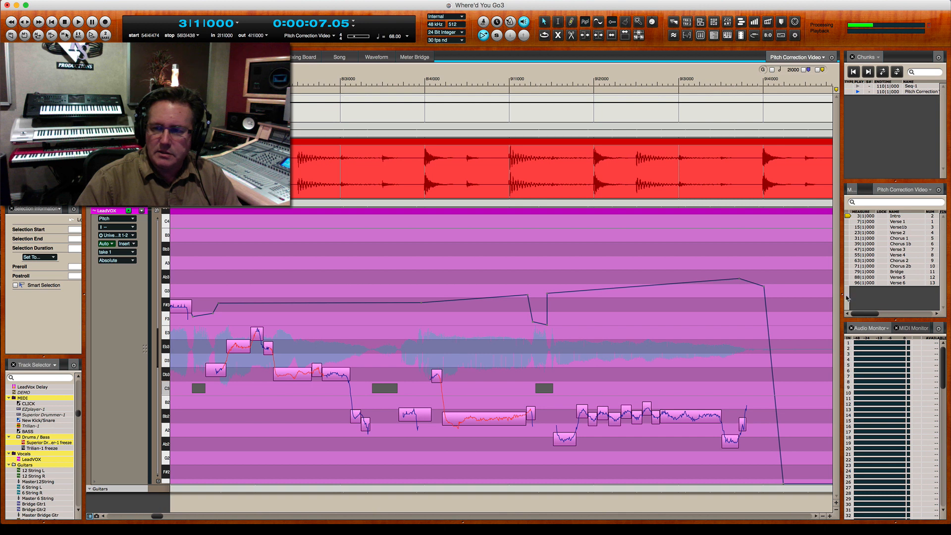
- Widen the sequence editing area and play the corrected song from the Intro marker with the timeline zoomed out
drag(842, 294, 854, 294)
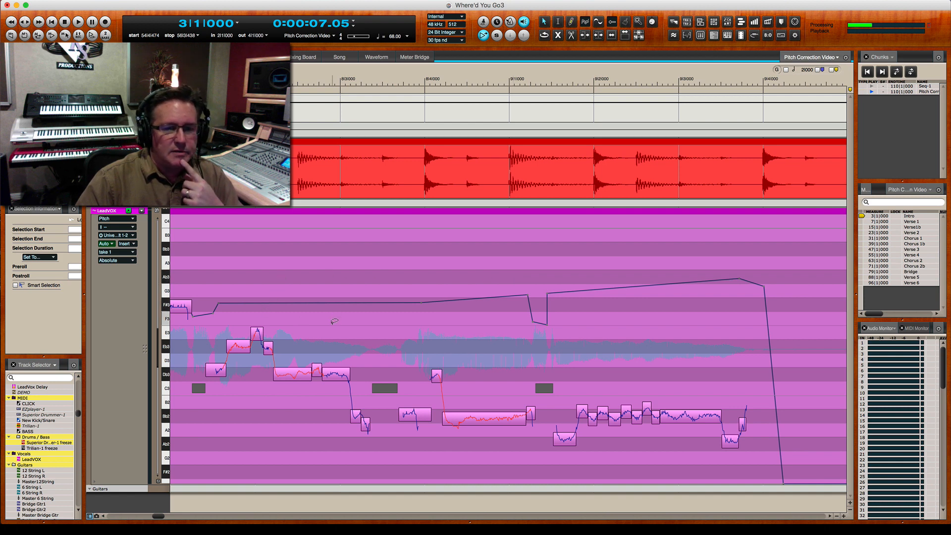
click(862, 218)
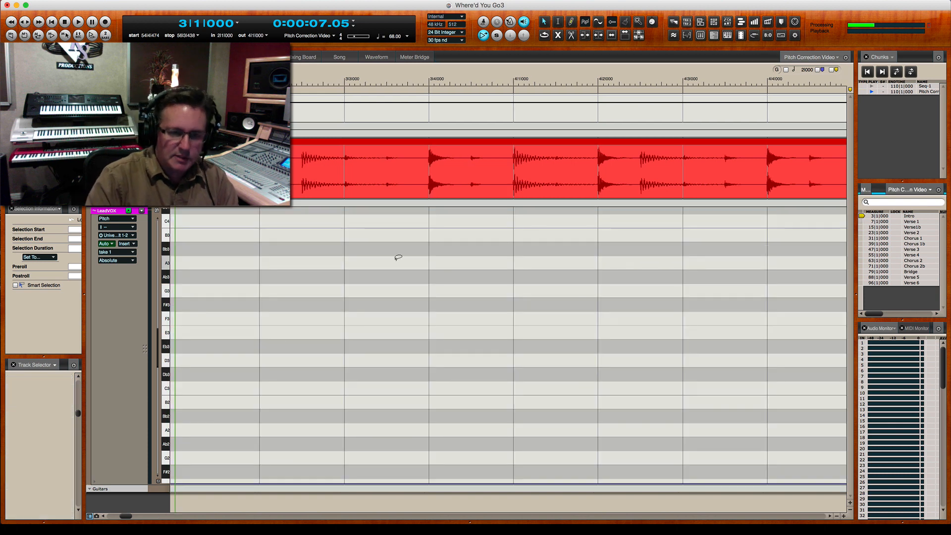
key(space)
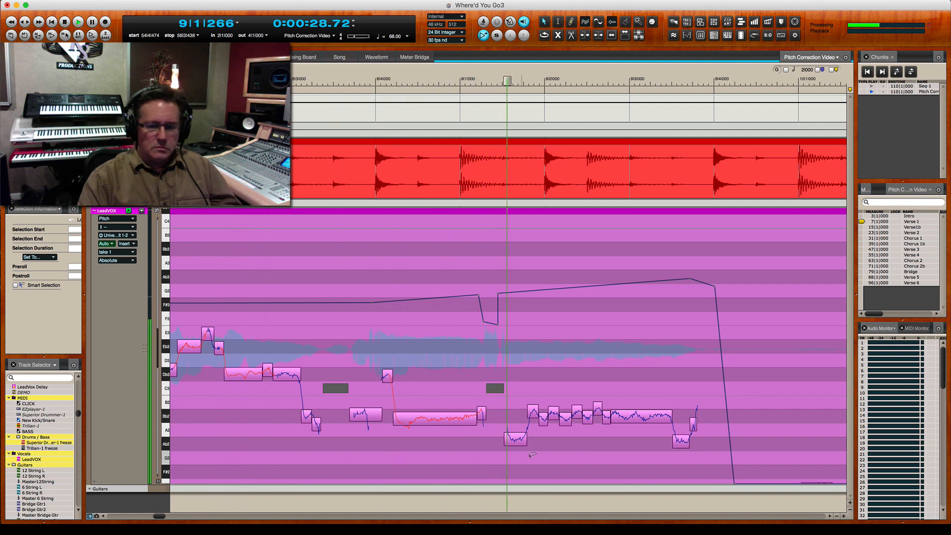
click(837, 516)
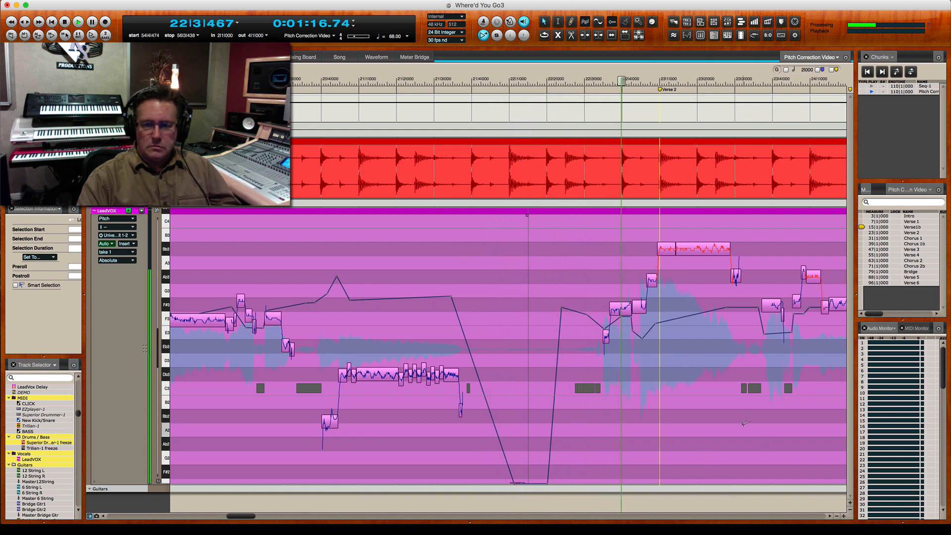
click(623, 308)
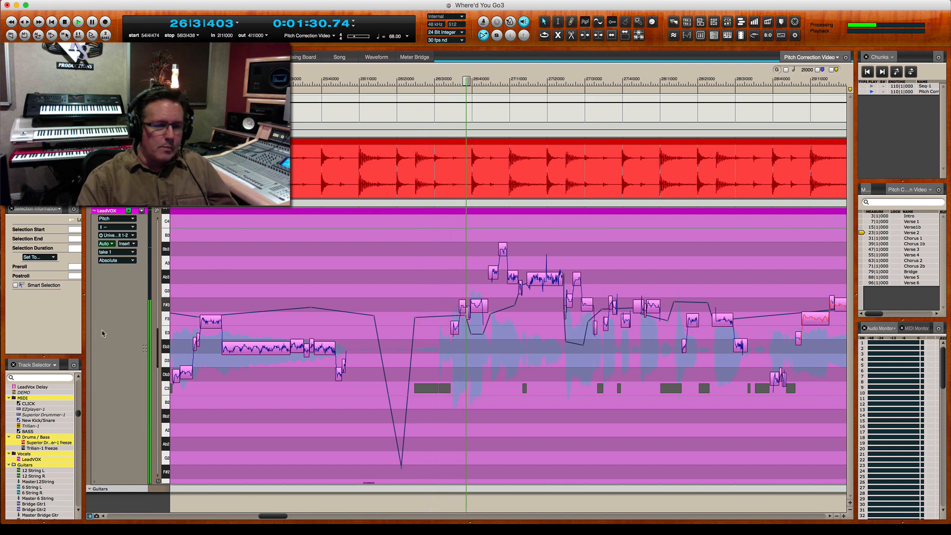
- Show the 12 String L and 12 String R tracks beneath the LeadVOX pitch view while the song plays
click(38, 475)
scroll(278, 394, down, 3)
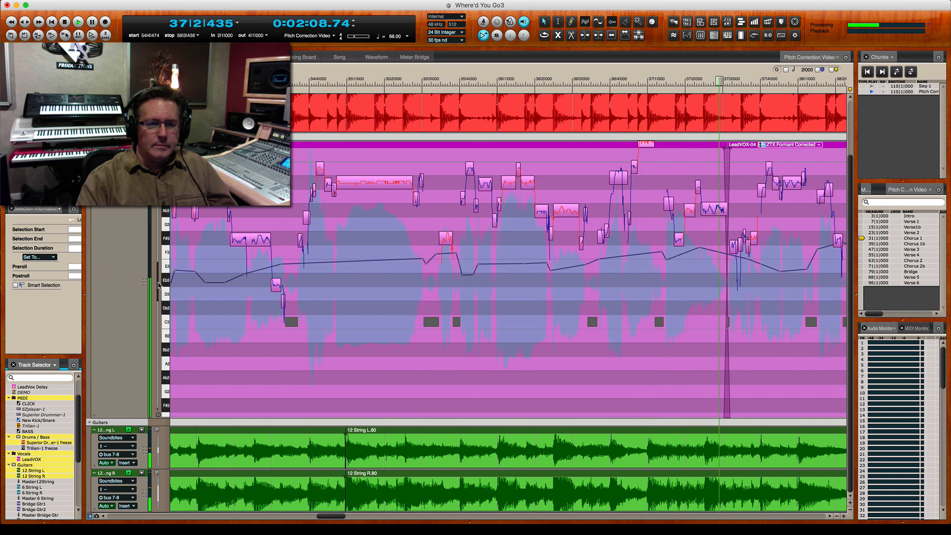
scroll(159, 284, up, 1)
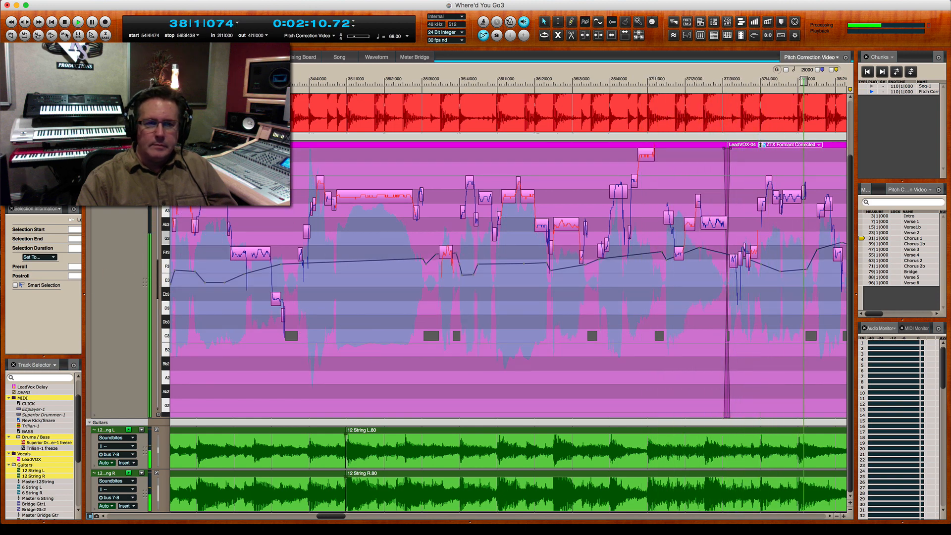
click(158, 415)
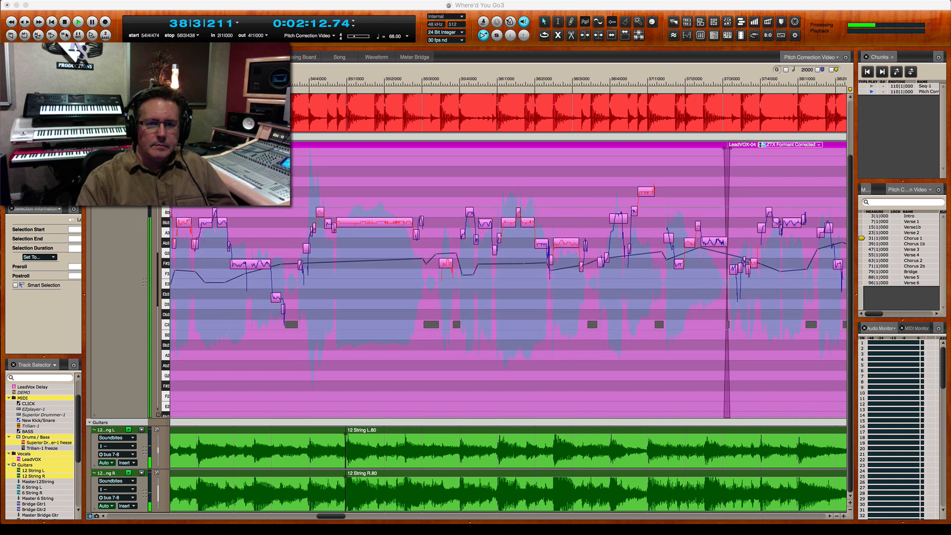
- During playback, examine the mixing board and the UAD Teletronix LA-2A Legacy settings on LeadVOX, returning to the sequence pitch view
click(158, 415)
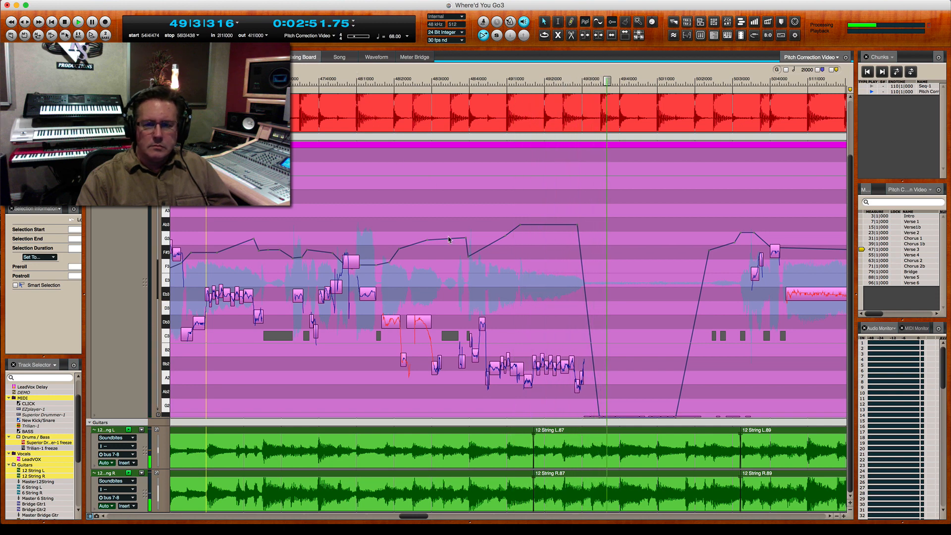
key(shift+m)
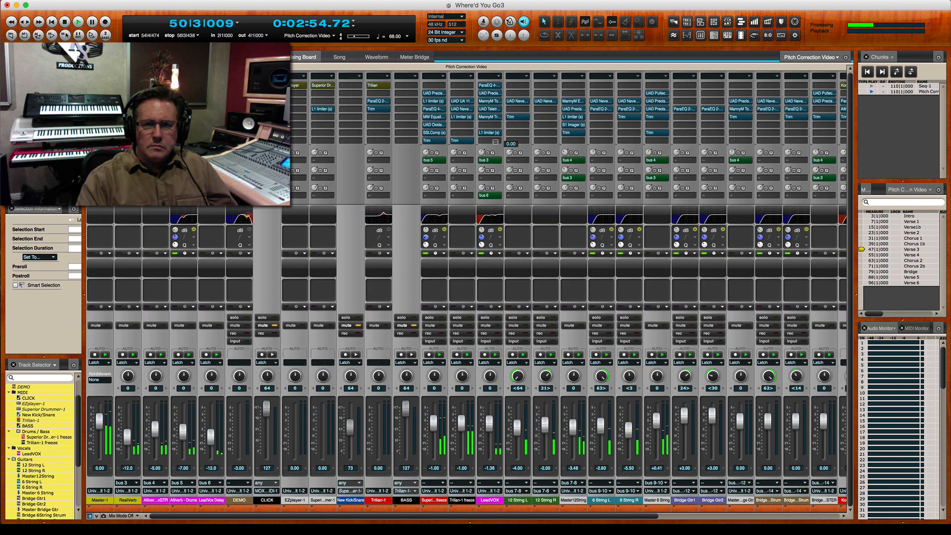
click(490, 109)
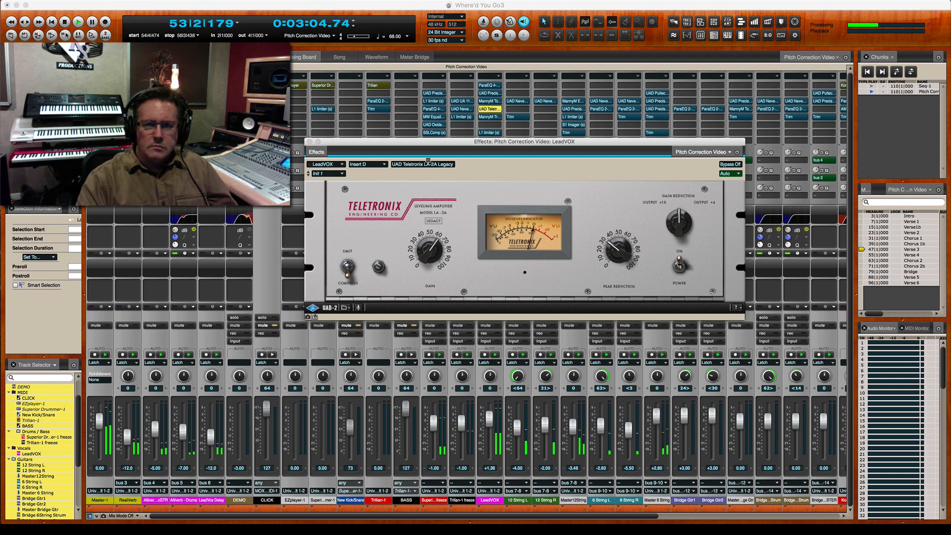
key(super+w)
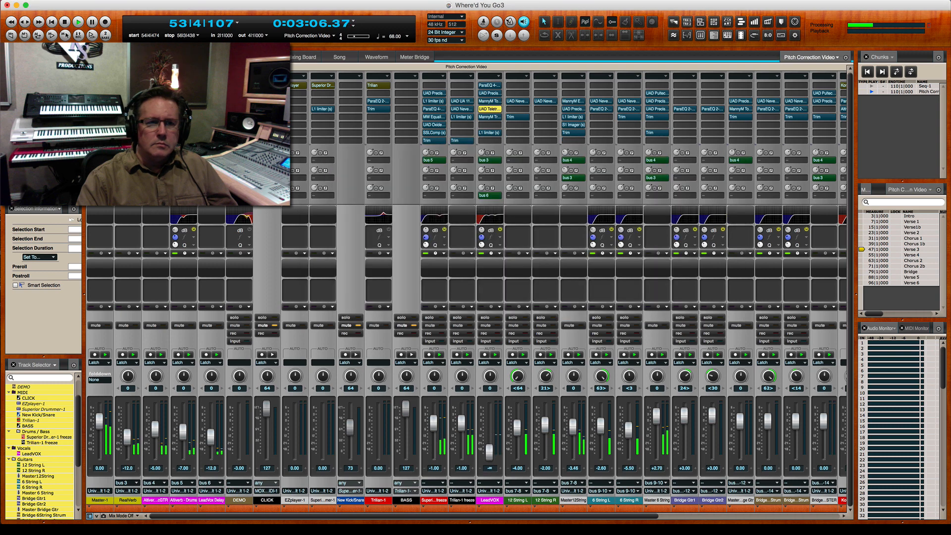
key(shift+s)
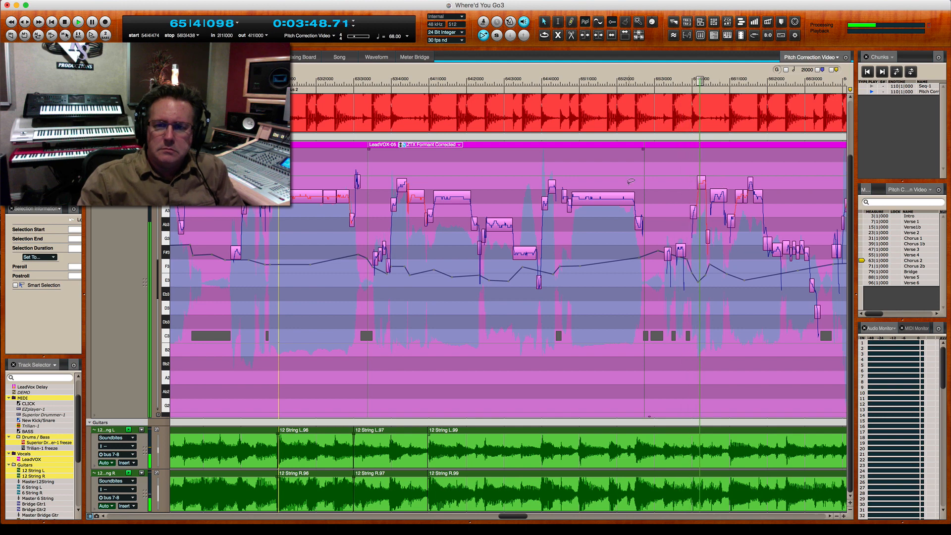
- Snap the long LeadVOX segment around 65|1|000 in Chorus 2 to Bb3 as the song plays
double_click(619, 199)
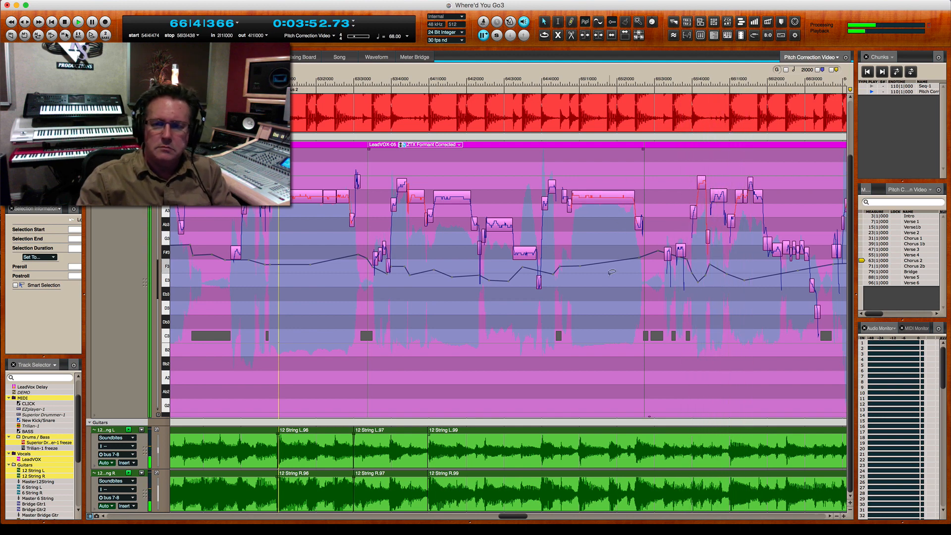
click(544, 519)
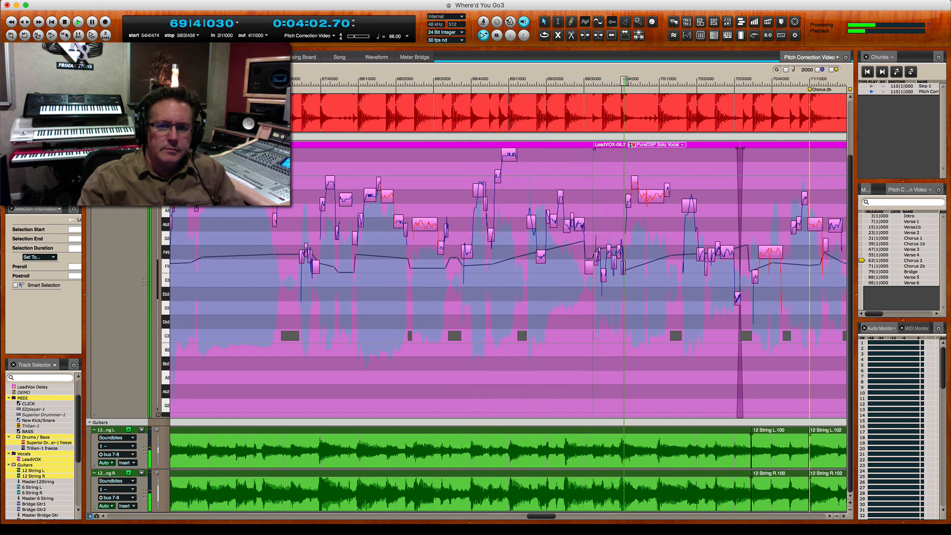
- Check the mixing board's channel levels during the Bridge and return to the LeadVOX pitch view
scroll(508, 280, up, 4)
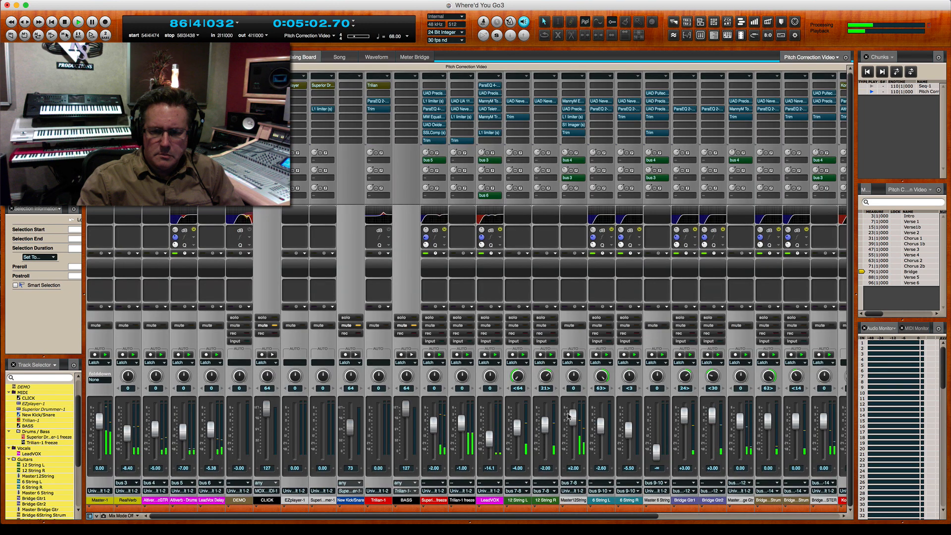
drag(572, 415, 573, 415)
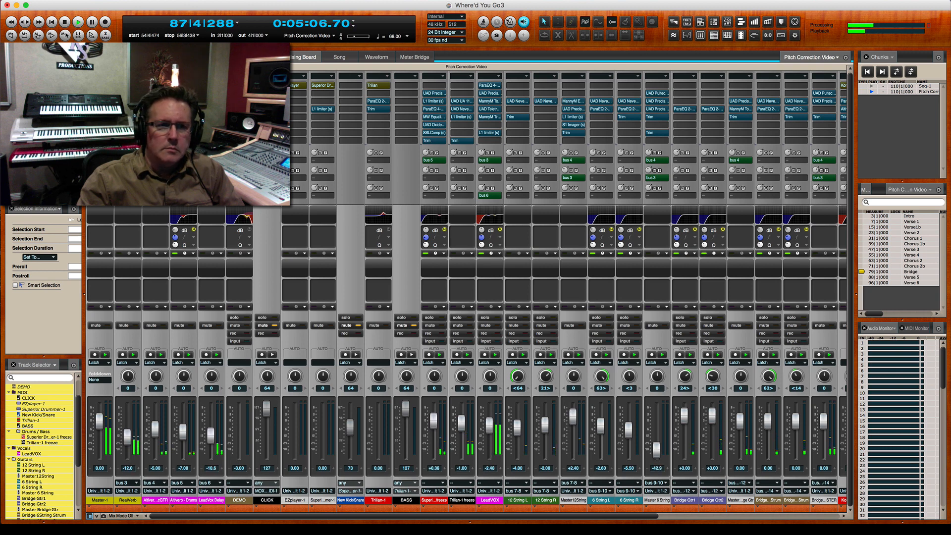
click(261, 57)
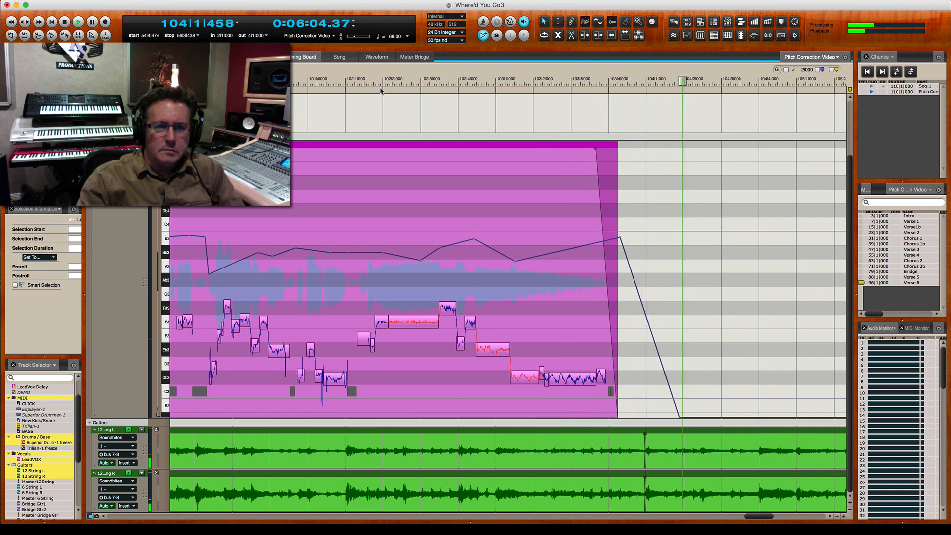
- Look over the mixing board through the string channels and the tracks overview back to Verse 1b, and stop playback
key(shift+m)
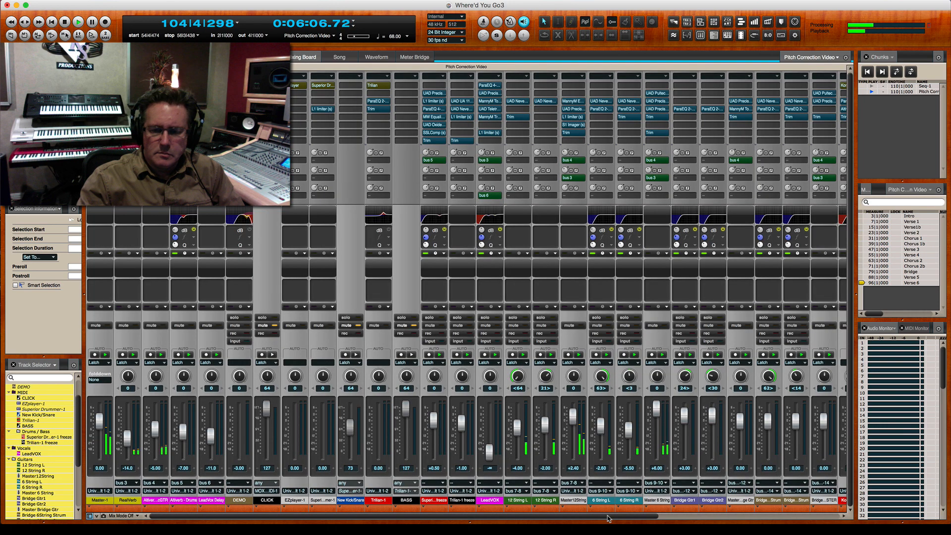
drag(614, 517, 810, 516)
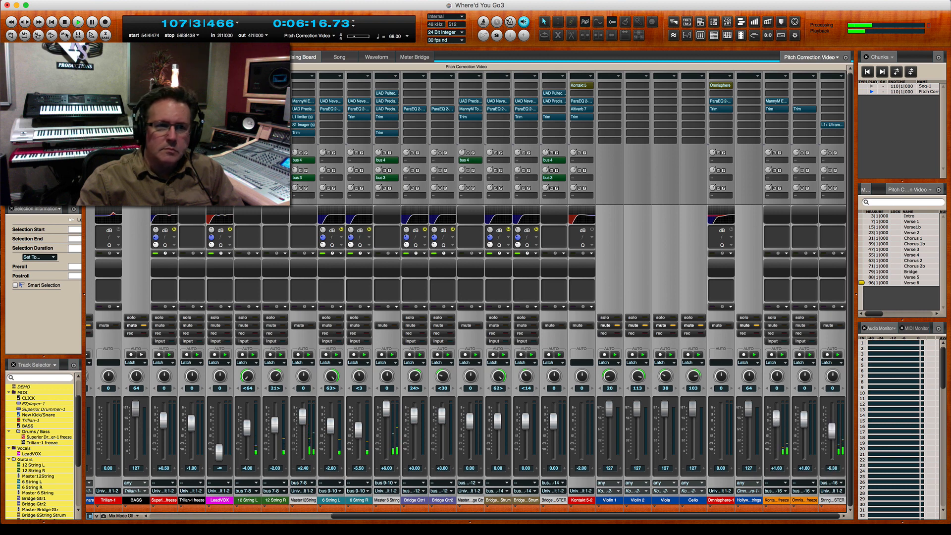
key(shift+t)
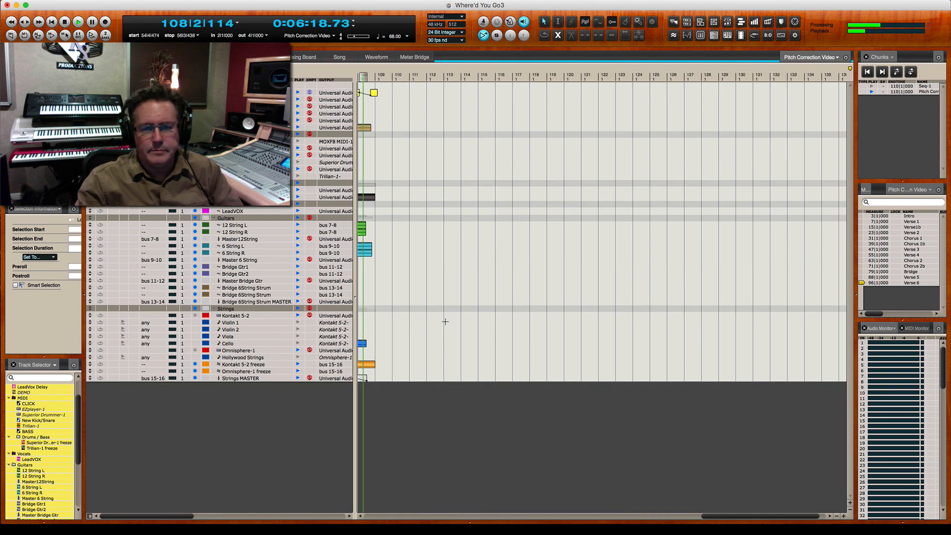
drag(749, 520, 455, 477)
key(space)
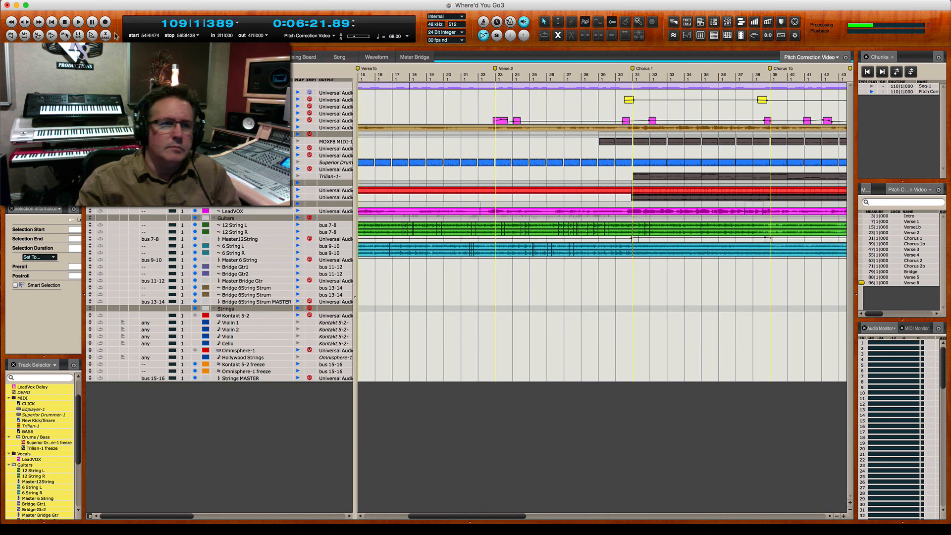
- Bring up the project's file commands
click(94, 0)
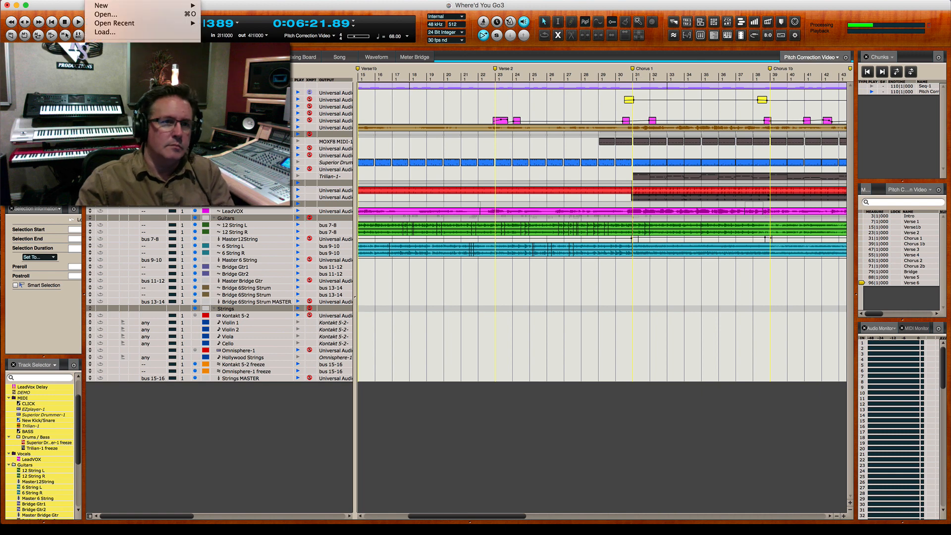